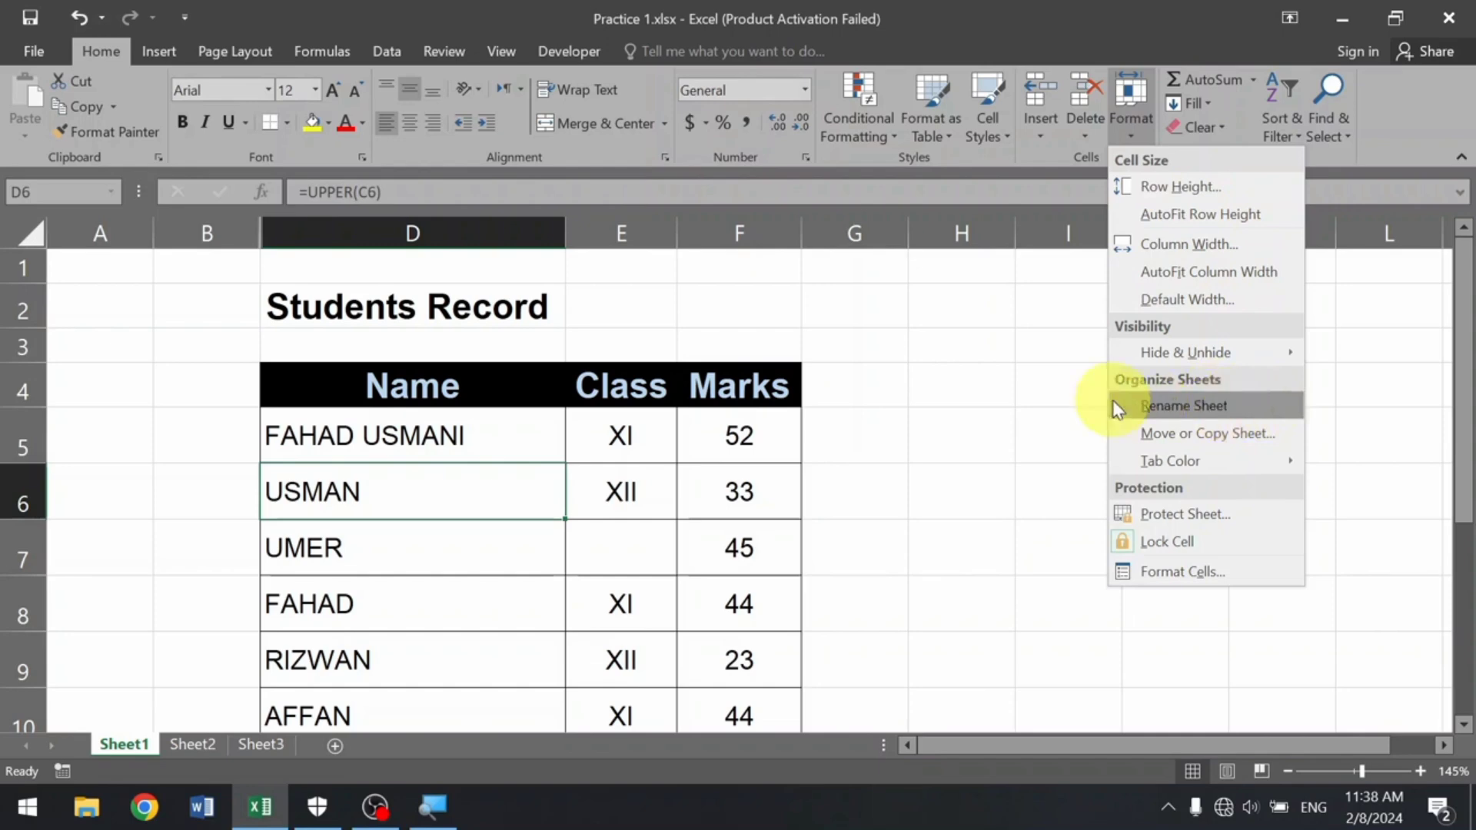
click(1053, 395)
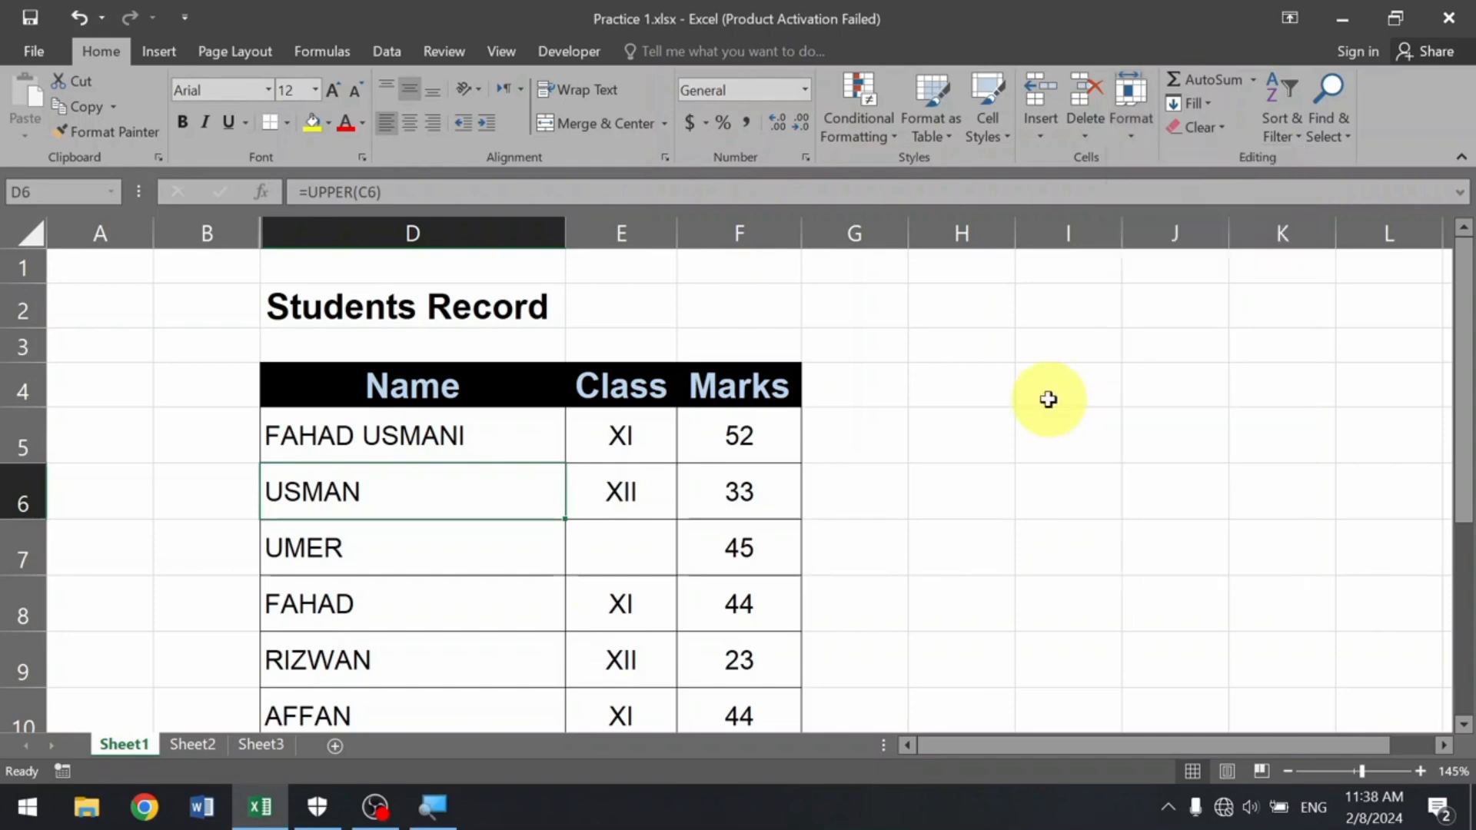
click(246, 752)
click(173, 744)
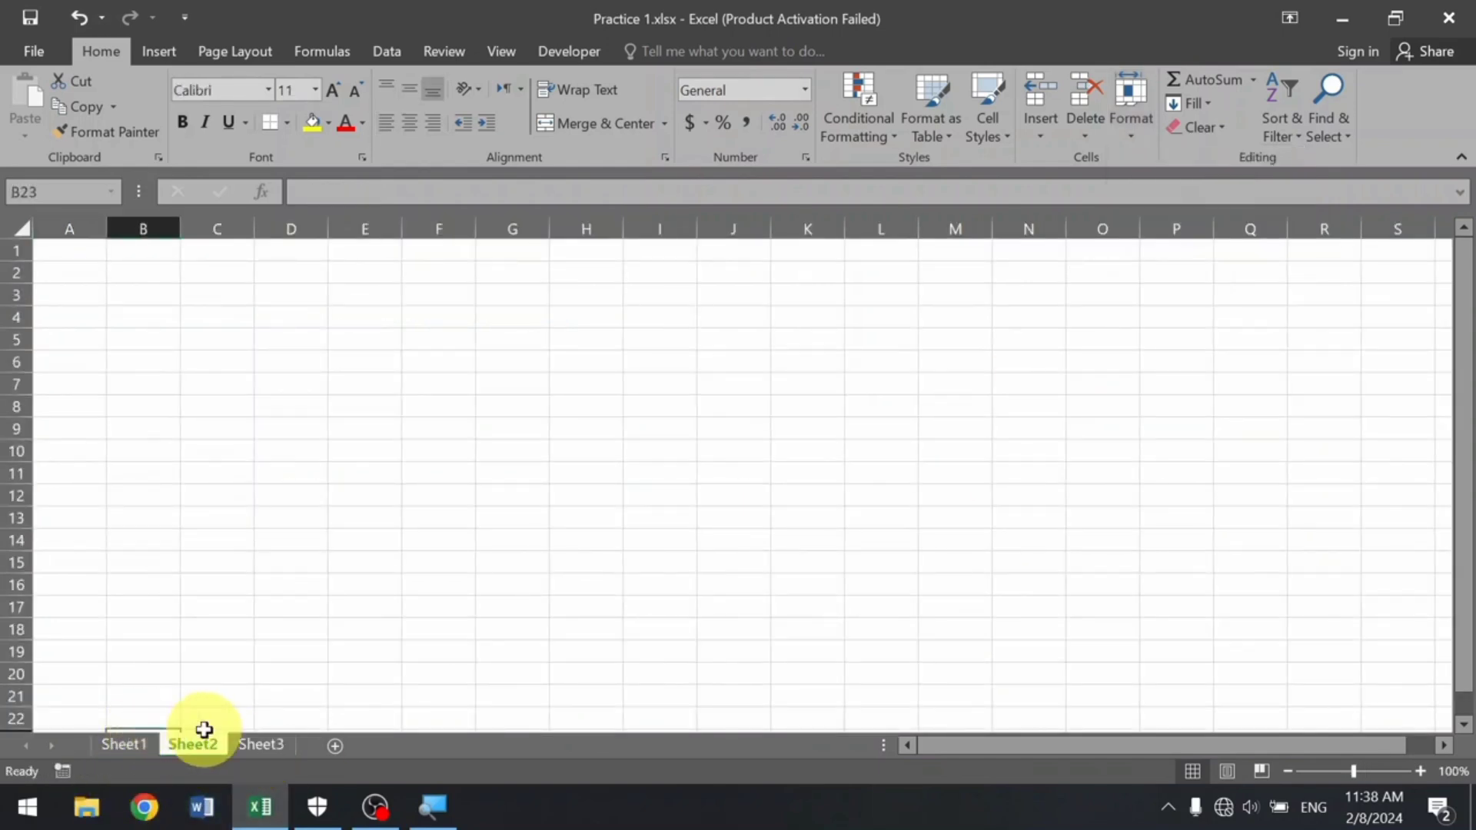
click(127, 744)
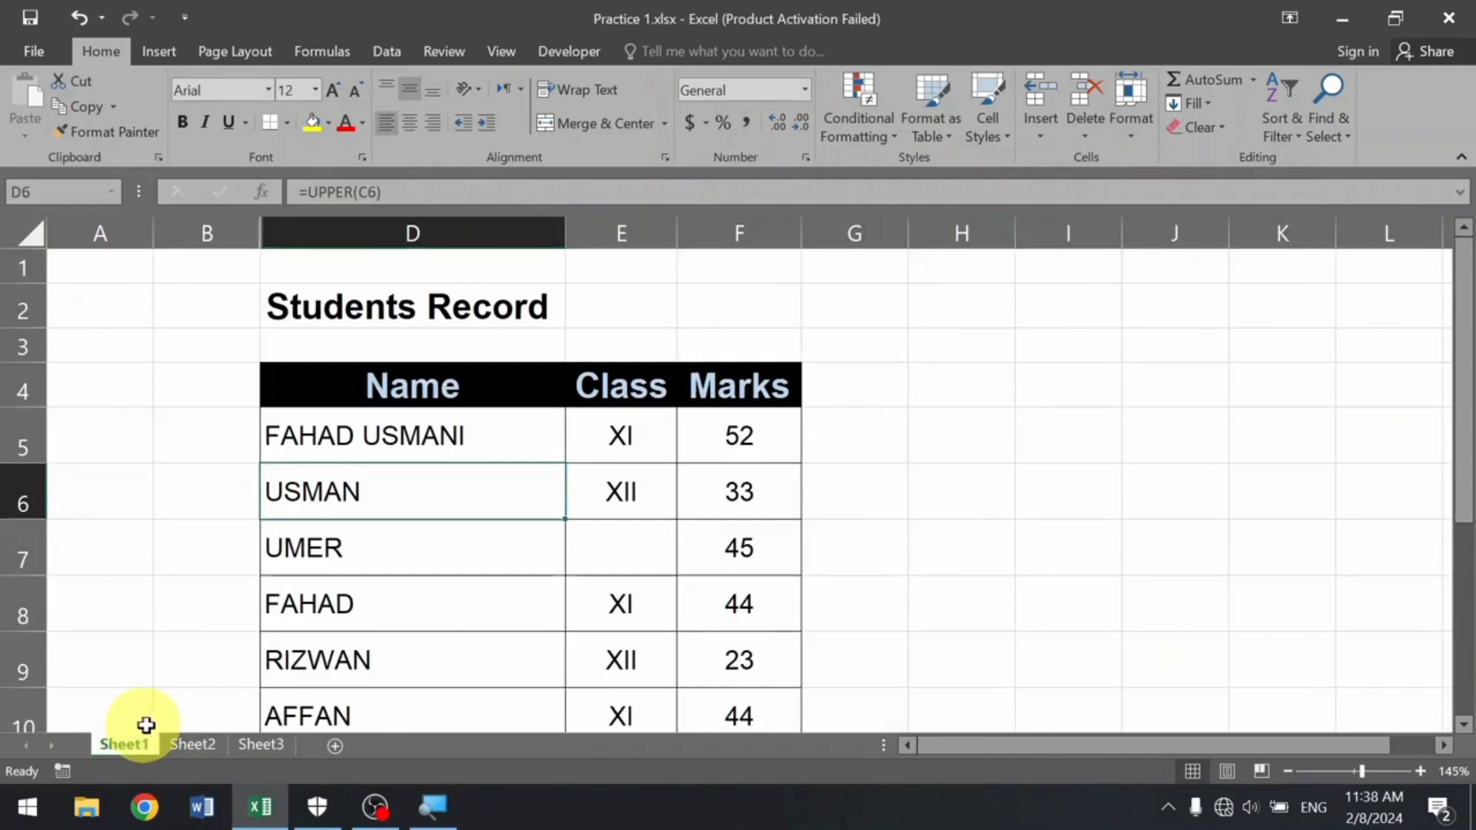
Rename the worksheet Sheet1 as ABC directly on its sheet tab.
double_click(121, 724)
double_click(125, 744)
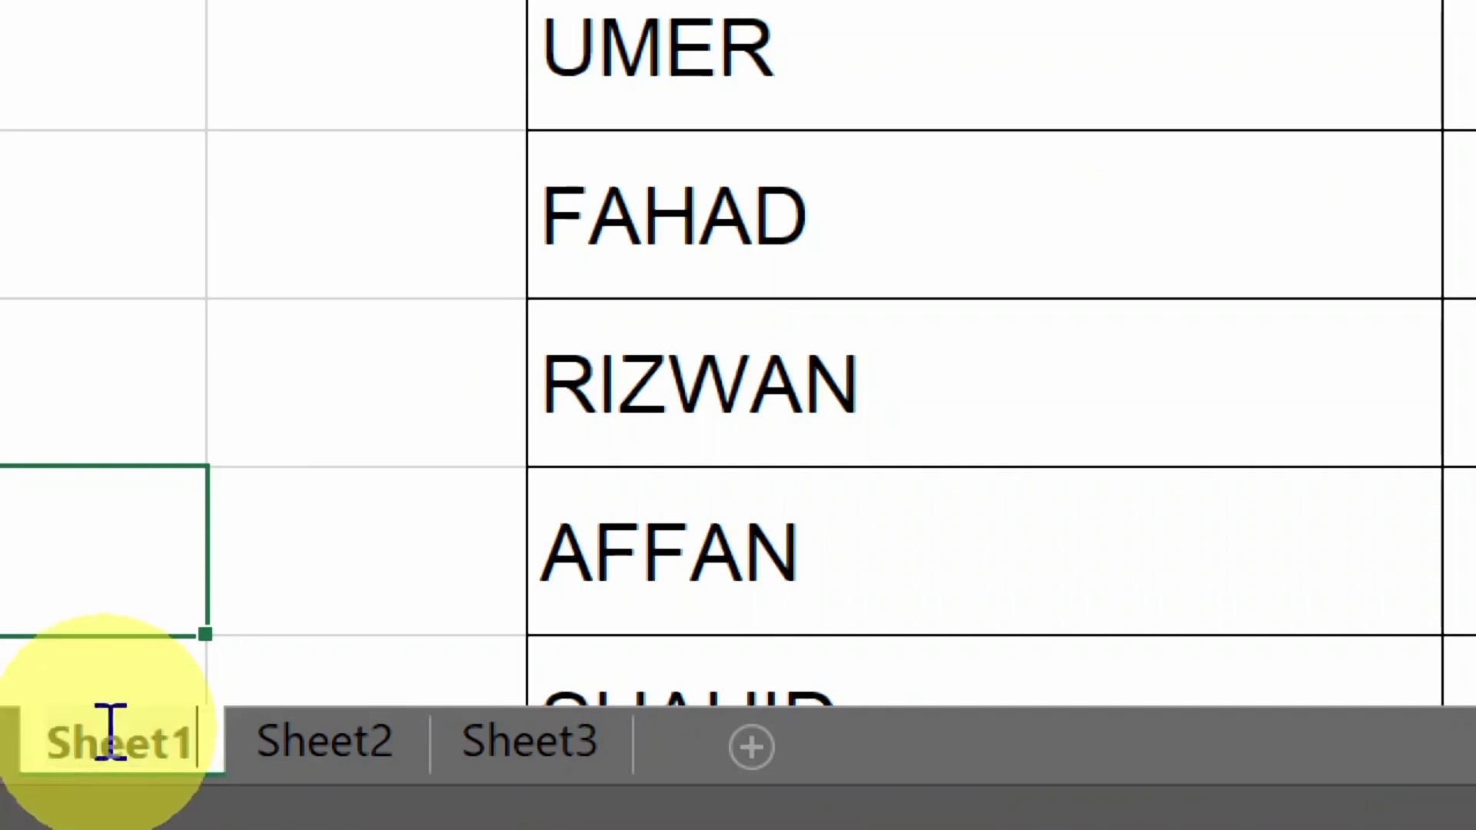
key(BackSpace)
key(BackSpace)
key(BackSpace)
key(BackSpace)
key(BackSpace)
key(BackSpace)
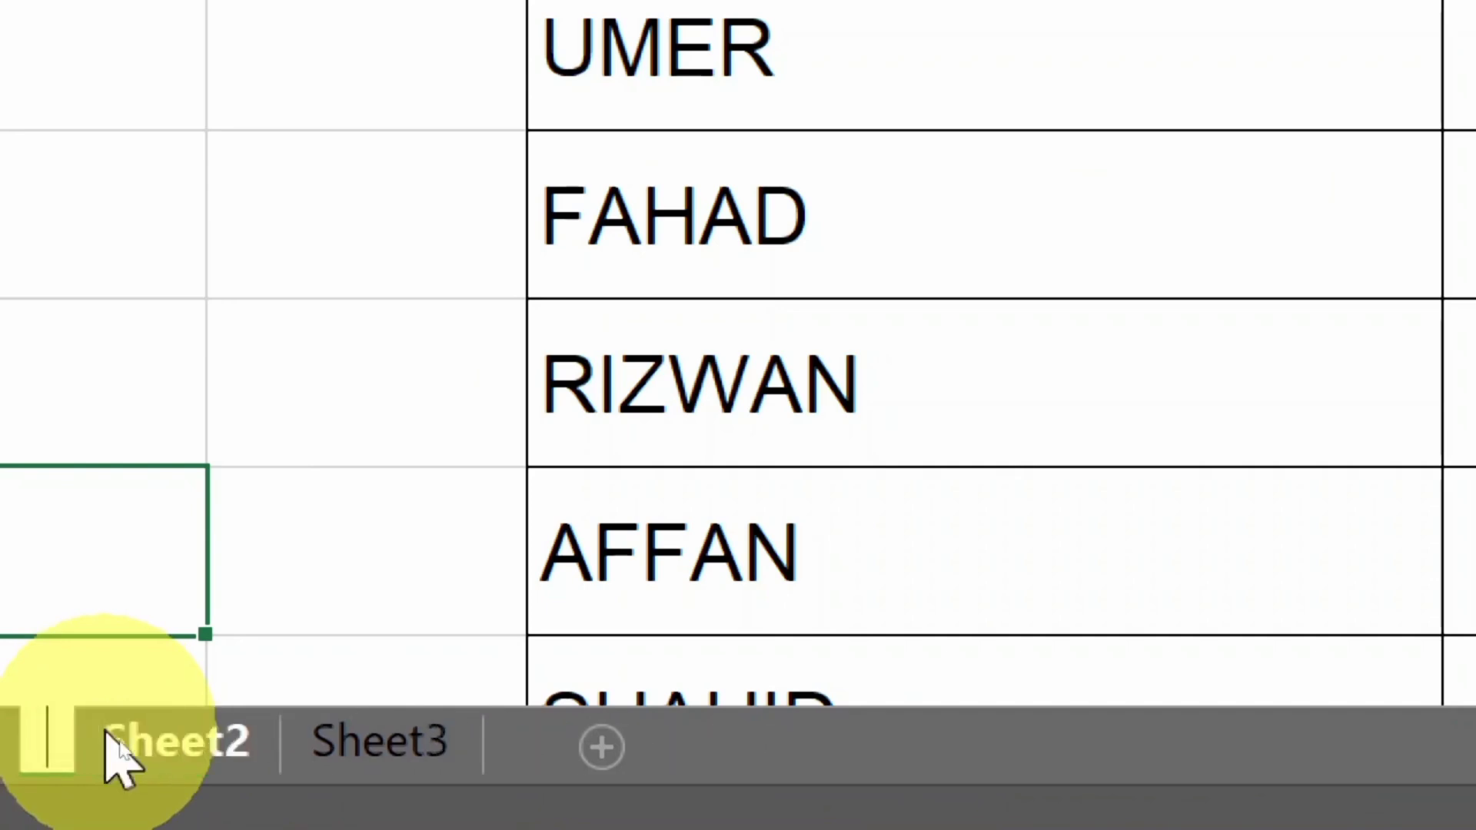
text(ABC)
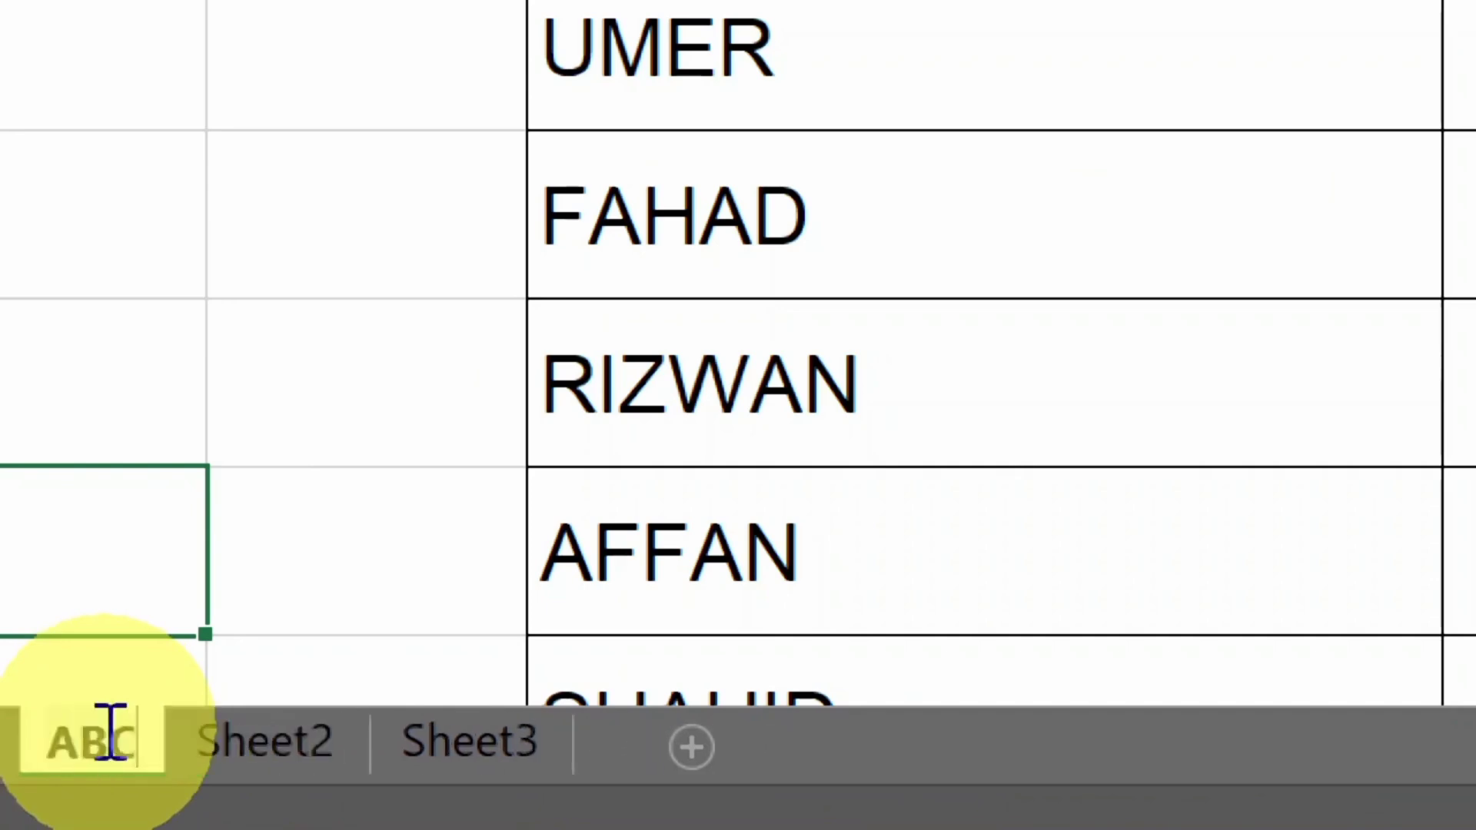
key(Return)
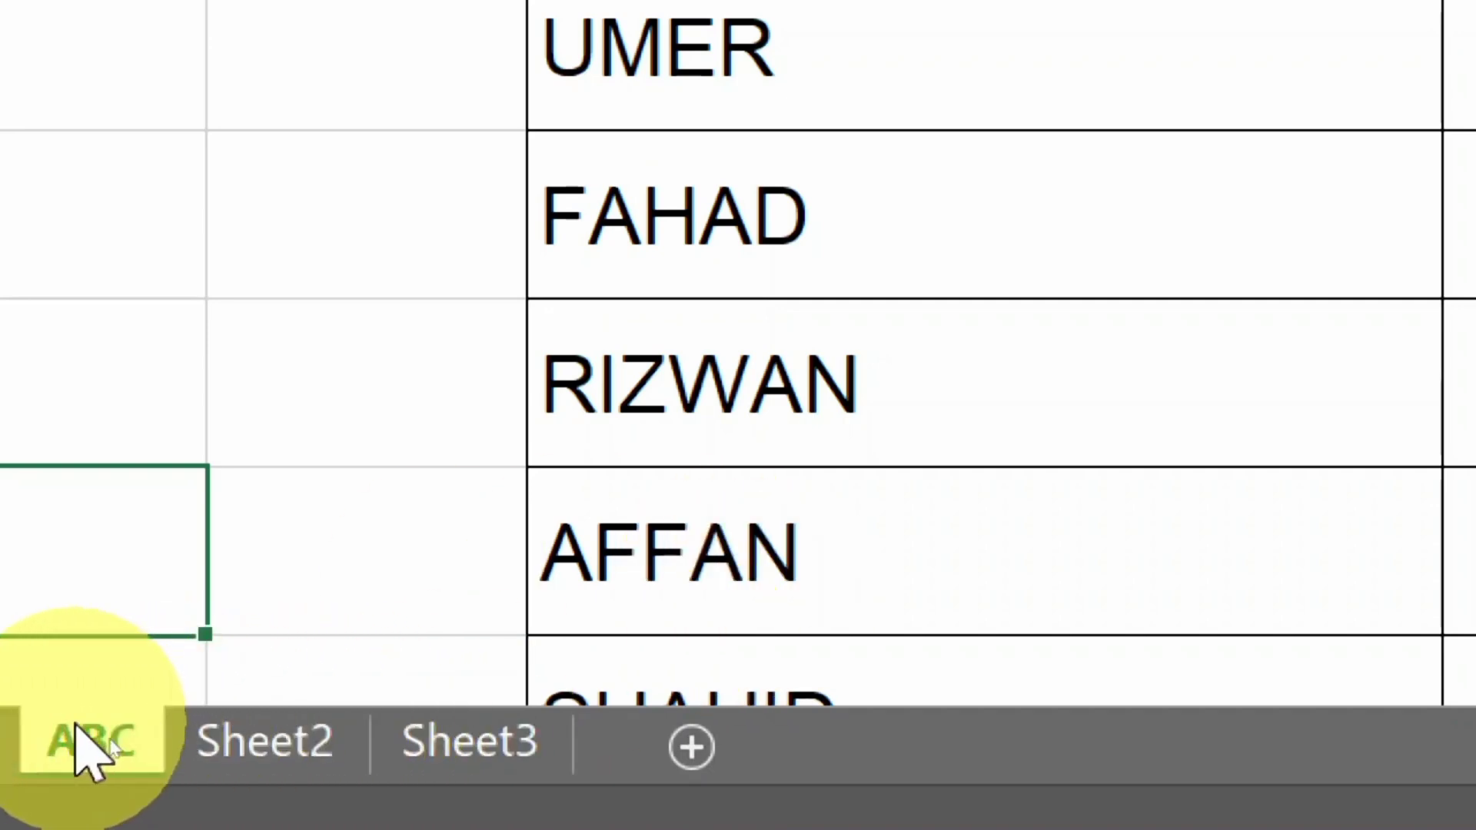
Rename the worksheet Sheet2 as CDS.
click(295, 734)
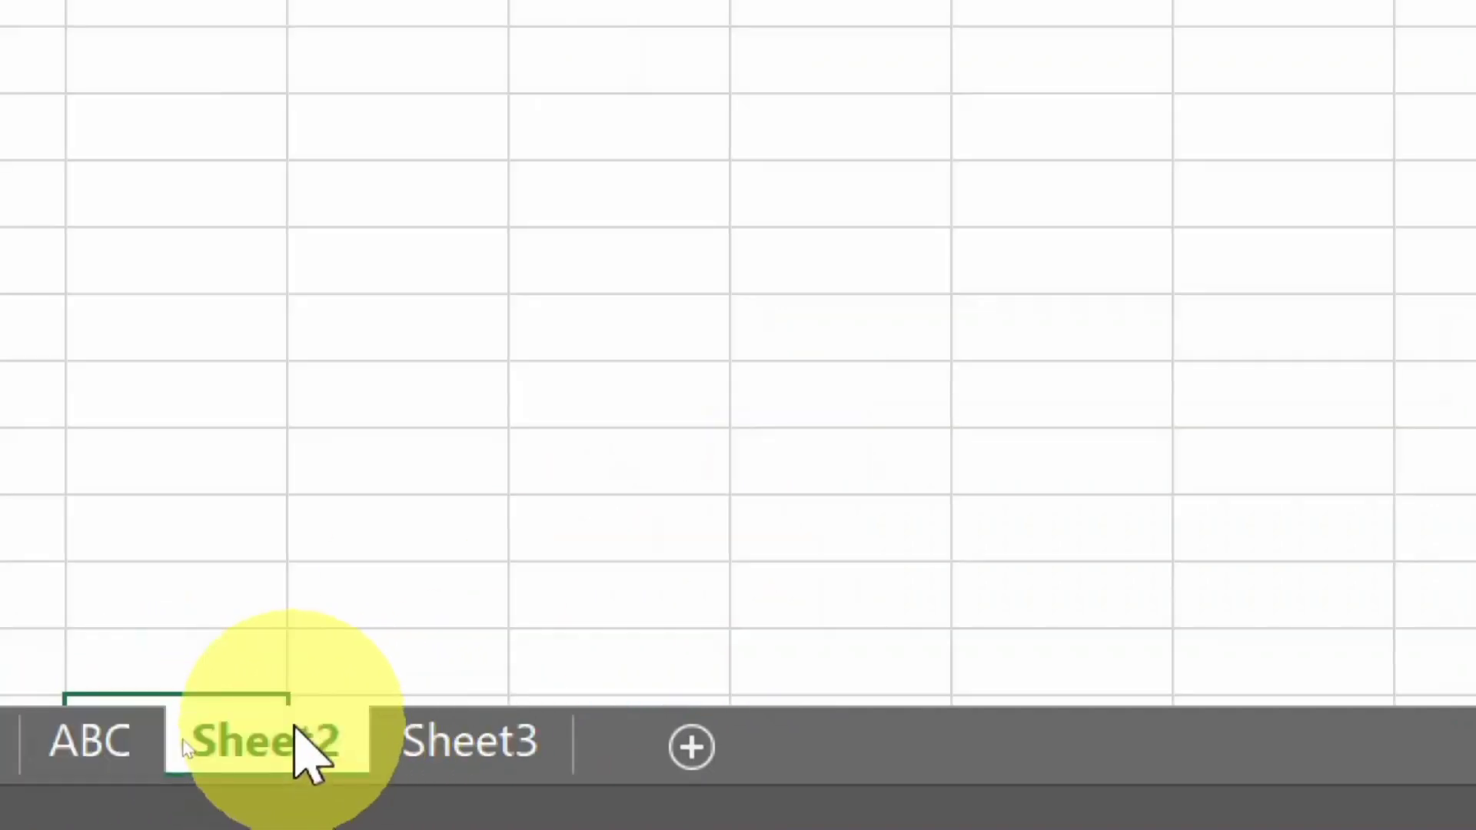
right_click(296, 738)
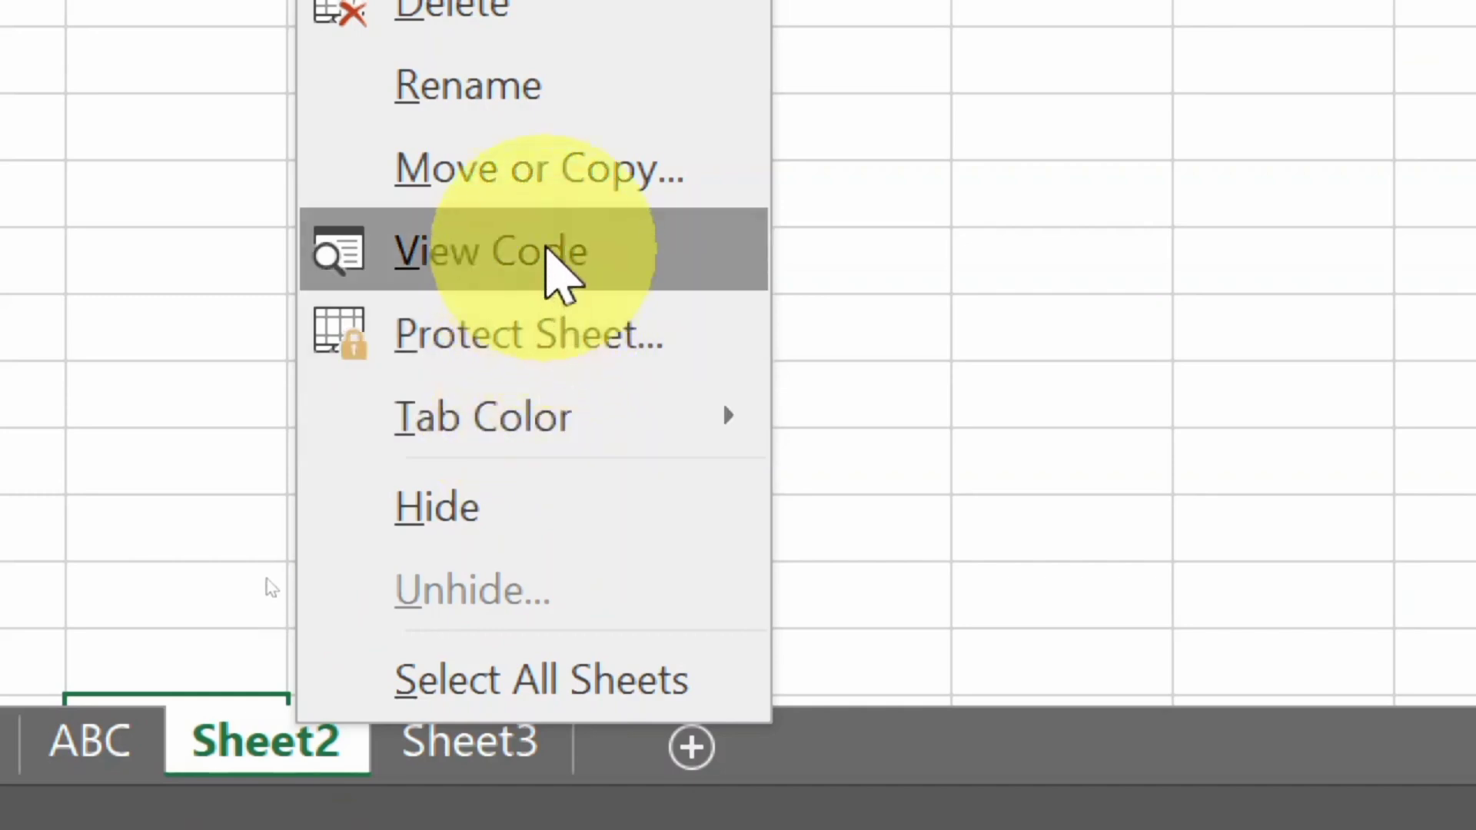
click(573, 123)
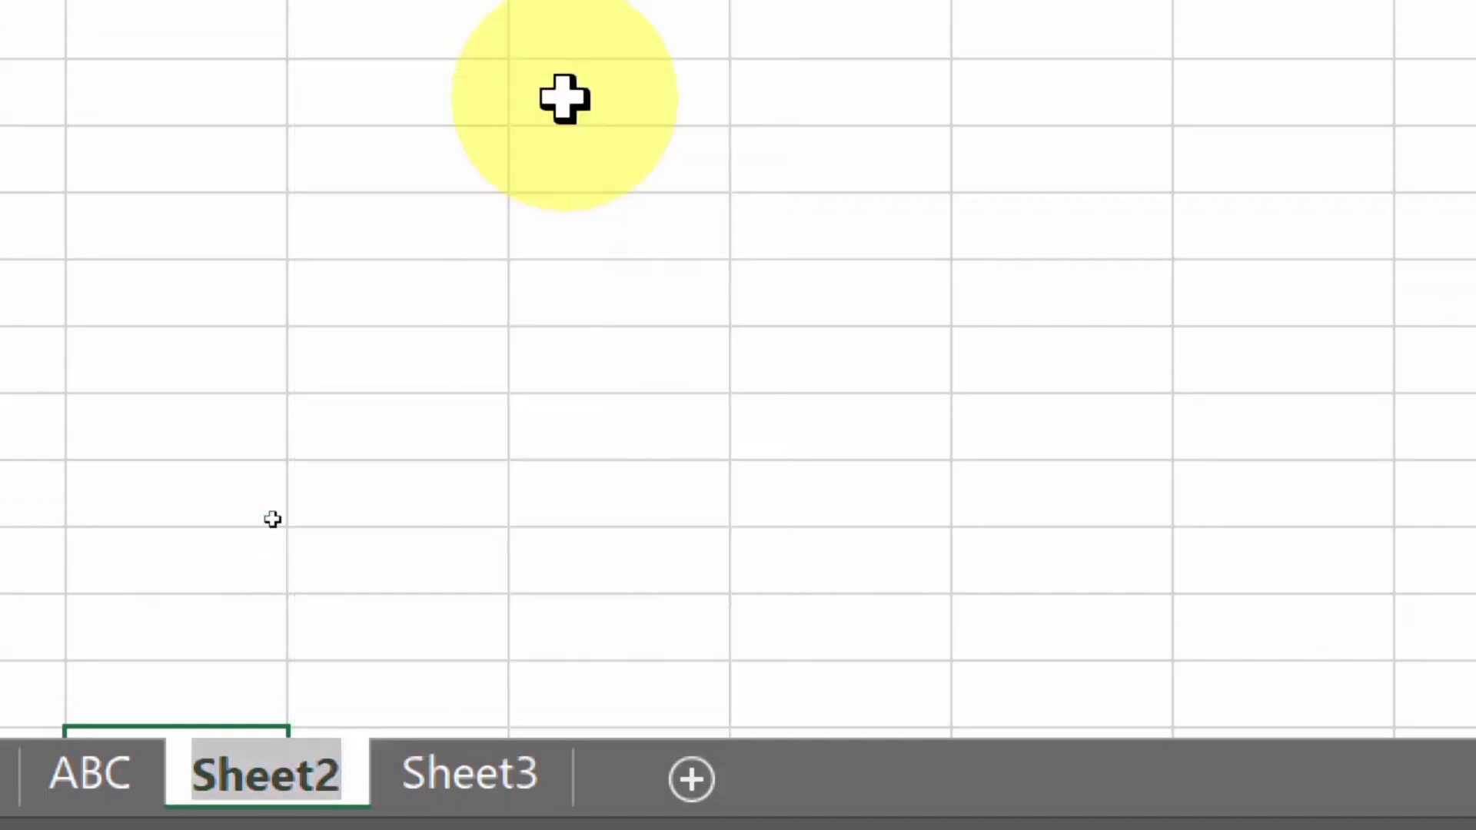
text(CD)
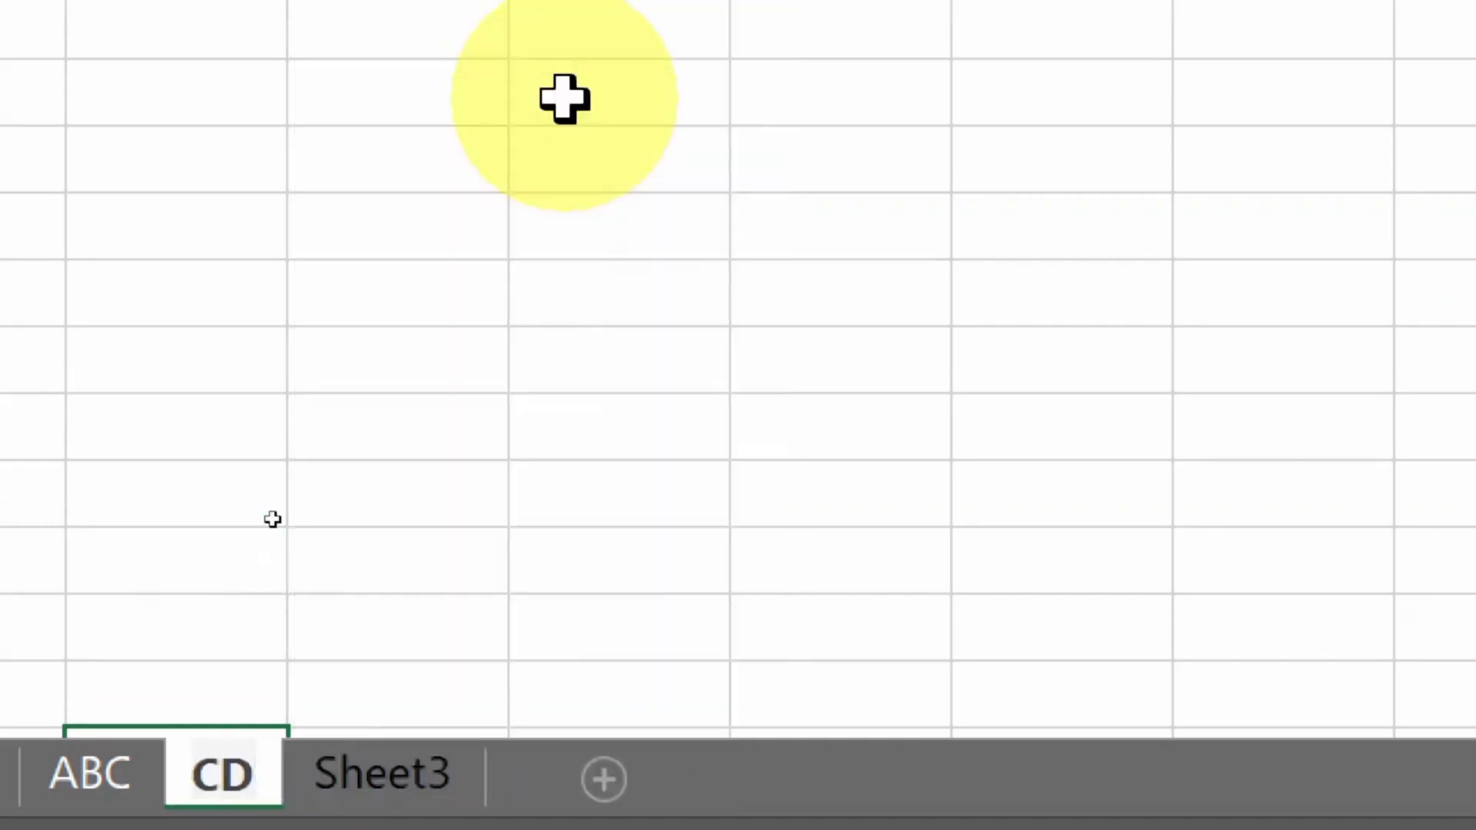
text(S)
key(Return)
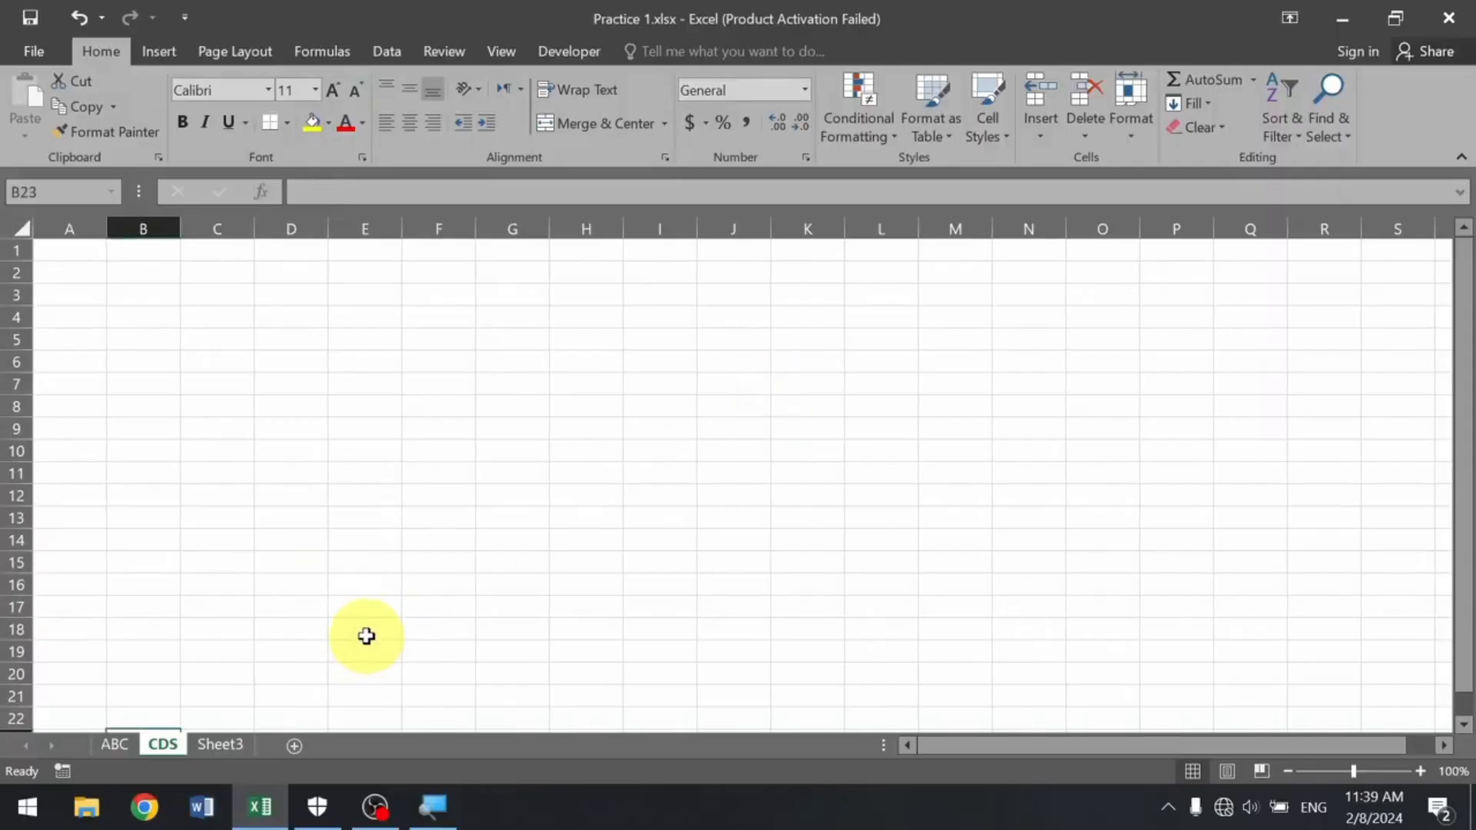
Rename the worksheet Sheet3 as XYZ using the Rename Sheet command.
click(235, 741)
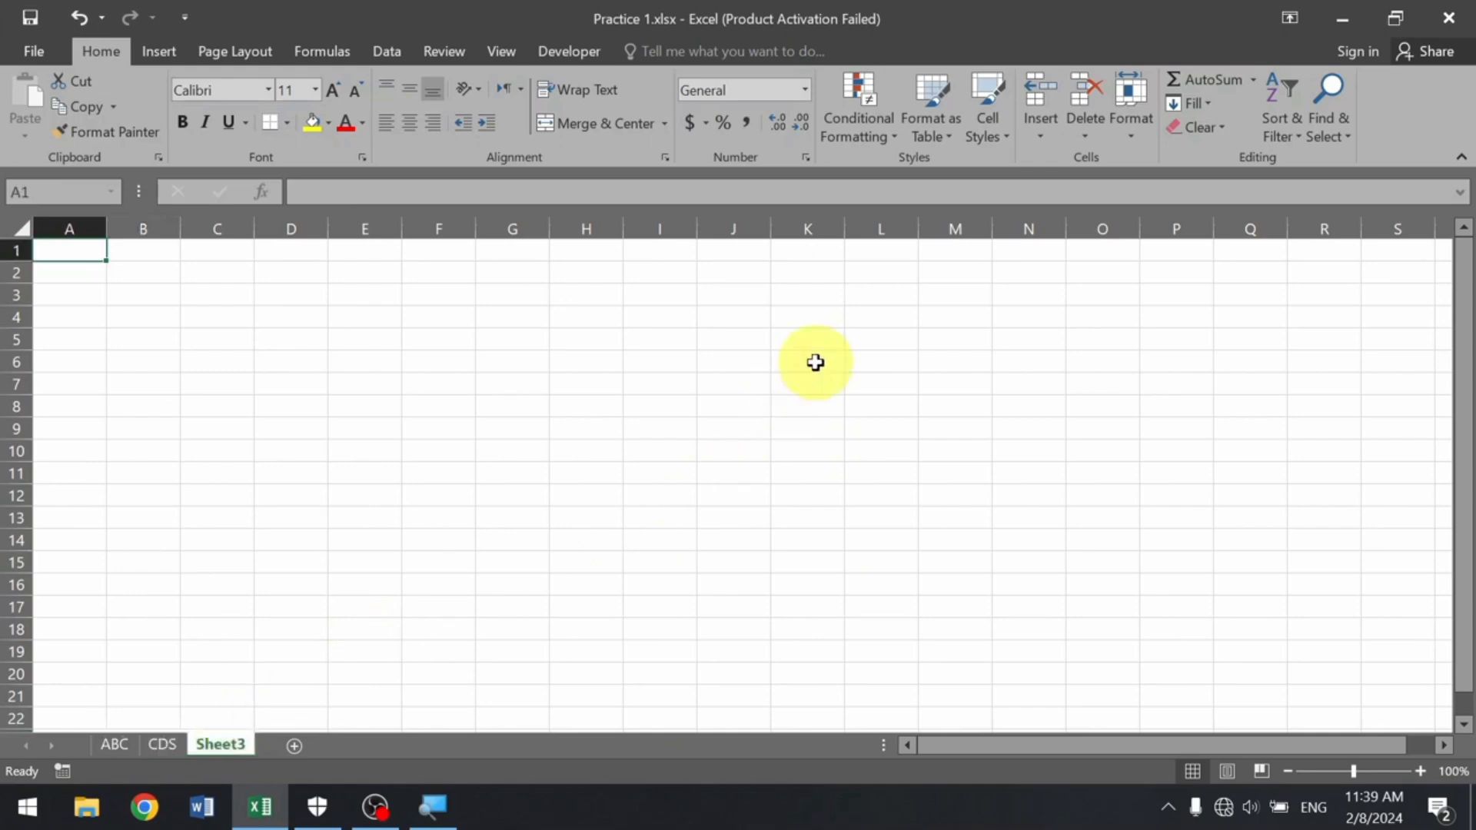
click(1127, 135)
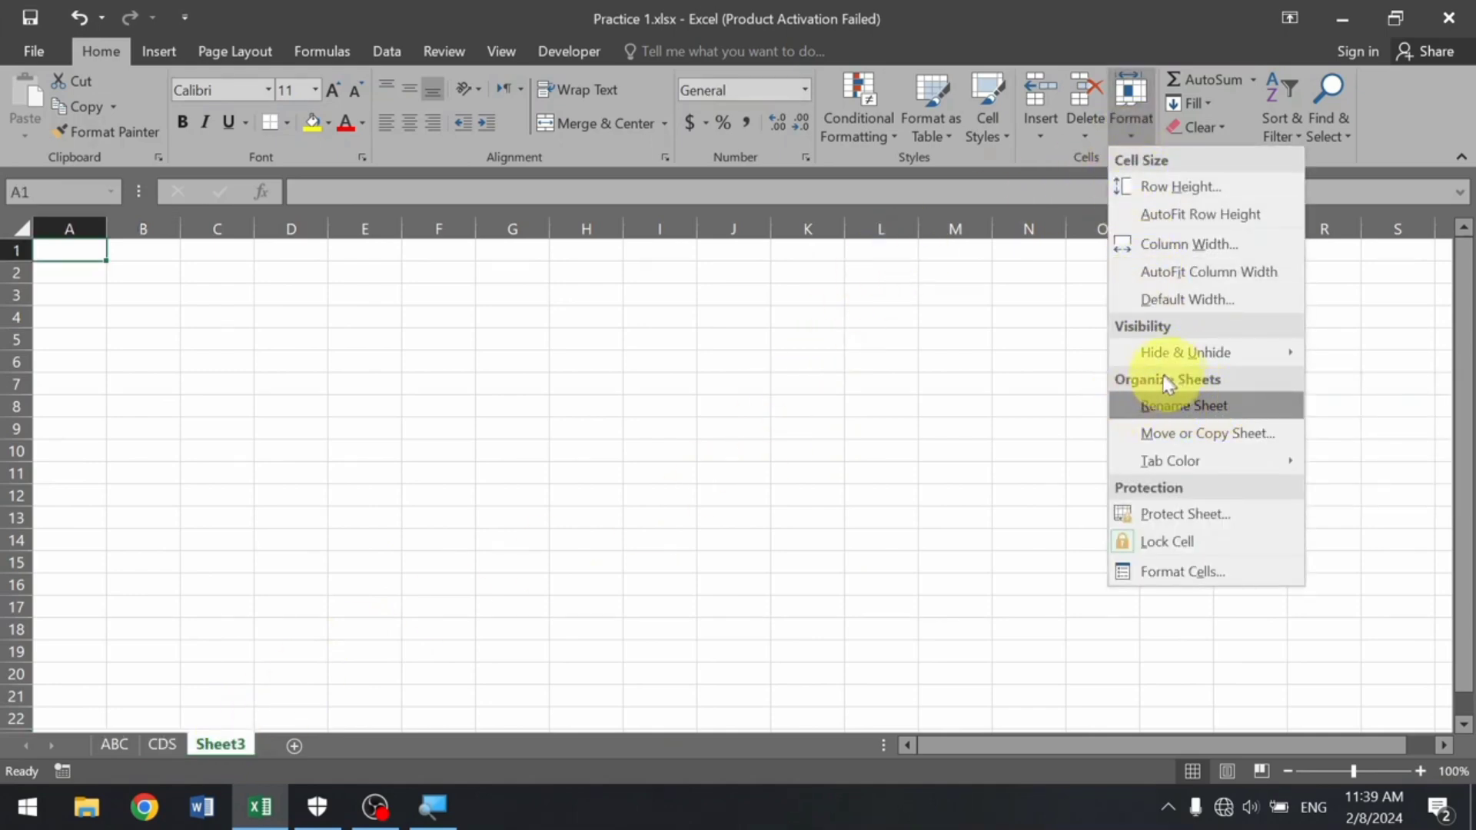
click(1212, 408)
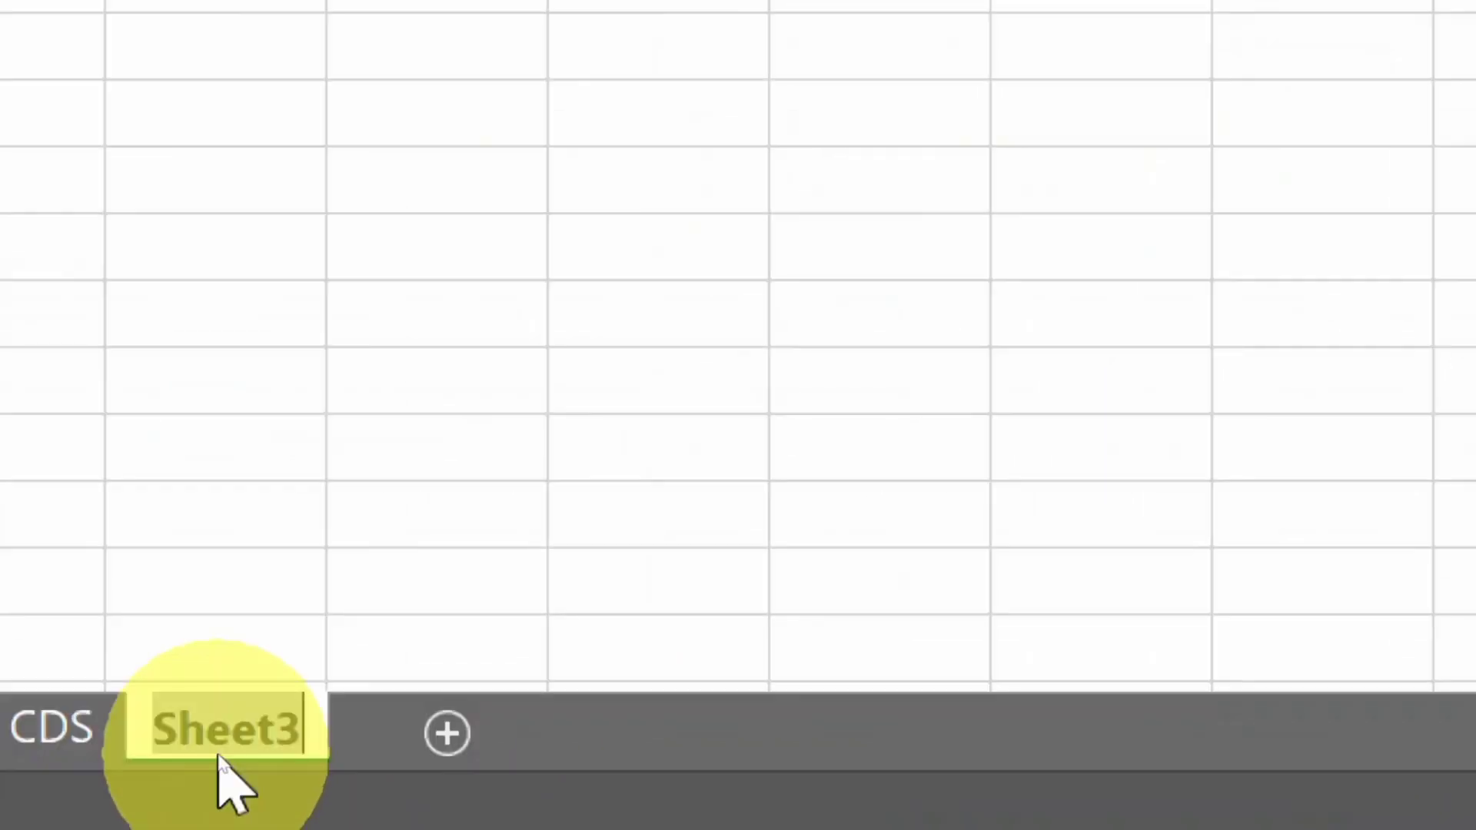
key(BackSpace)
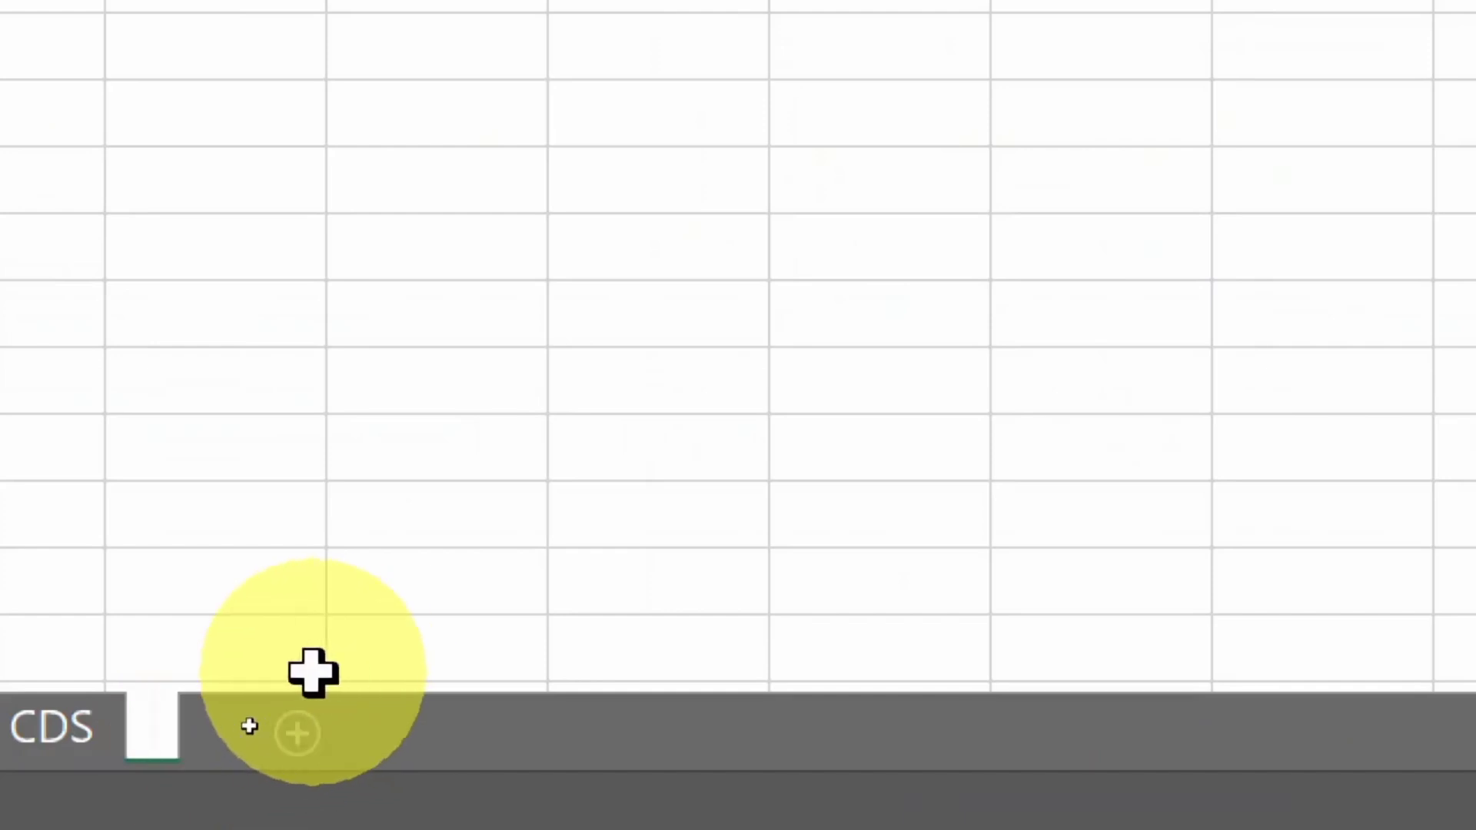
text(XYZ)
key(Return)
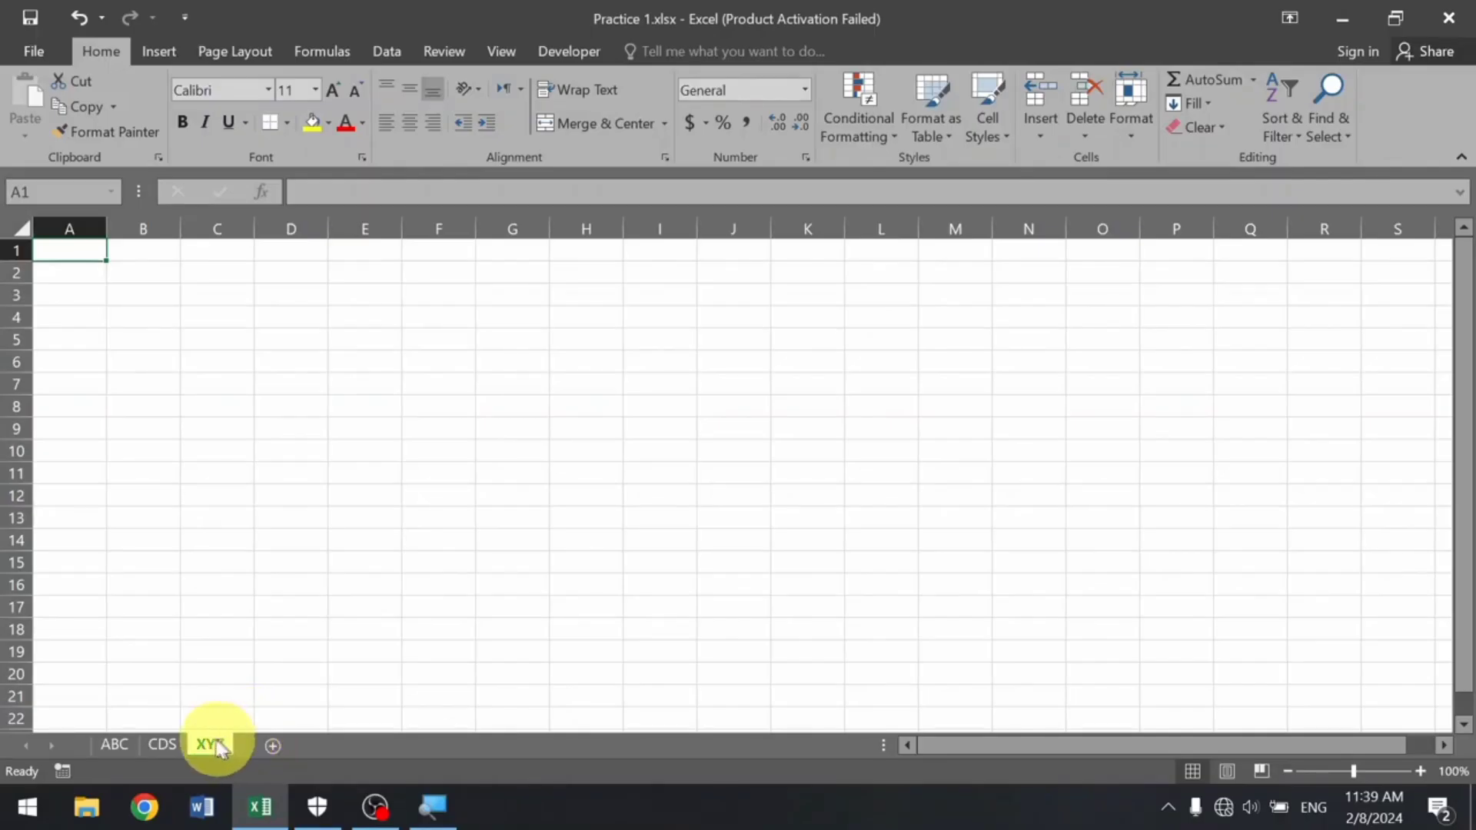
Rename the ABC worksheet as "Shee 1".
click(113, 744)
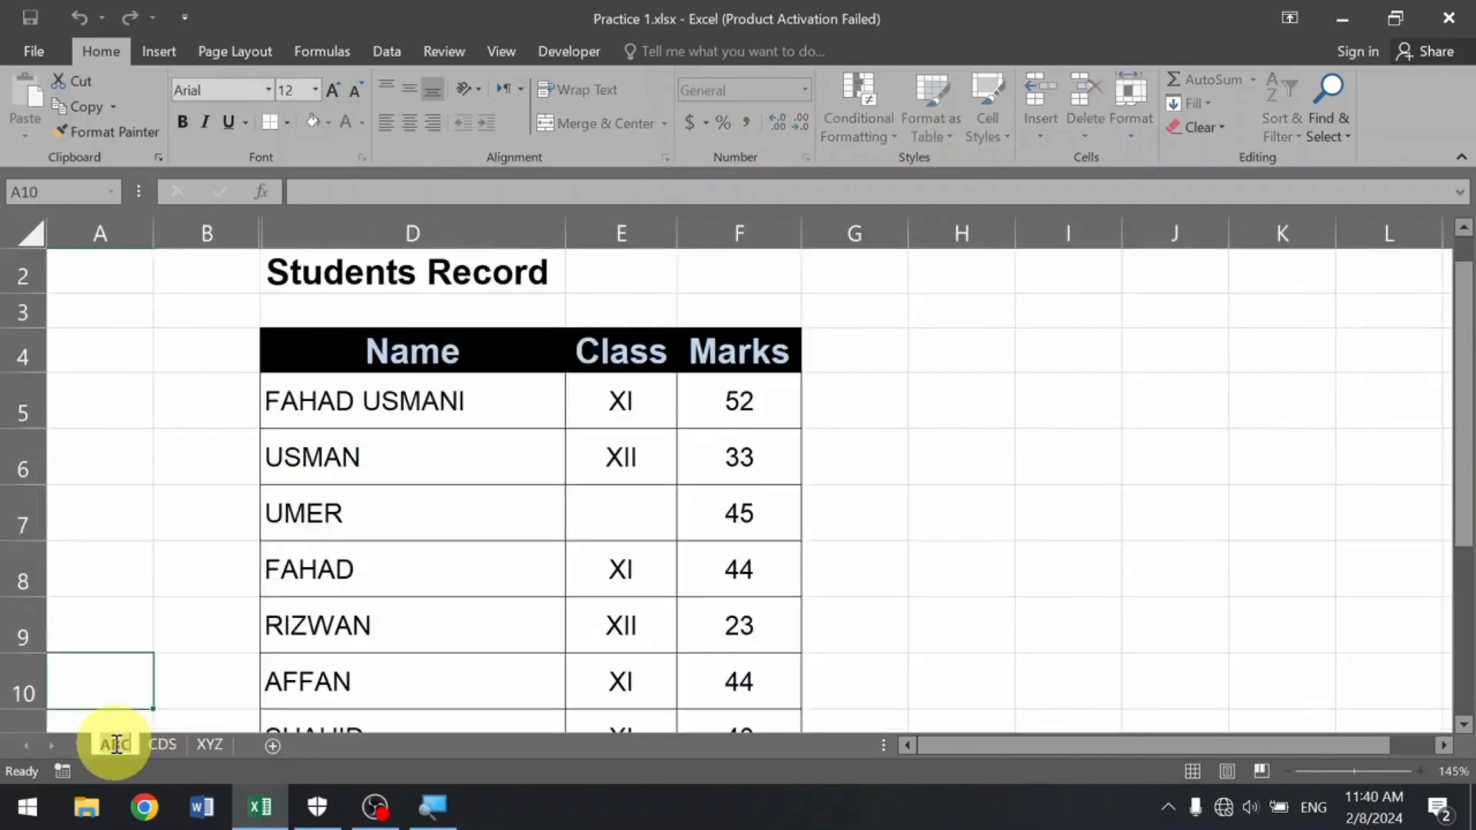
text(Sheet 1)
key(Return)
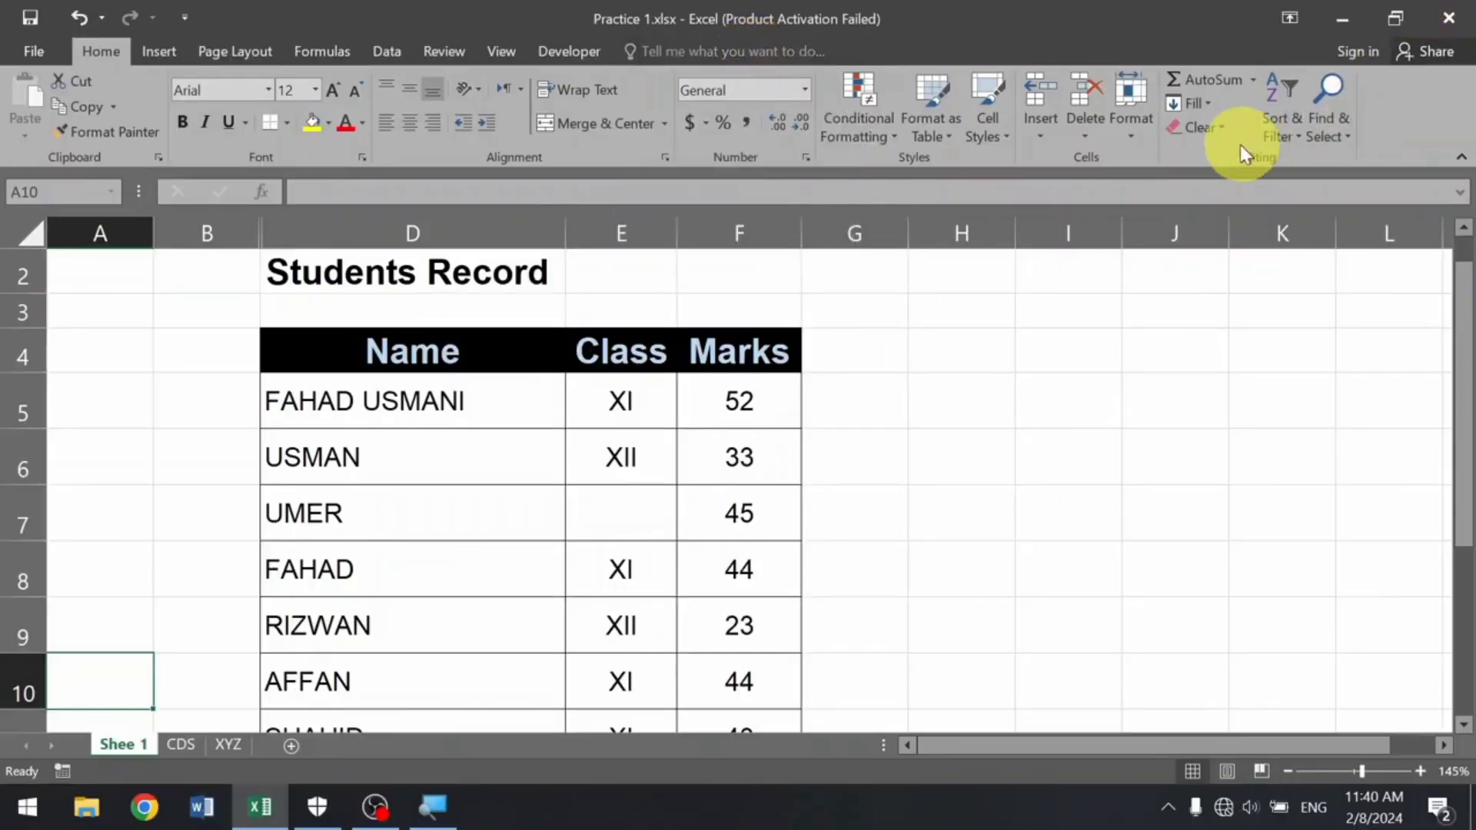
click(1137, 127)
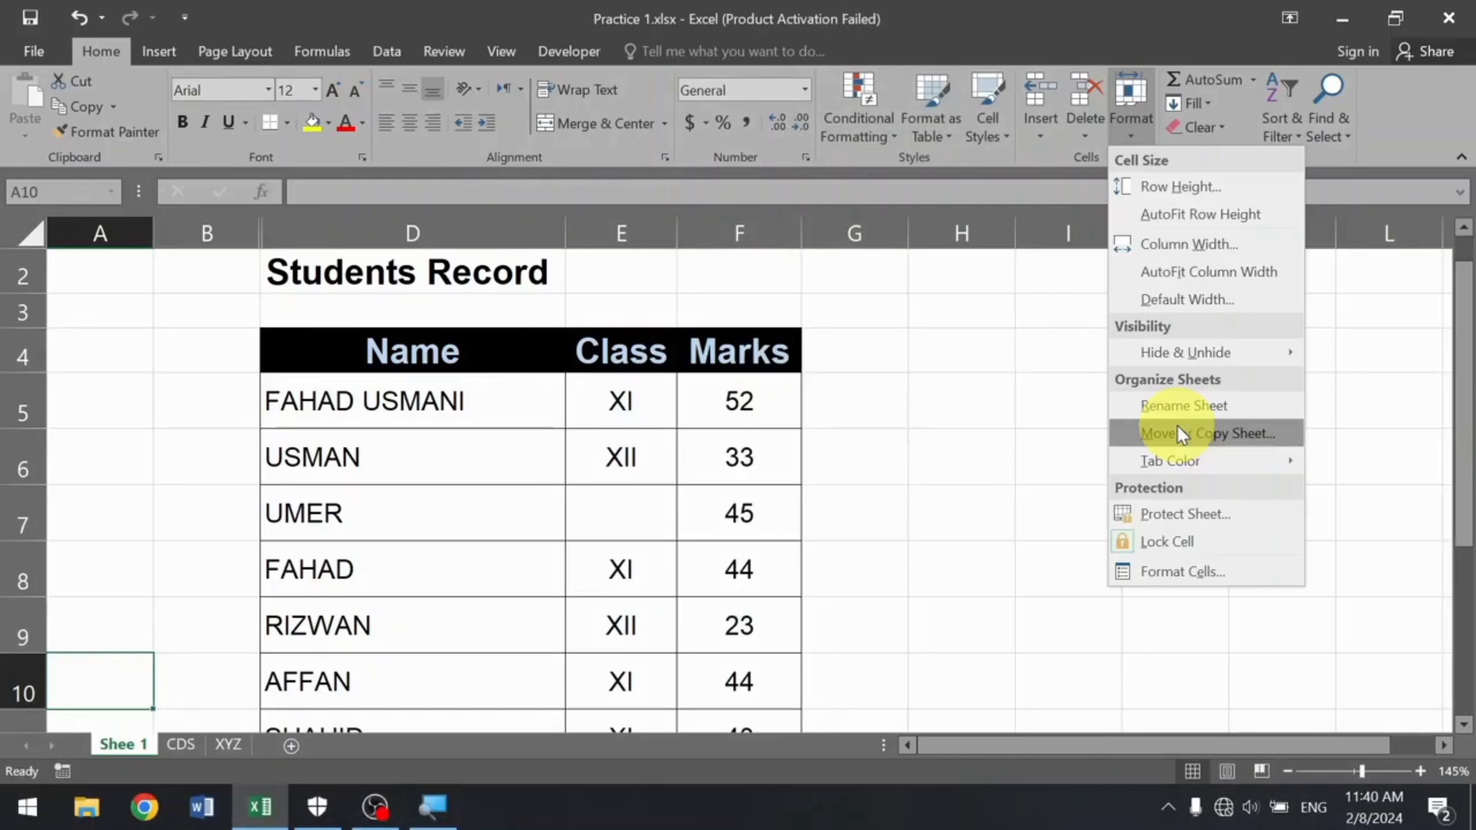
click(1012, 421)
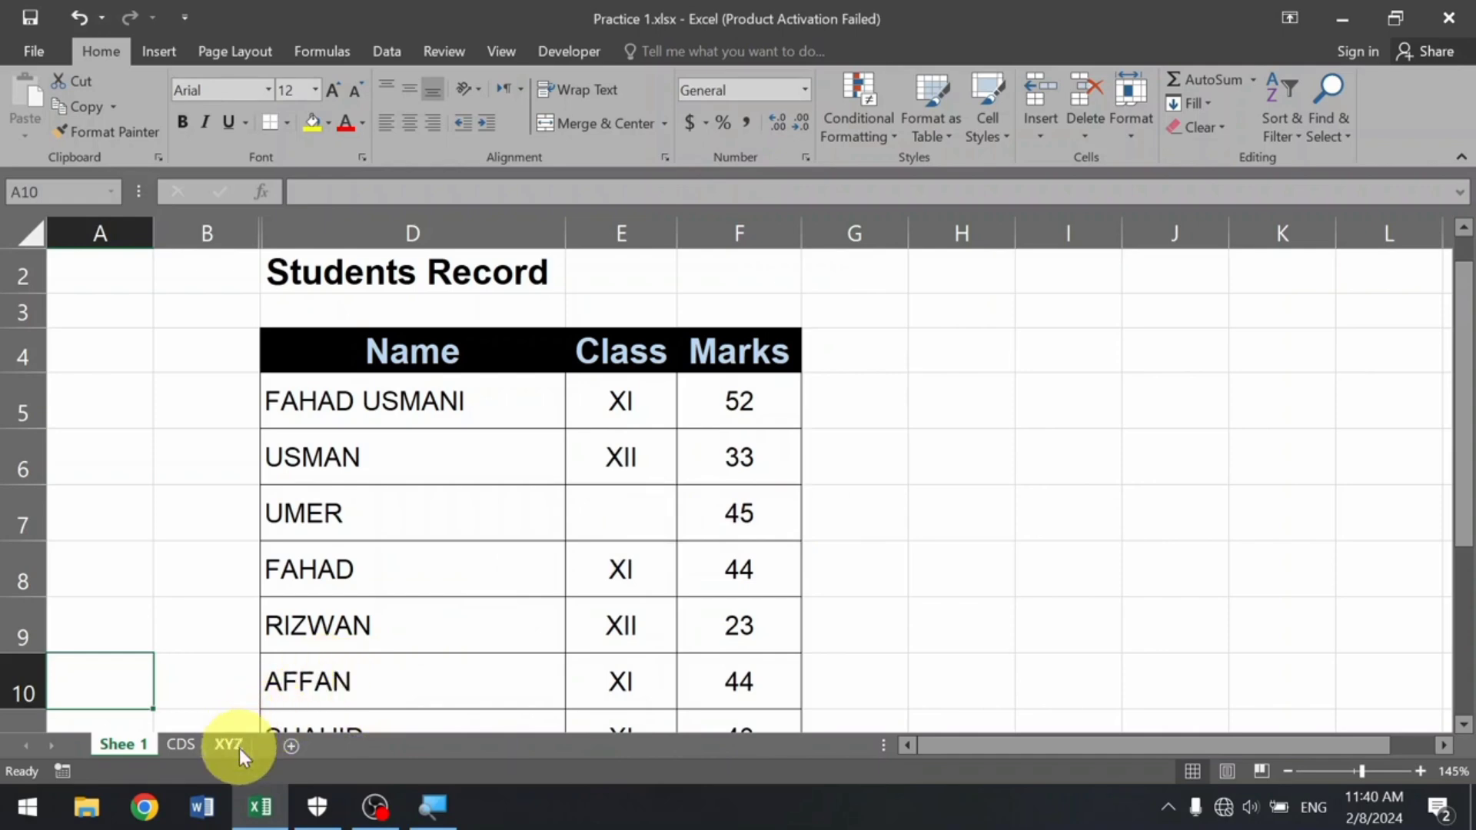
Copy the entire contents of the Students Record sheet and paste them into a new blank workbook.
click(260, 359)
key(ctrl+a)
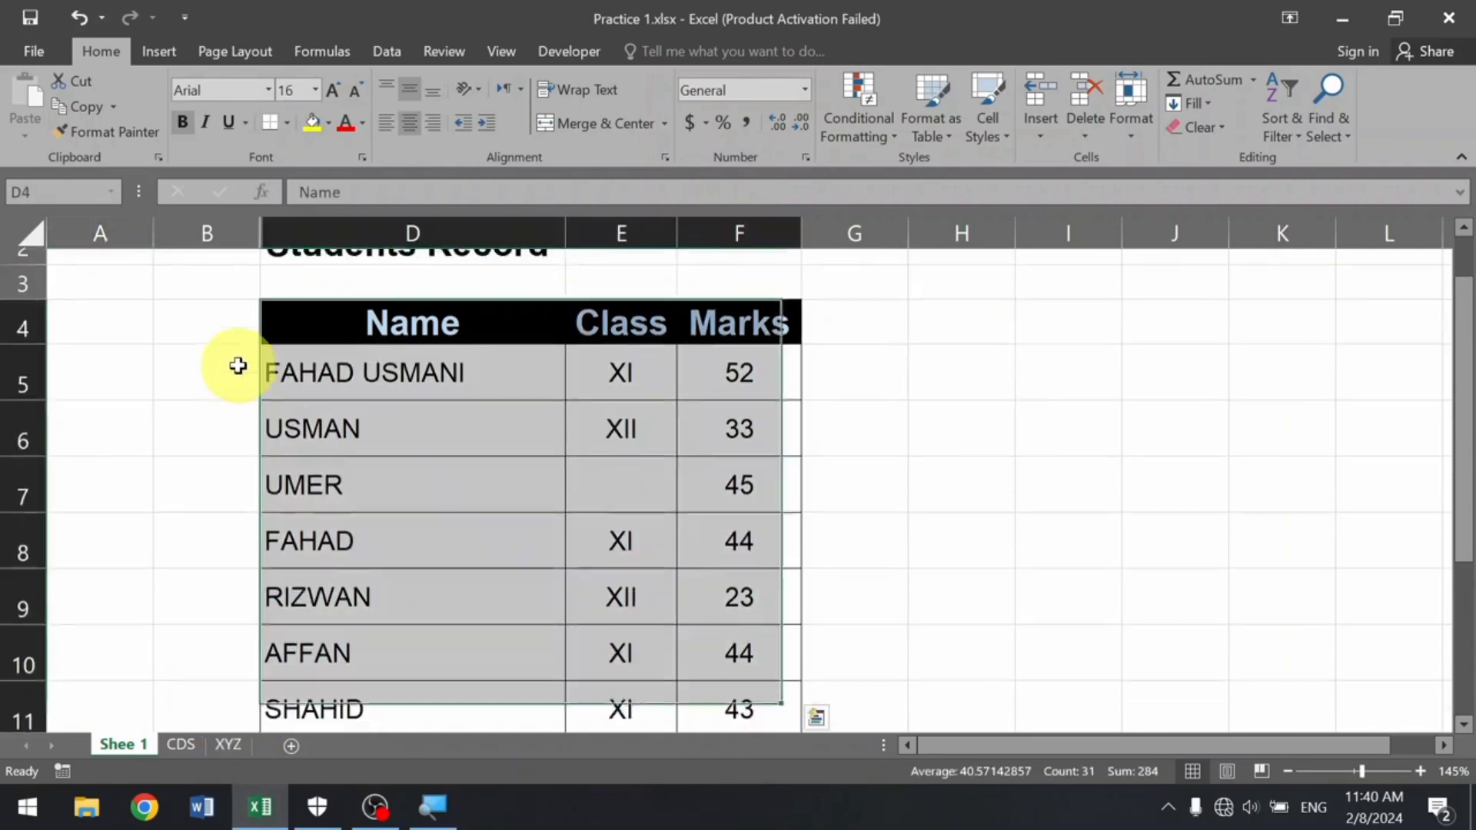
key(ctrl+a)
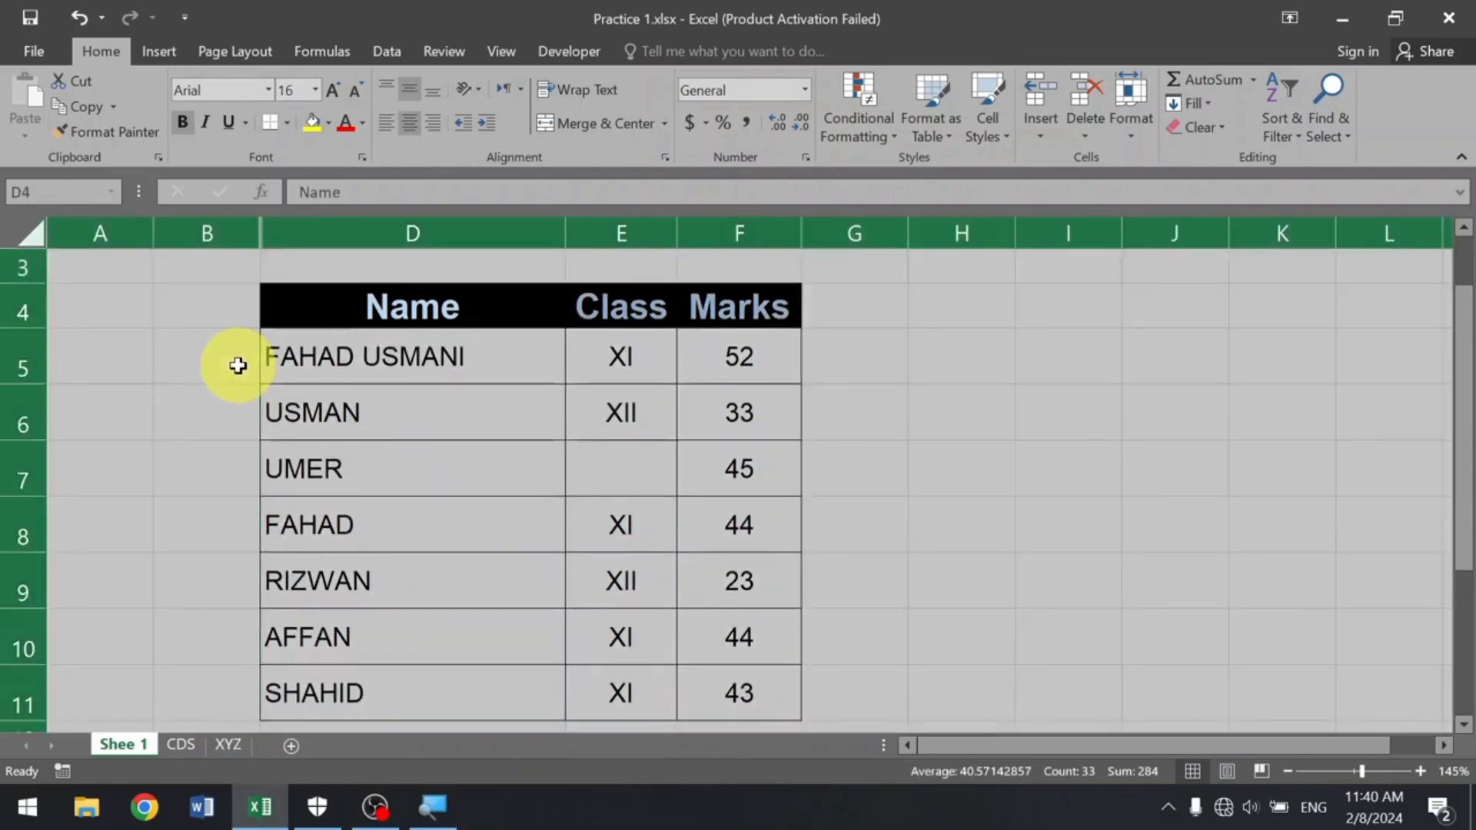
key(ctrl+c)
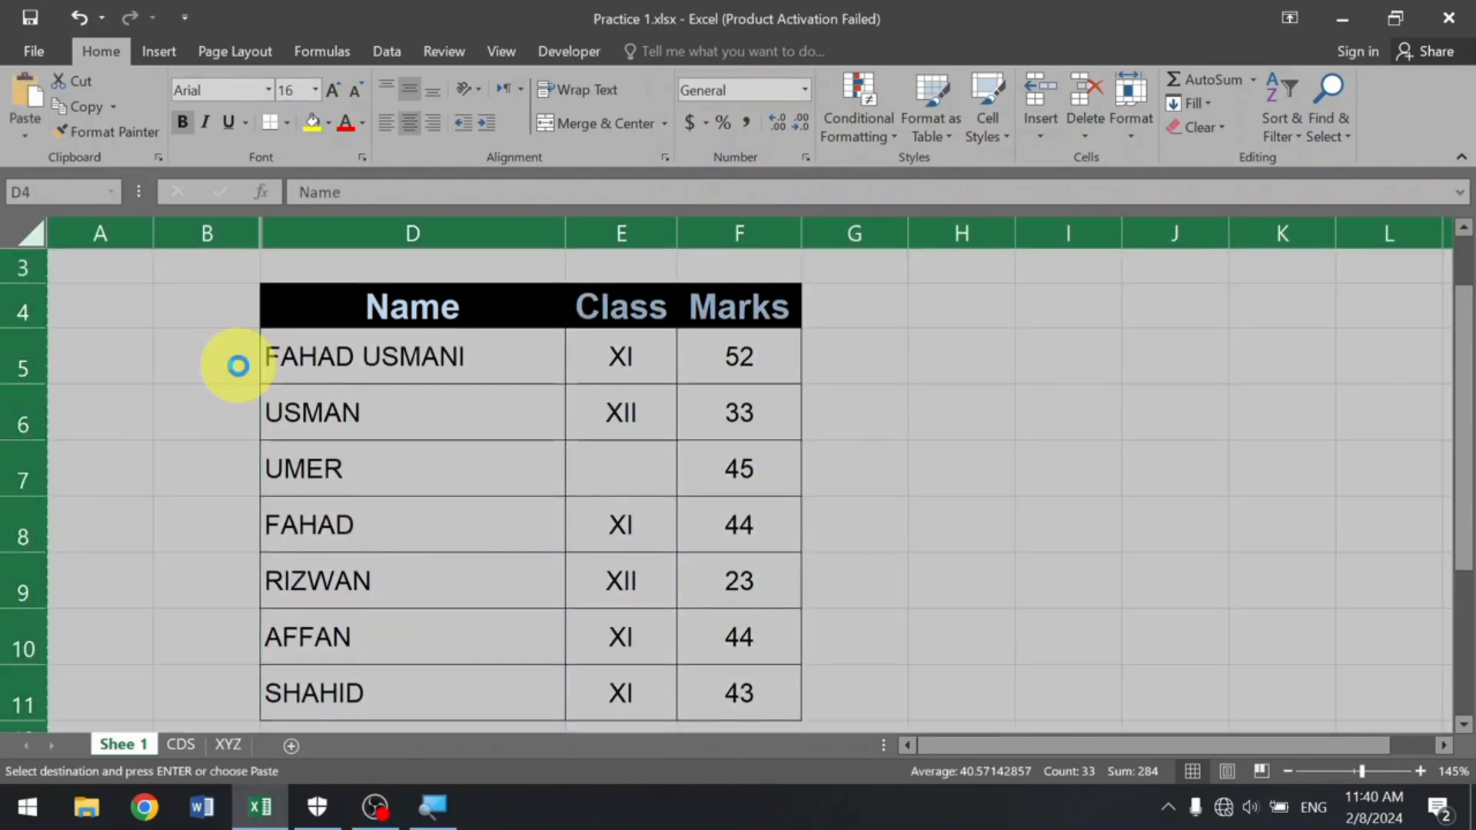
key(ctrl+n)
key(ctrl+v)
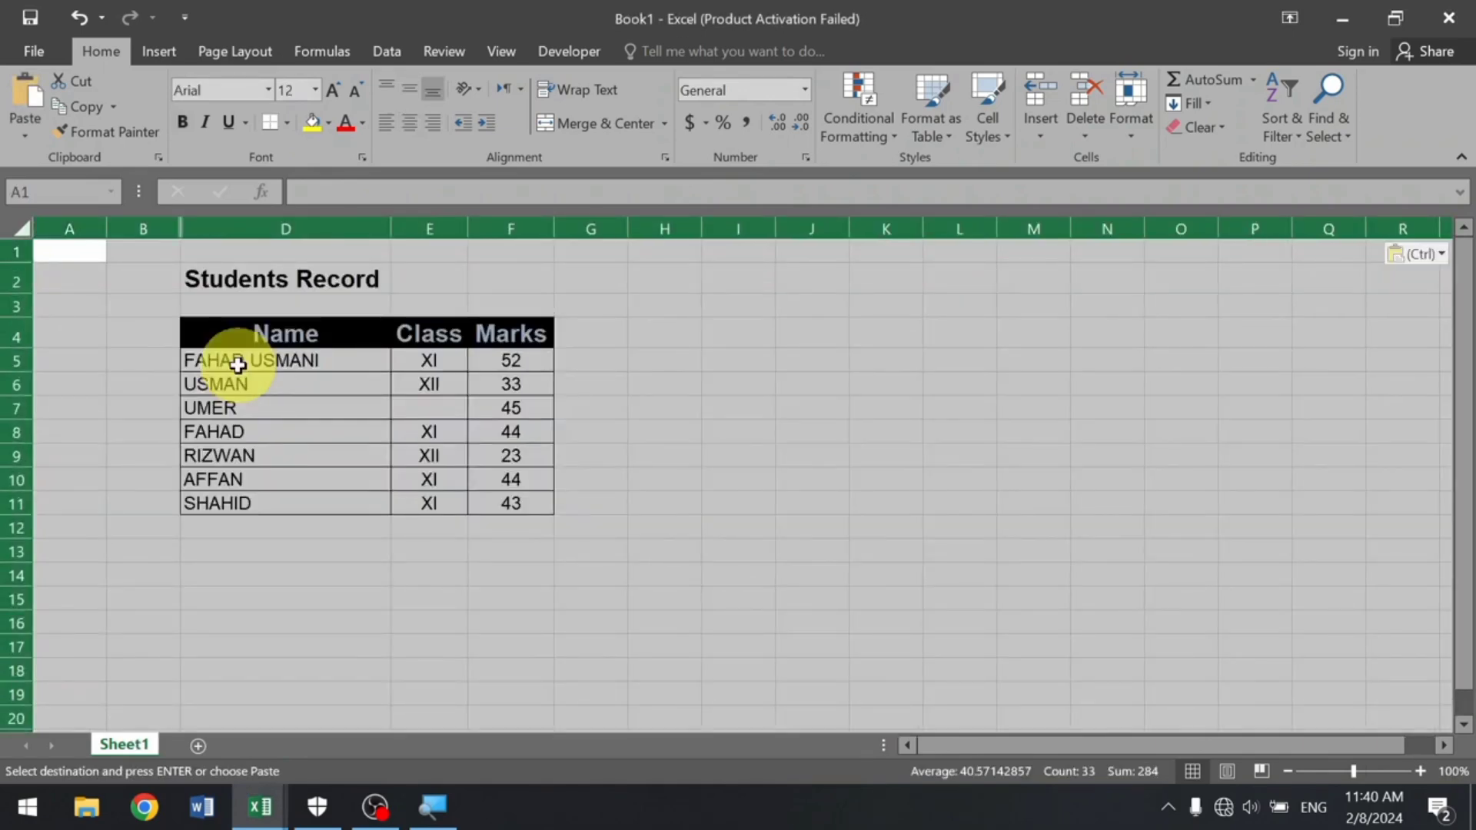
Close the new workbook without saving it and return to Practice 1.xlsx.
key(ctrl+w)
key(Tab)
key(Return)
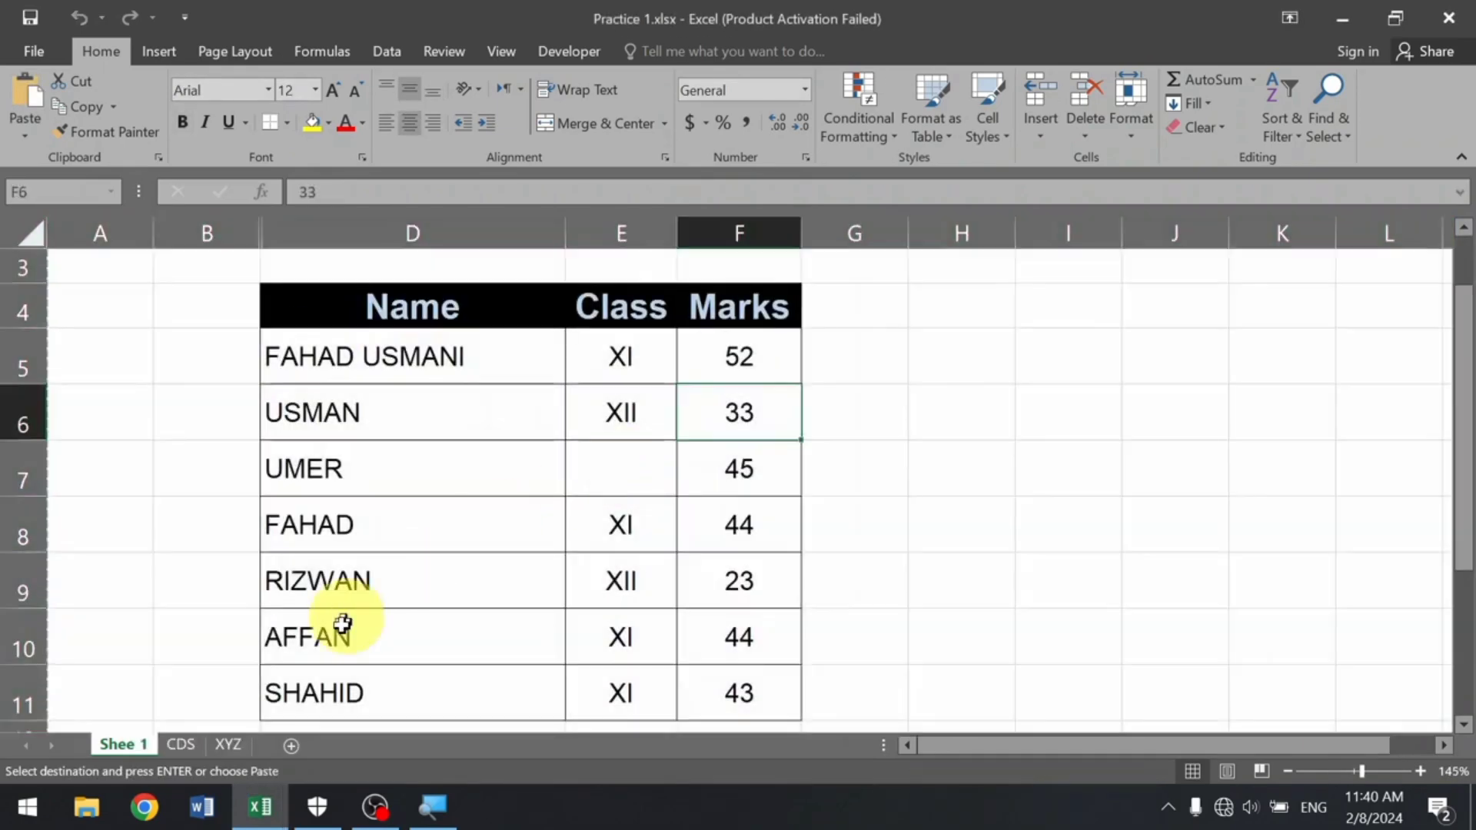
Start the Move or Copy Sheet command for Shee 1 and choose Practice 1.xlsx as the destination workbook.
scroll(214, 684, up, 1)
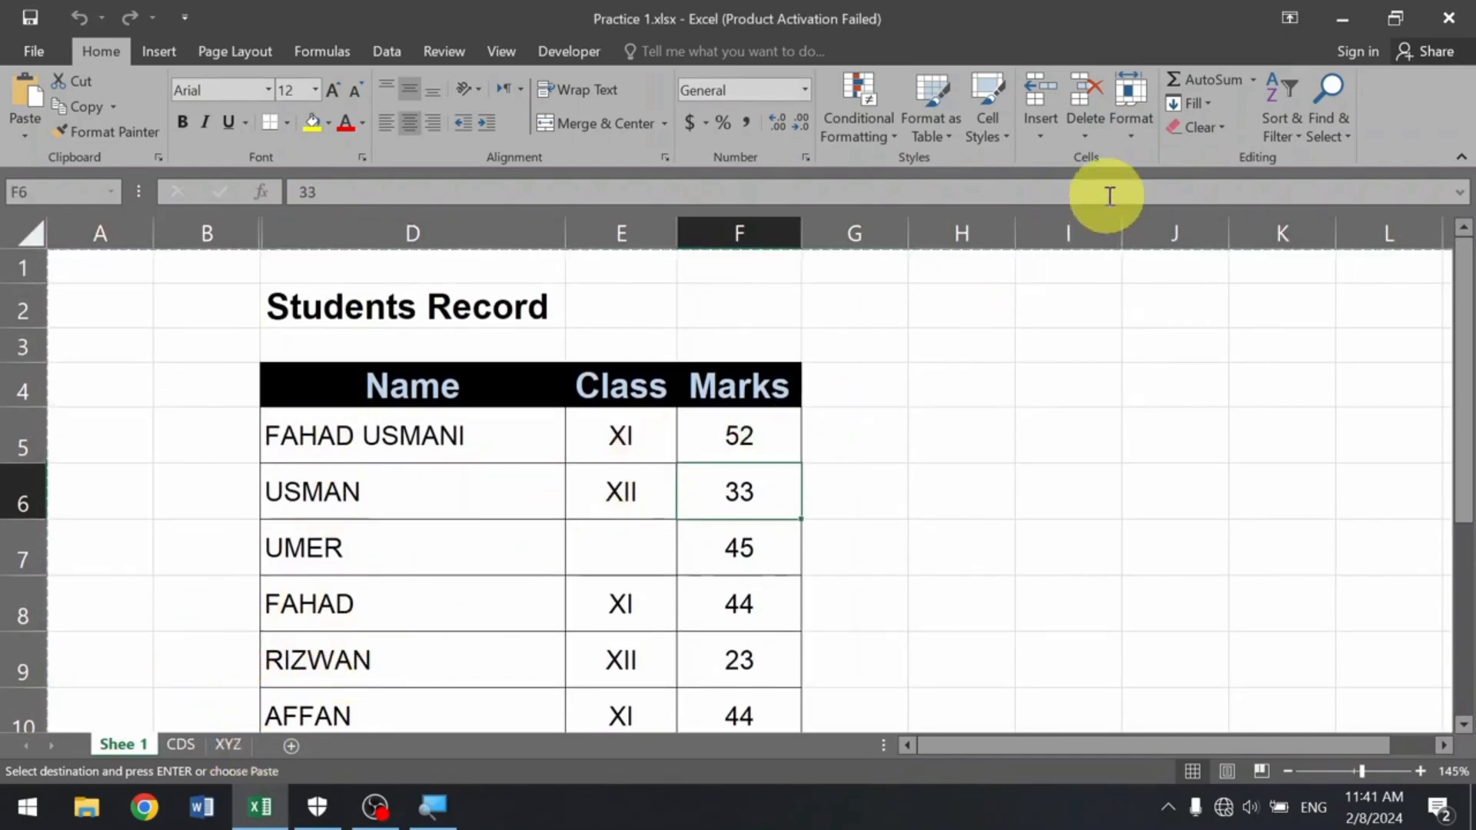
click(1127, 135)
mouse_move(1291, 455)
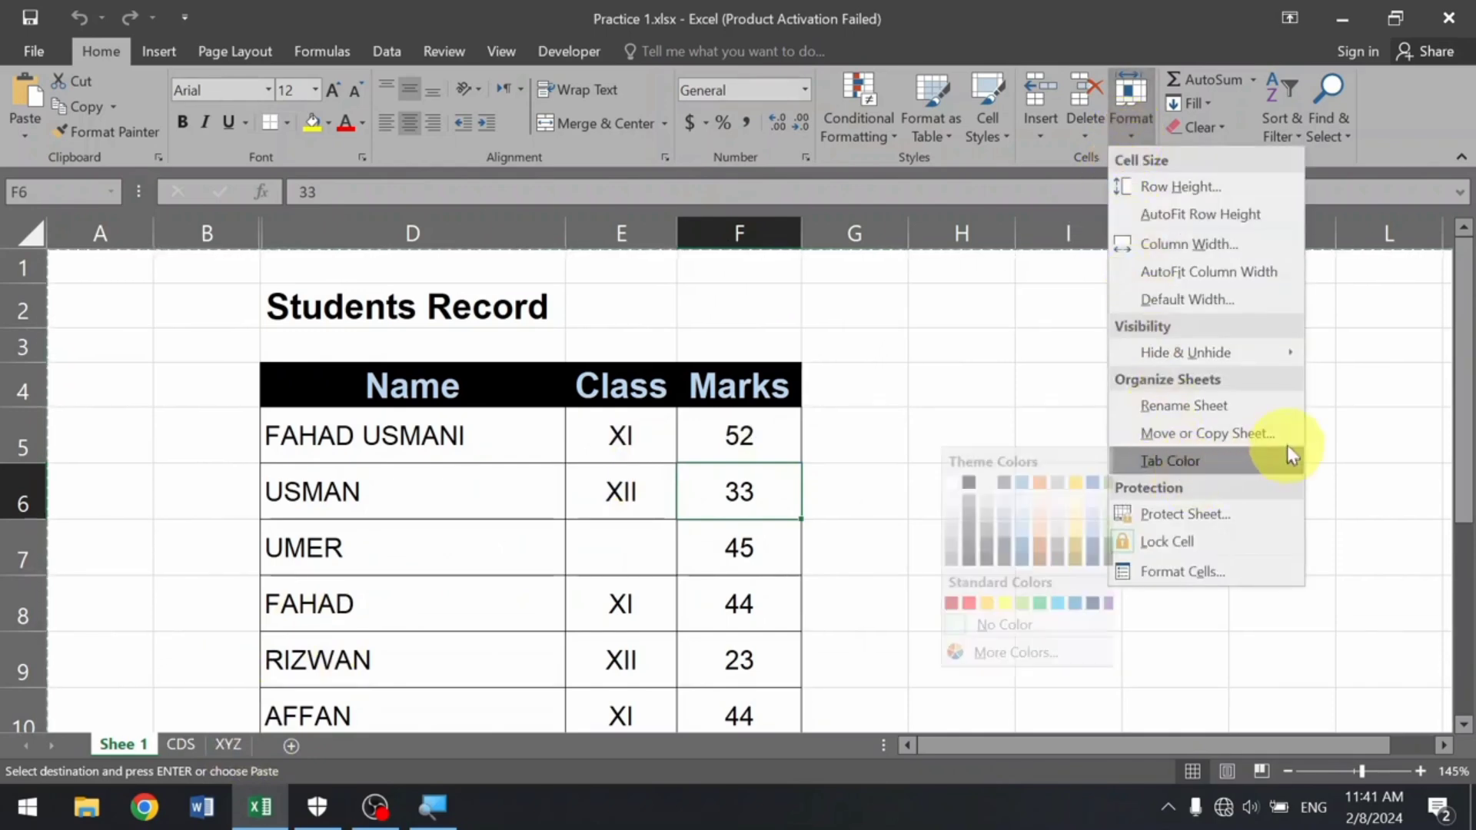
click(1197, 436)
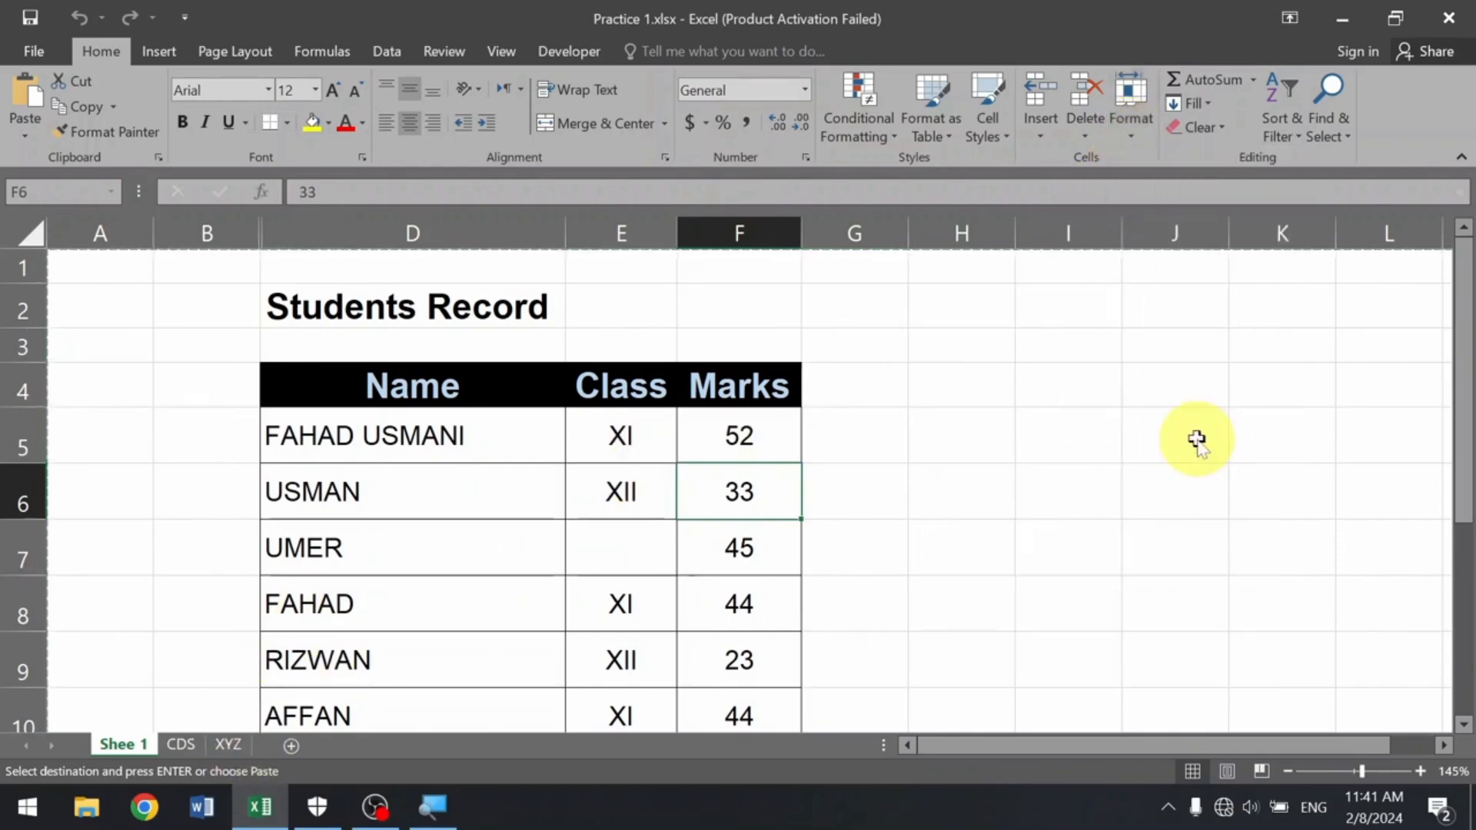
drag(467, 267, 574, 254)
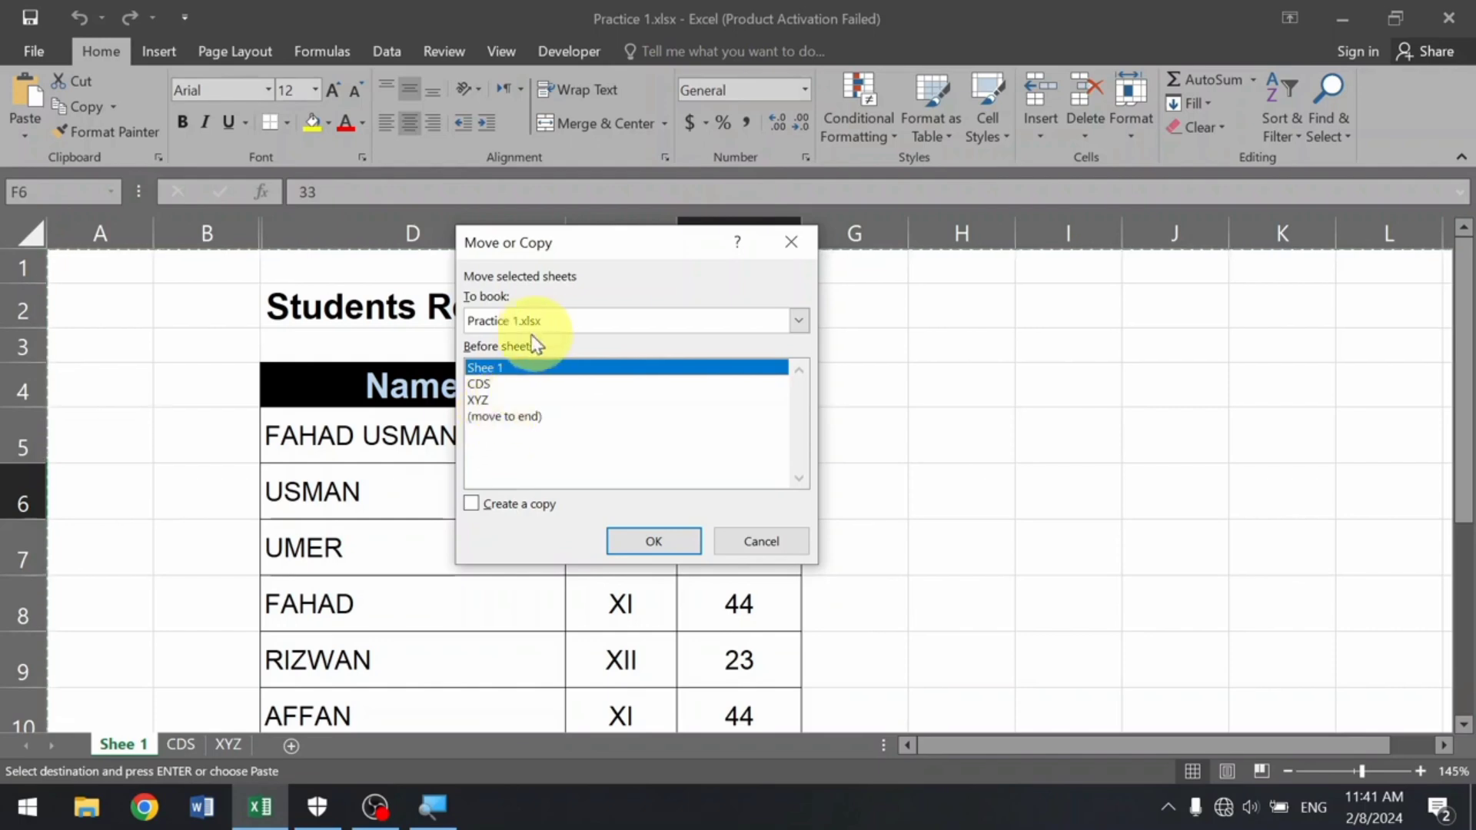
click(740, 324)
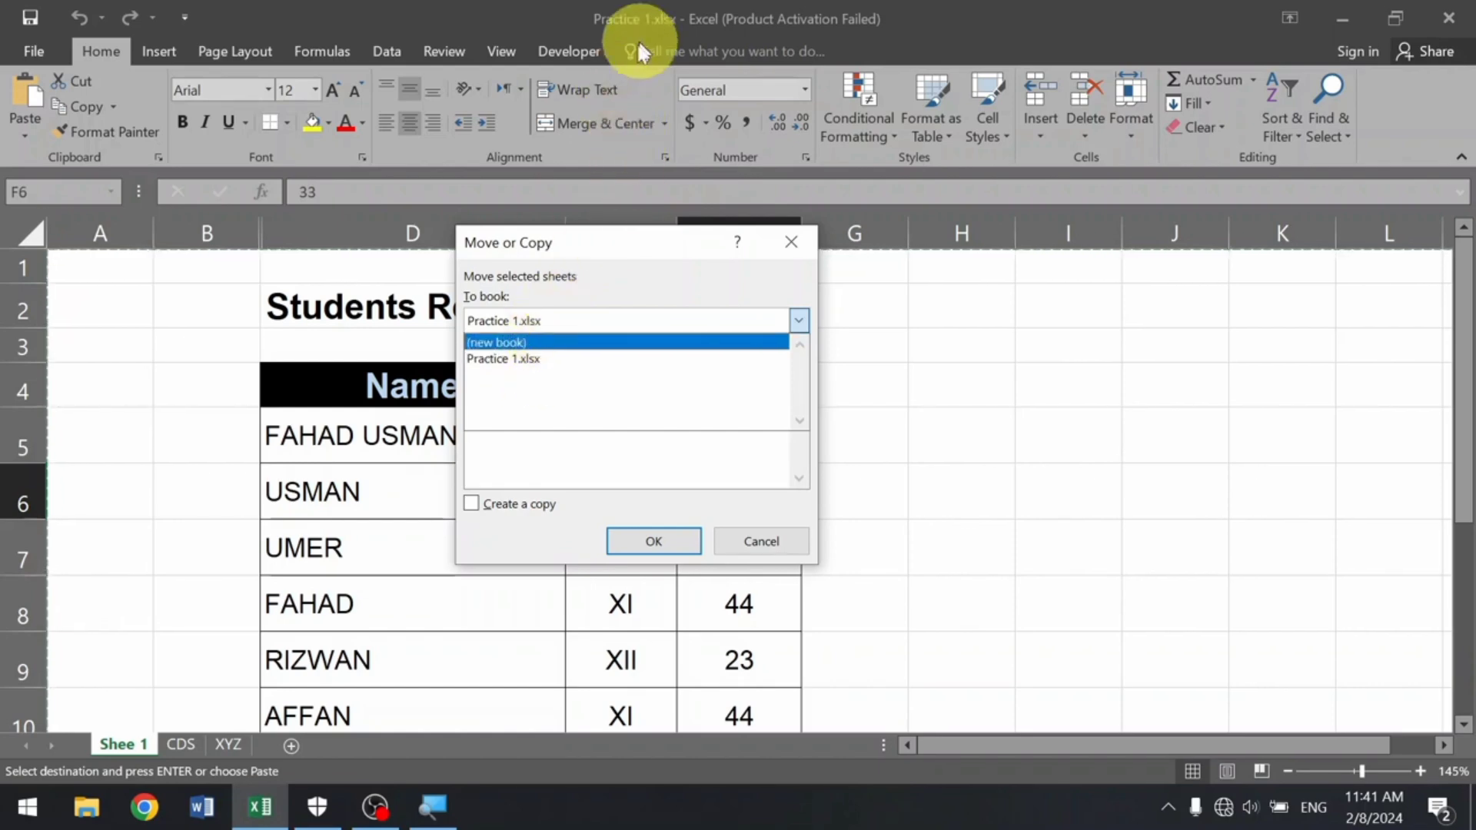
click(762, 315)
click(701, 320)
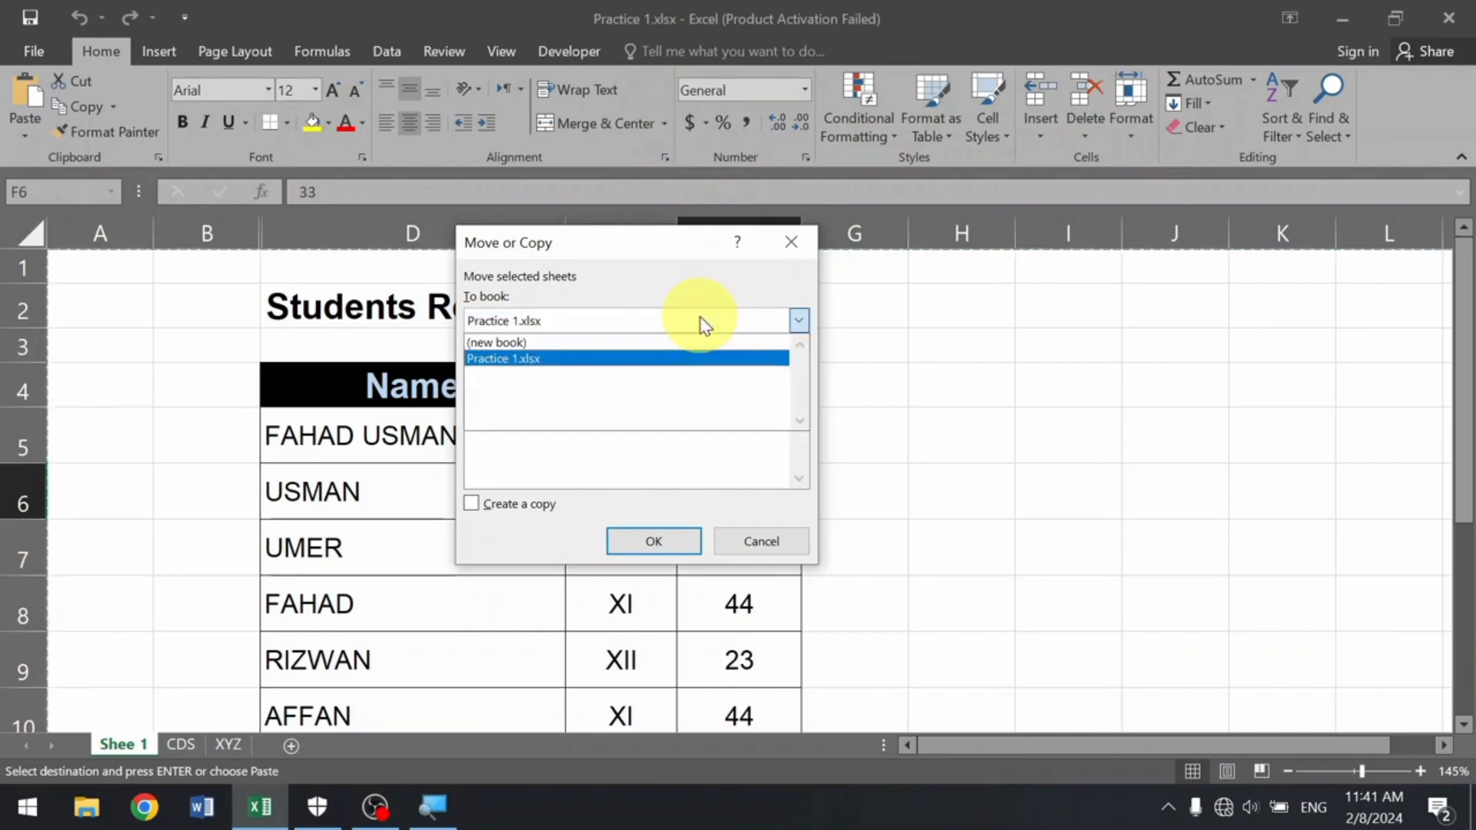
click(564, 360)
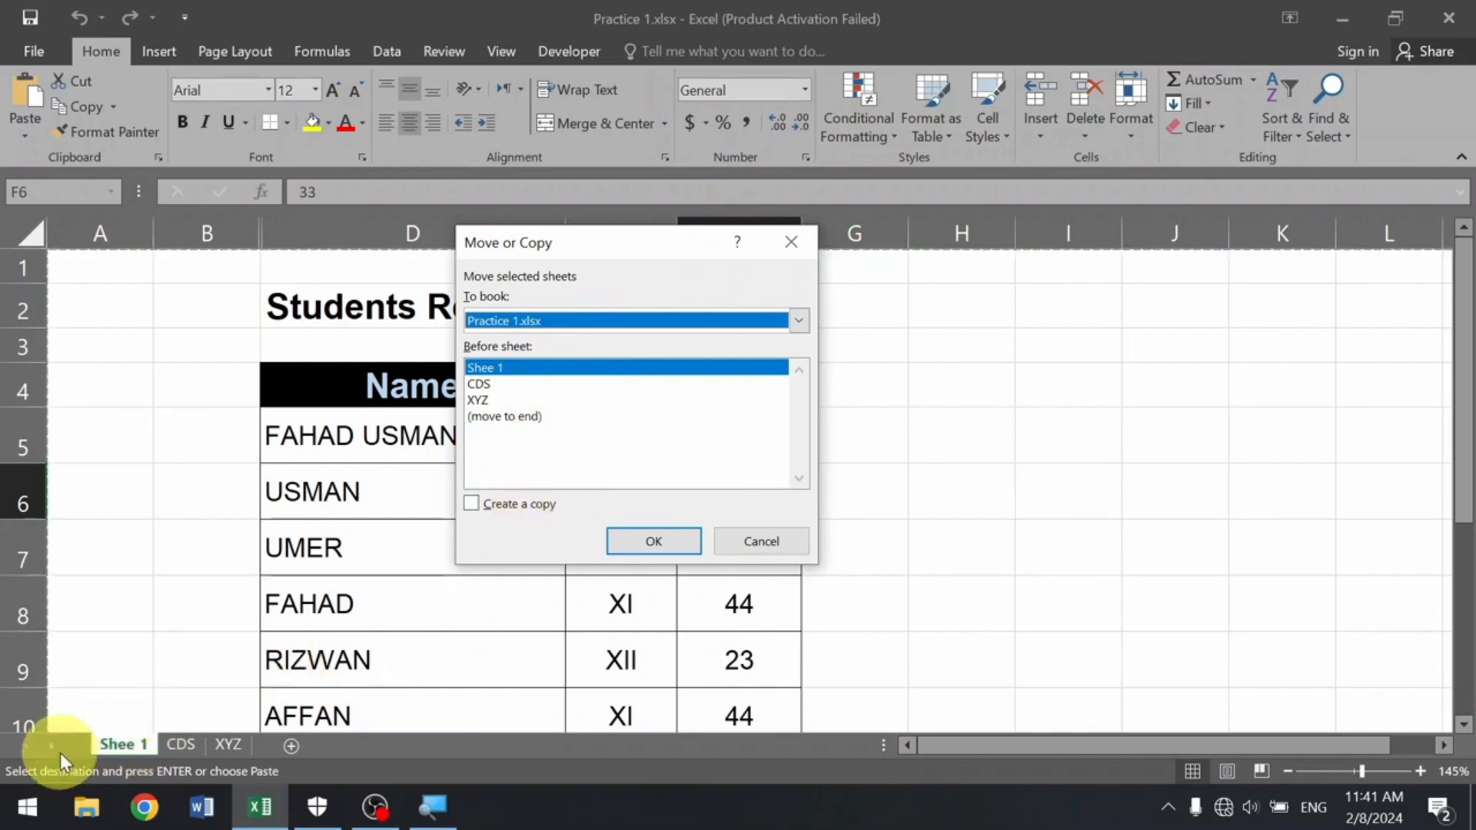
Create a copy of Shee 1 and place it at the end of the workbook's sheets.
click(516, 513)
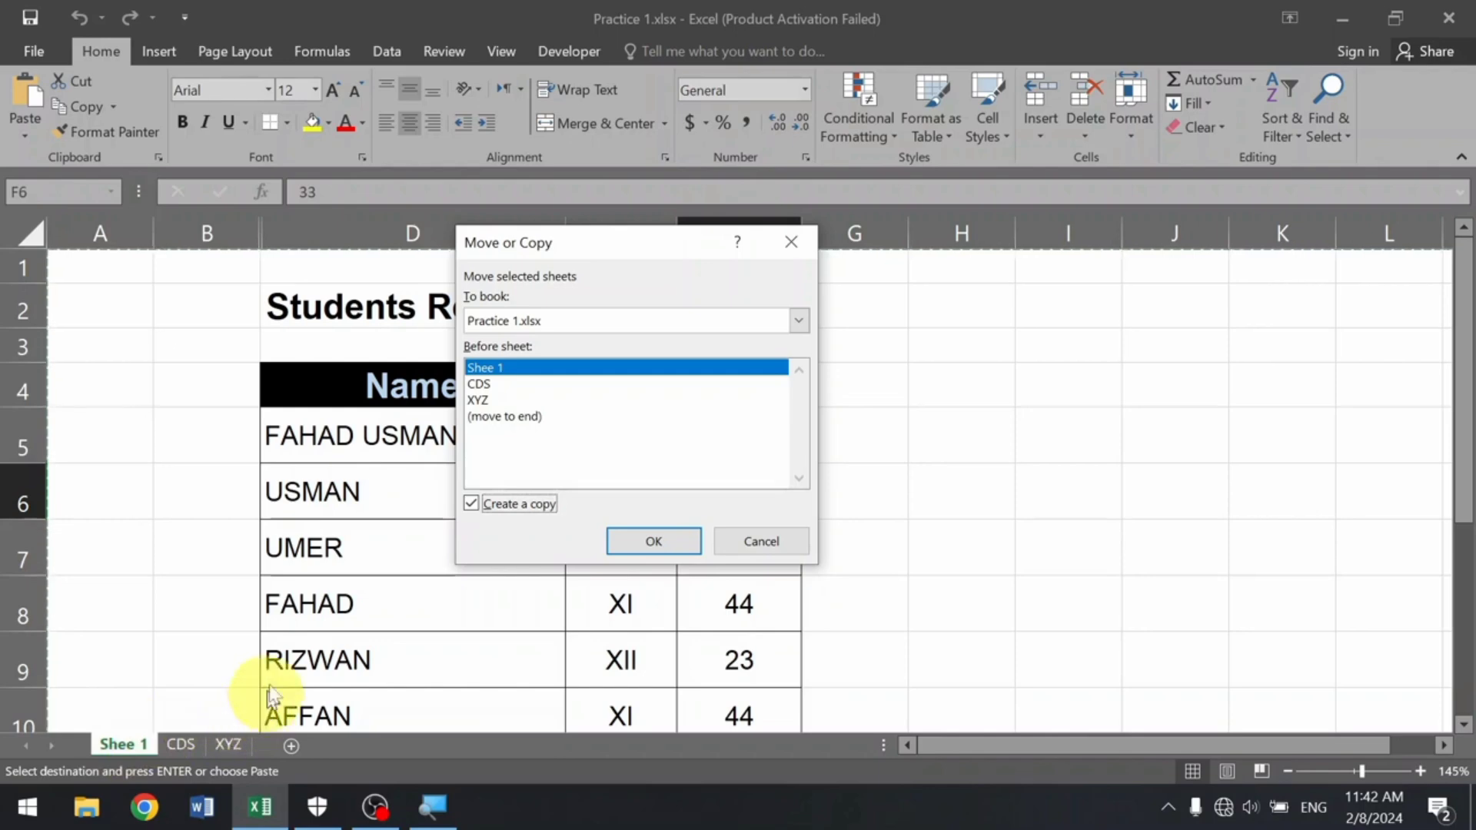
click(518, 373)
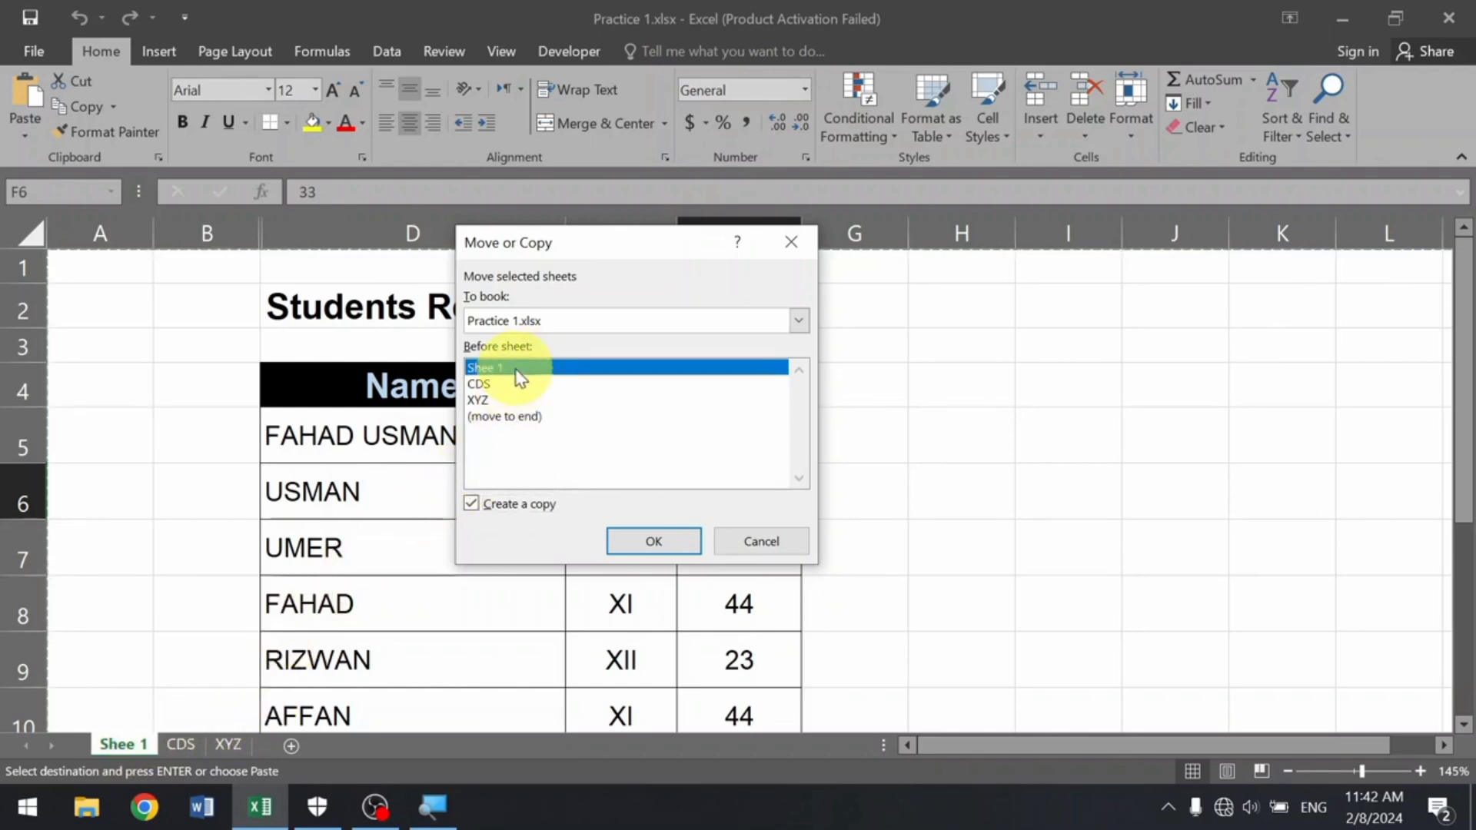
click(509, 386)
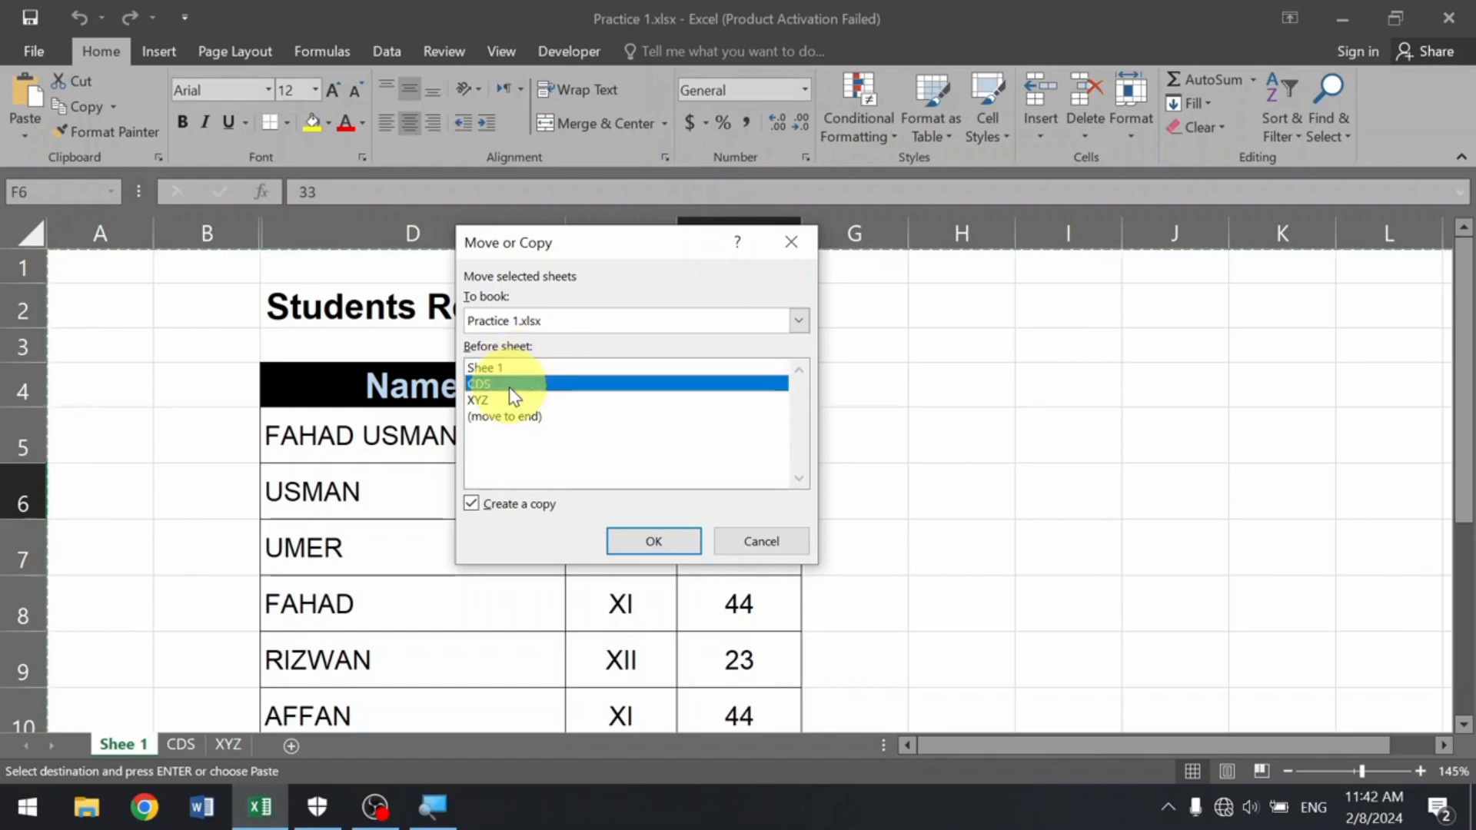
click(507, 401)
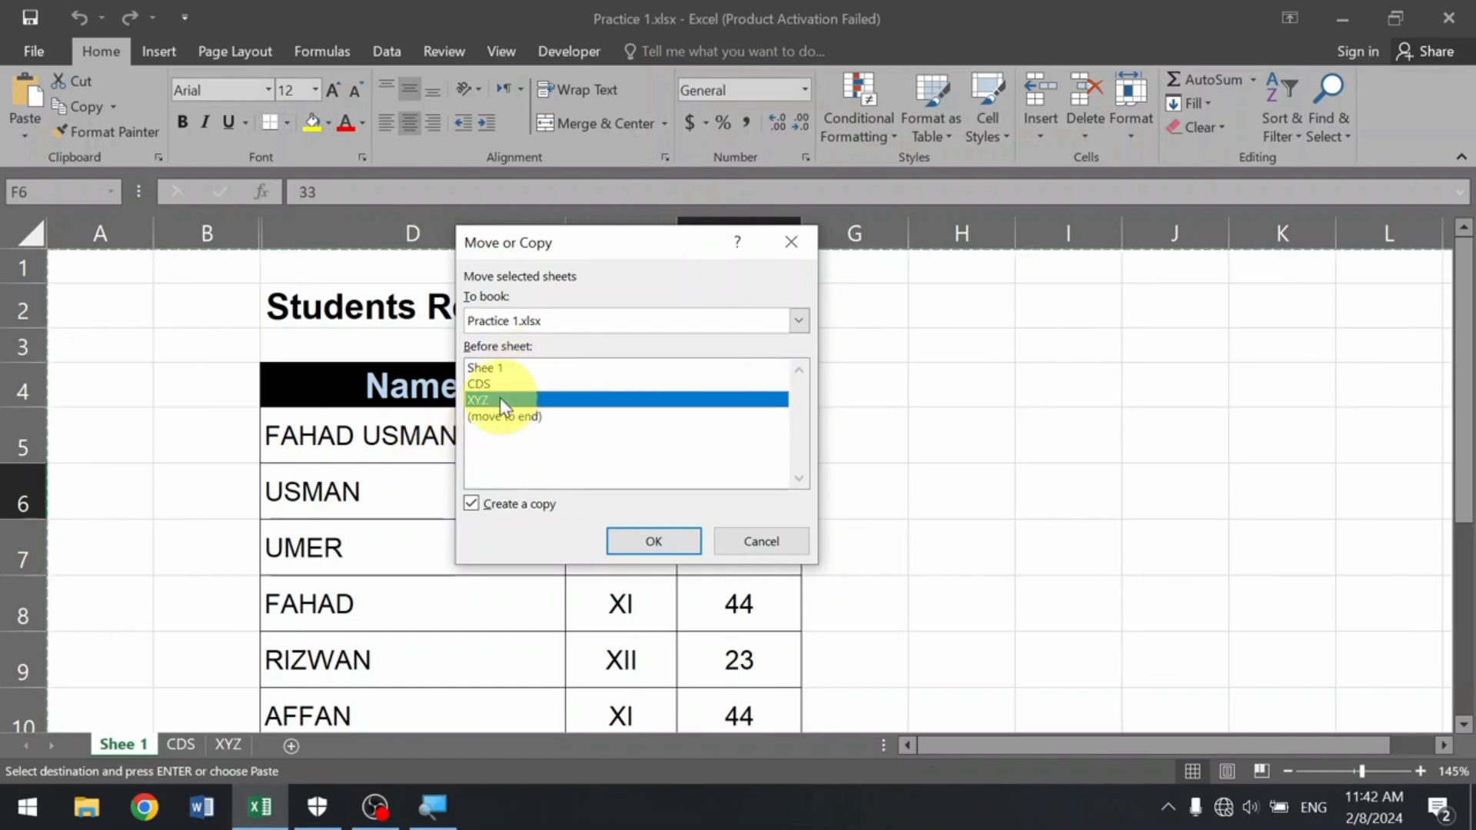
click(522, 419)
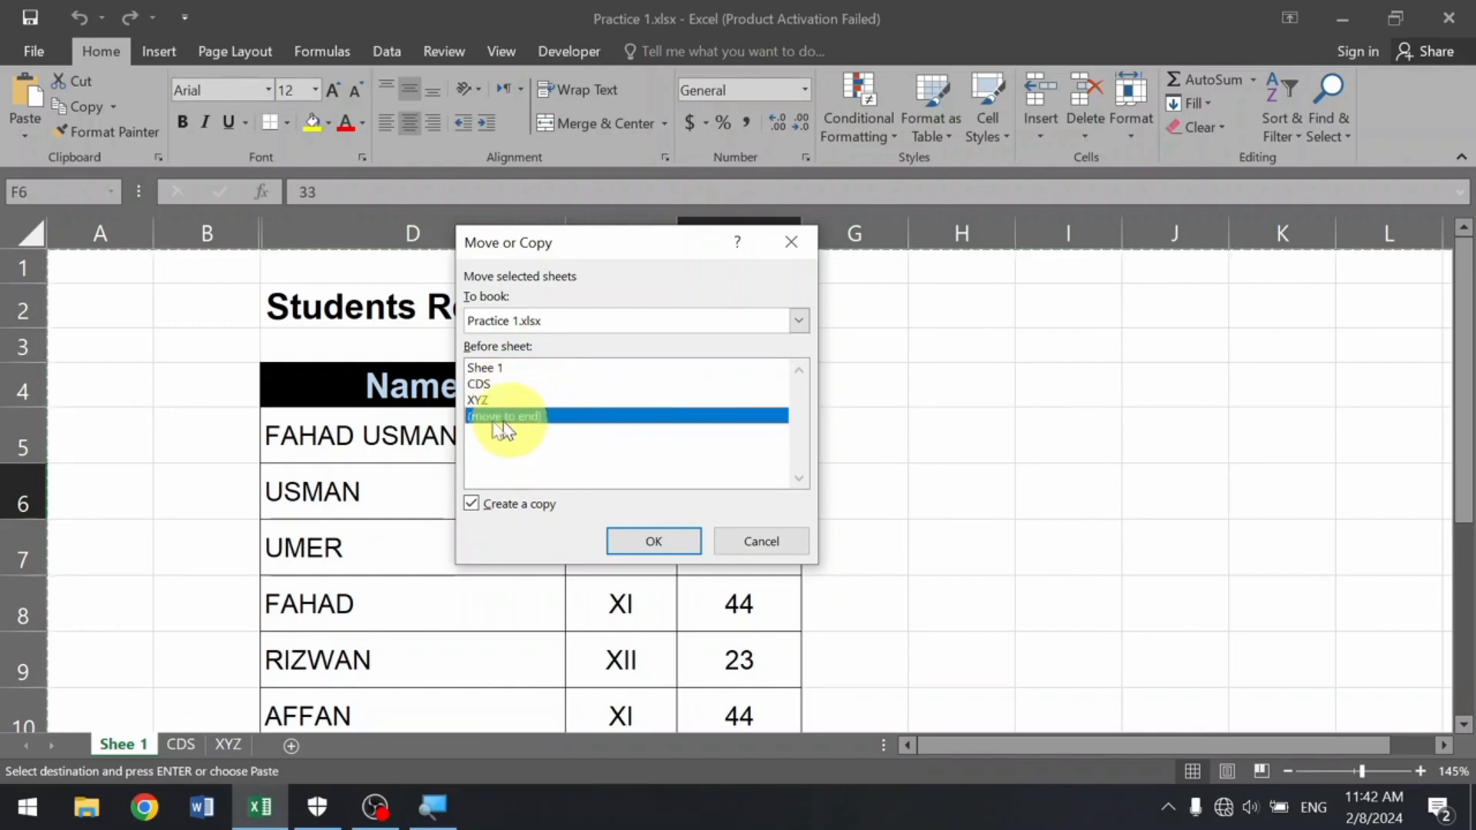
click(645, 538)
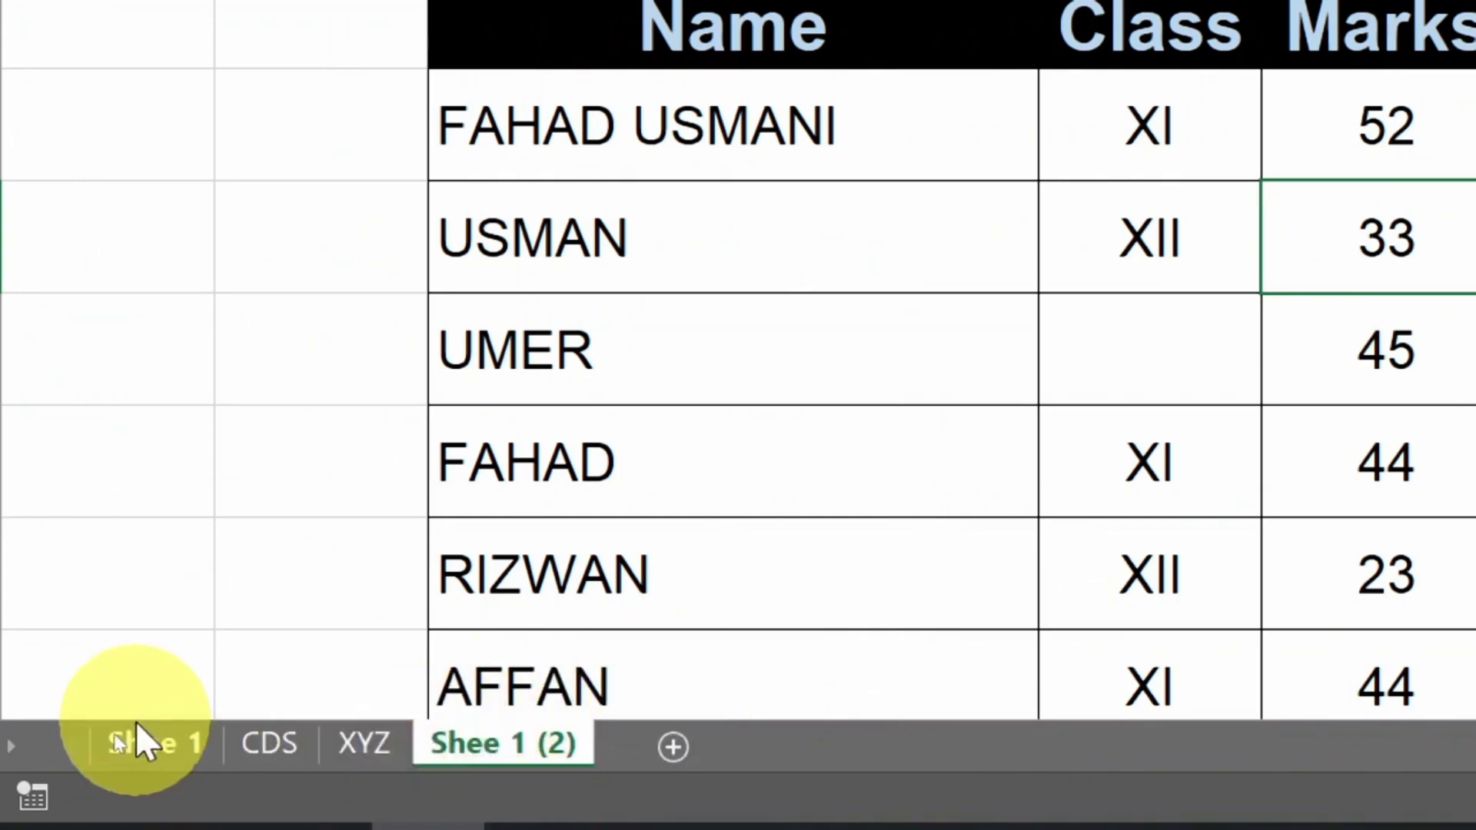
Compare Shee 1 with its copy, and permanently delete the duplicate worksheet Shee 1 (2).
click(150, 744)
click(551, 730)
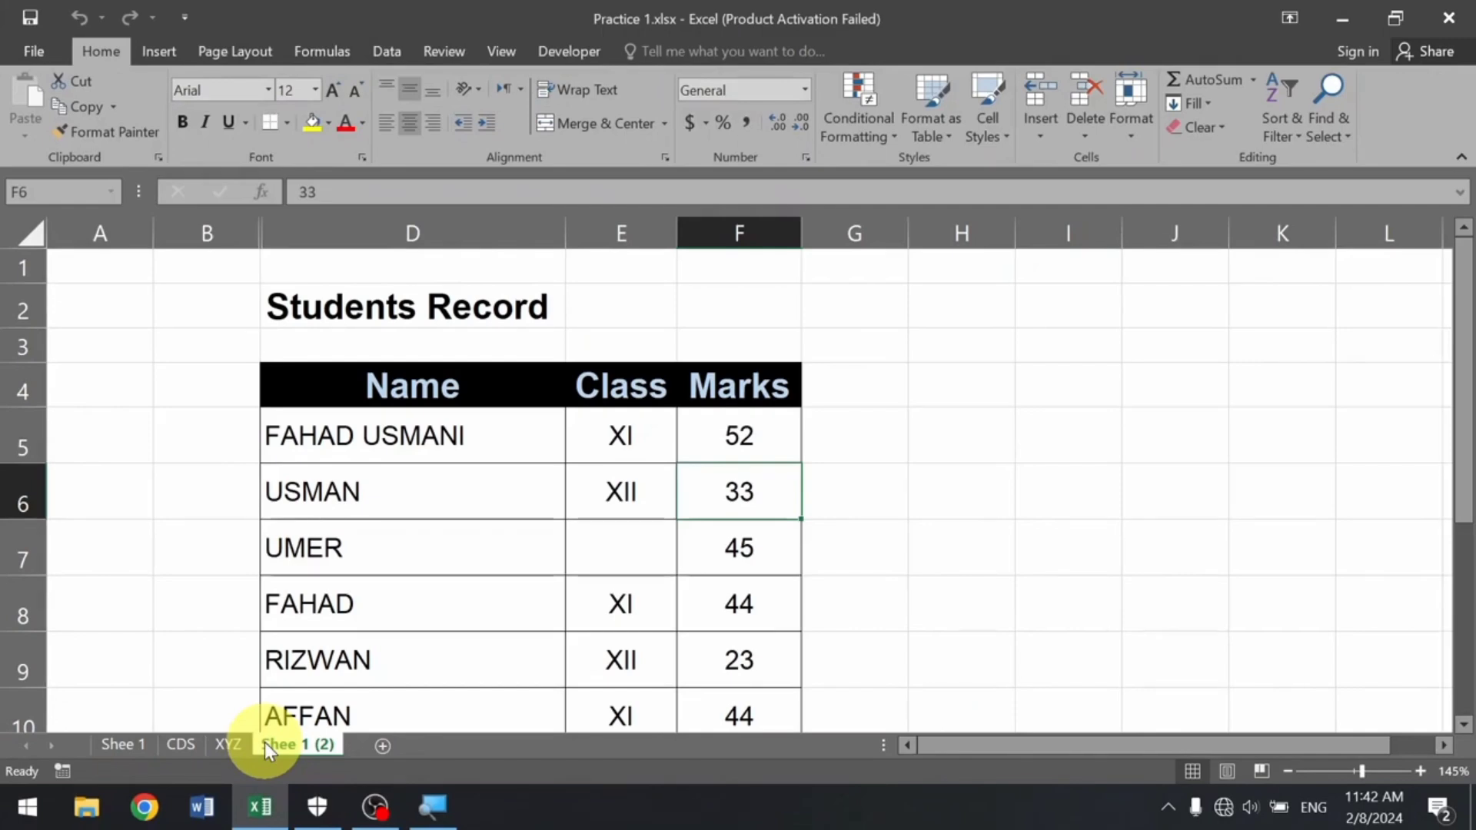
right_click(269, 743)
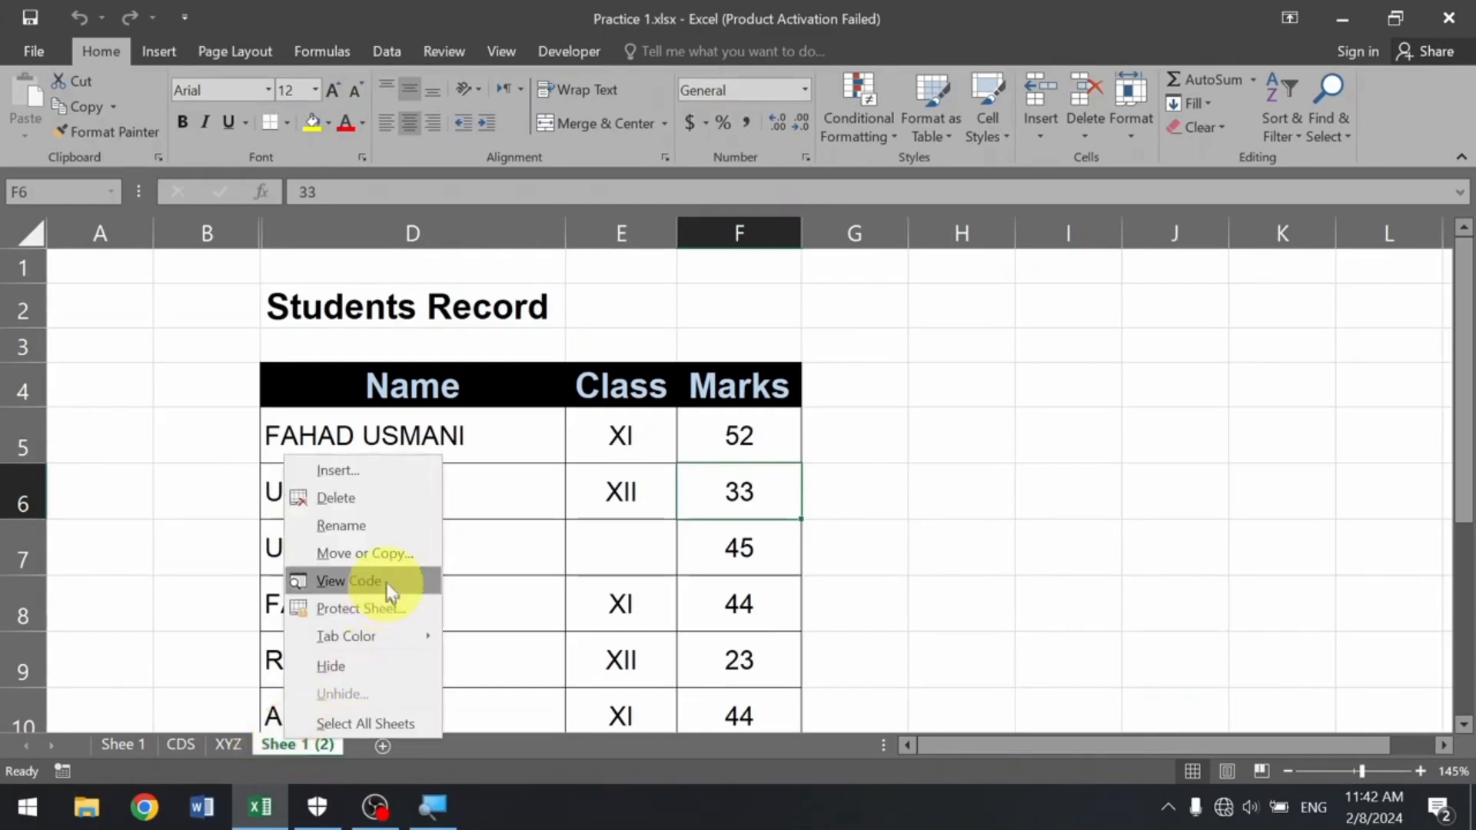
click(393, 505)
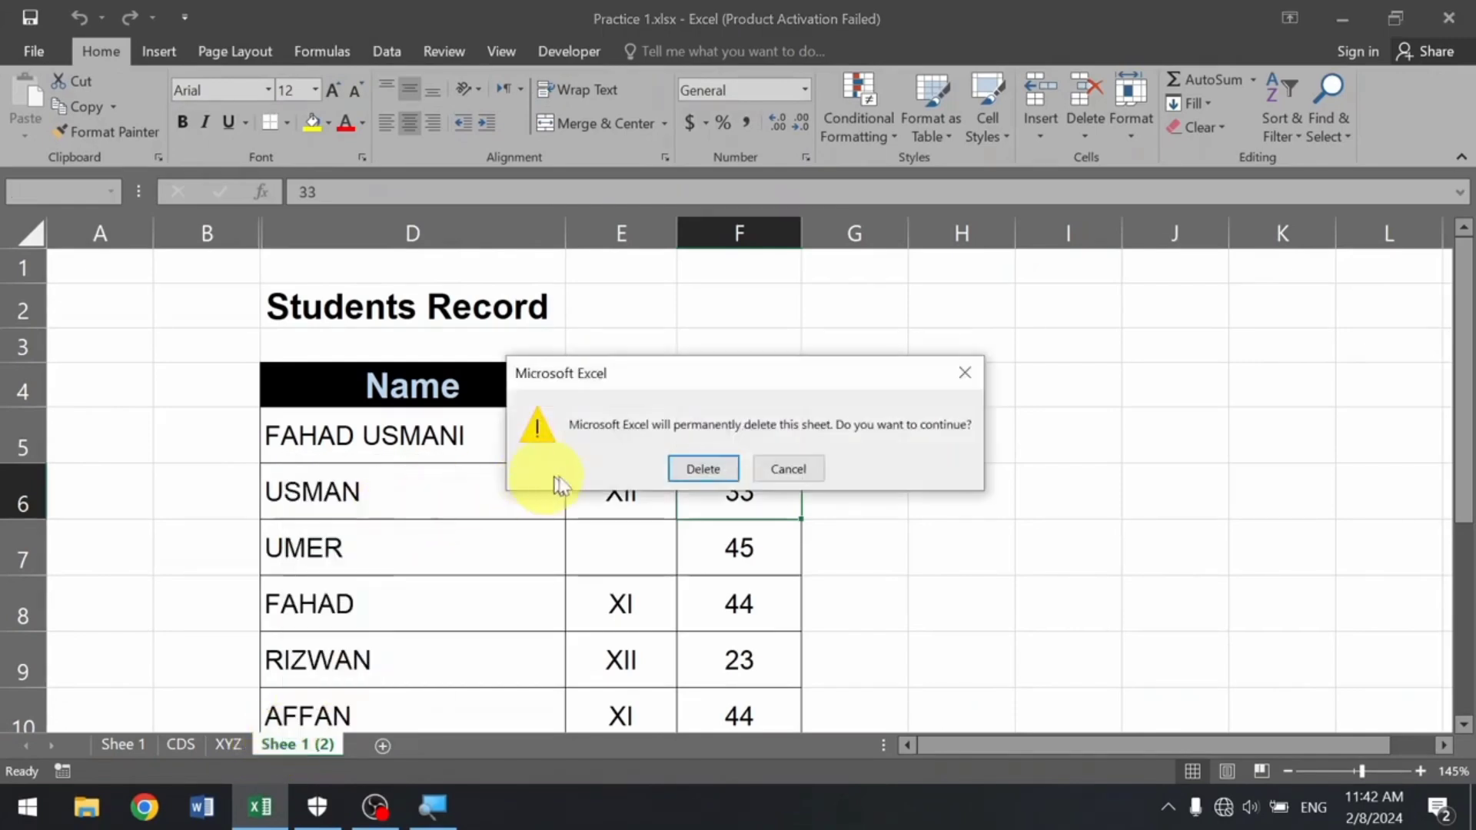
click(679, 470)
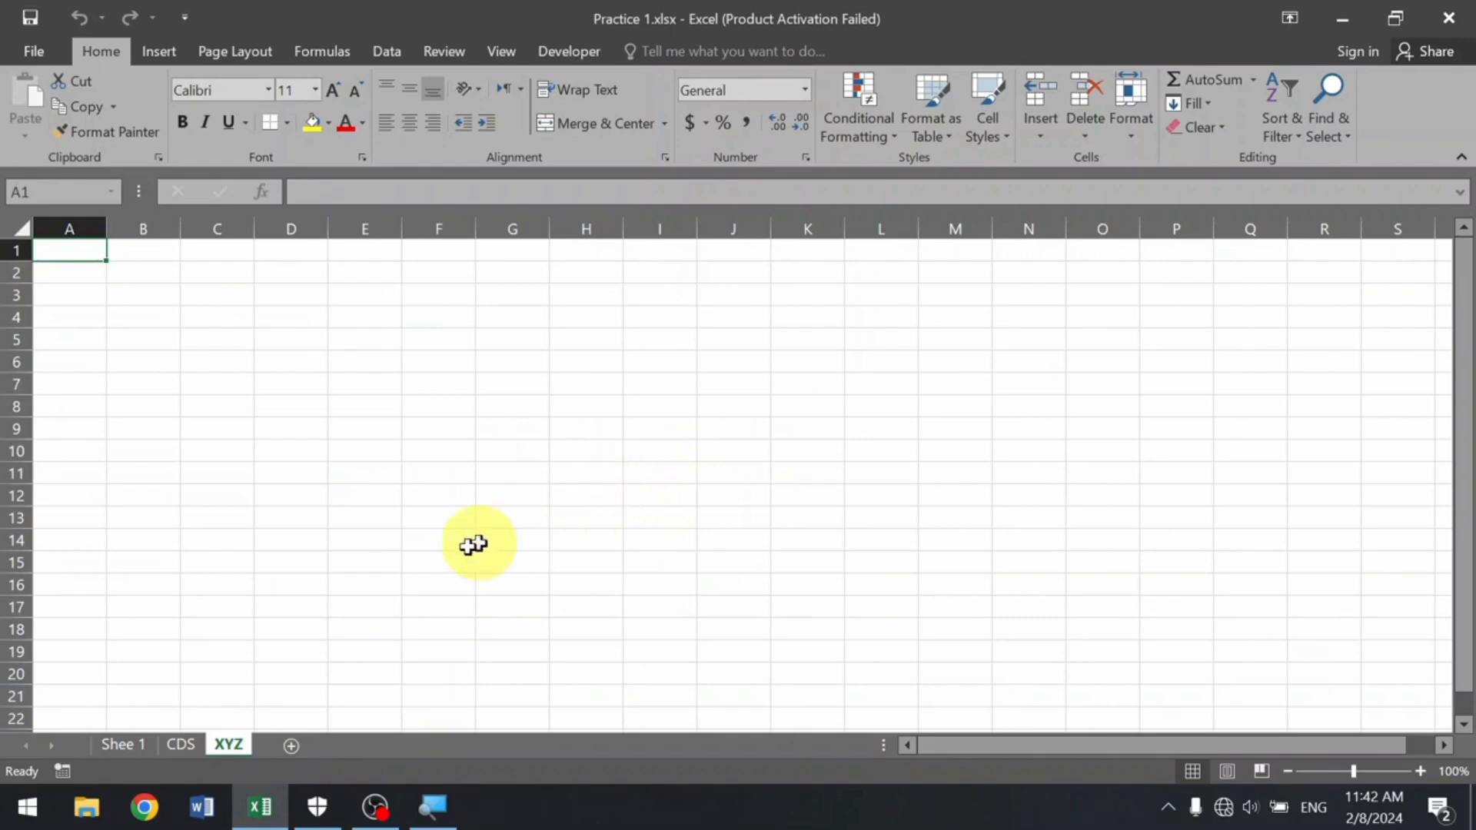
Return to the Shee 1 worksheet, look over its student table and select cell E3.
click(119, 744)
scroll(175, 438, down, 3)
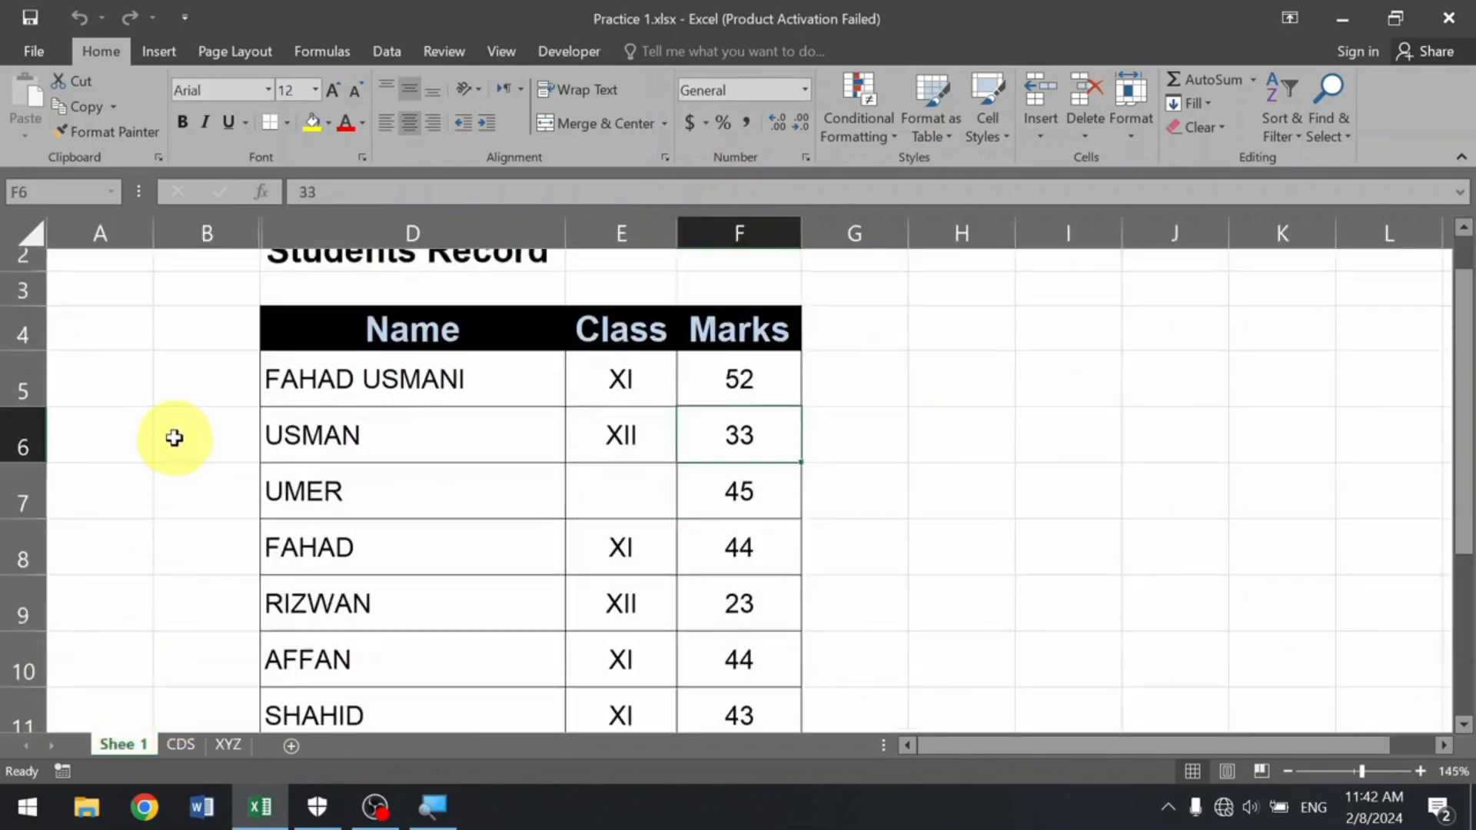
scroll(244, 448, up, 3)
key(ctrl+a)
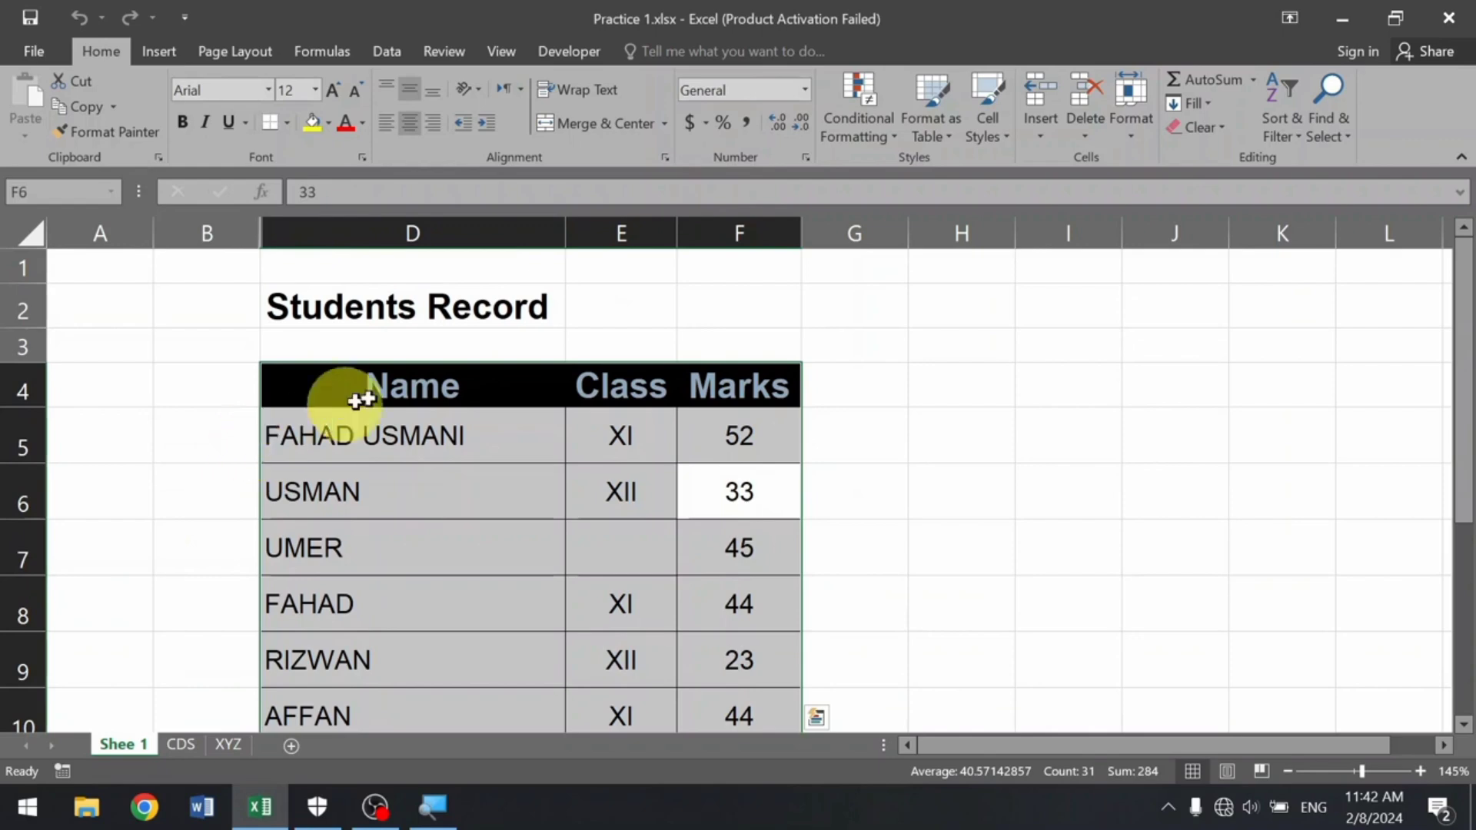
click(648, 354)
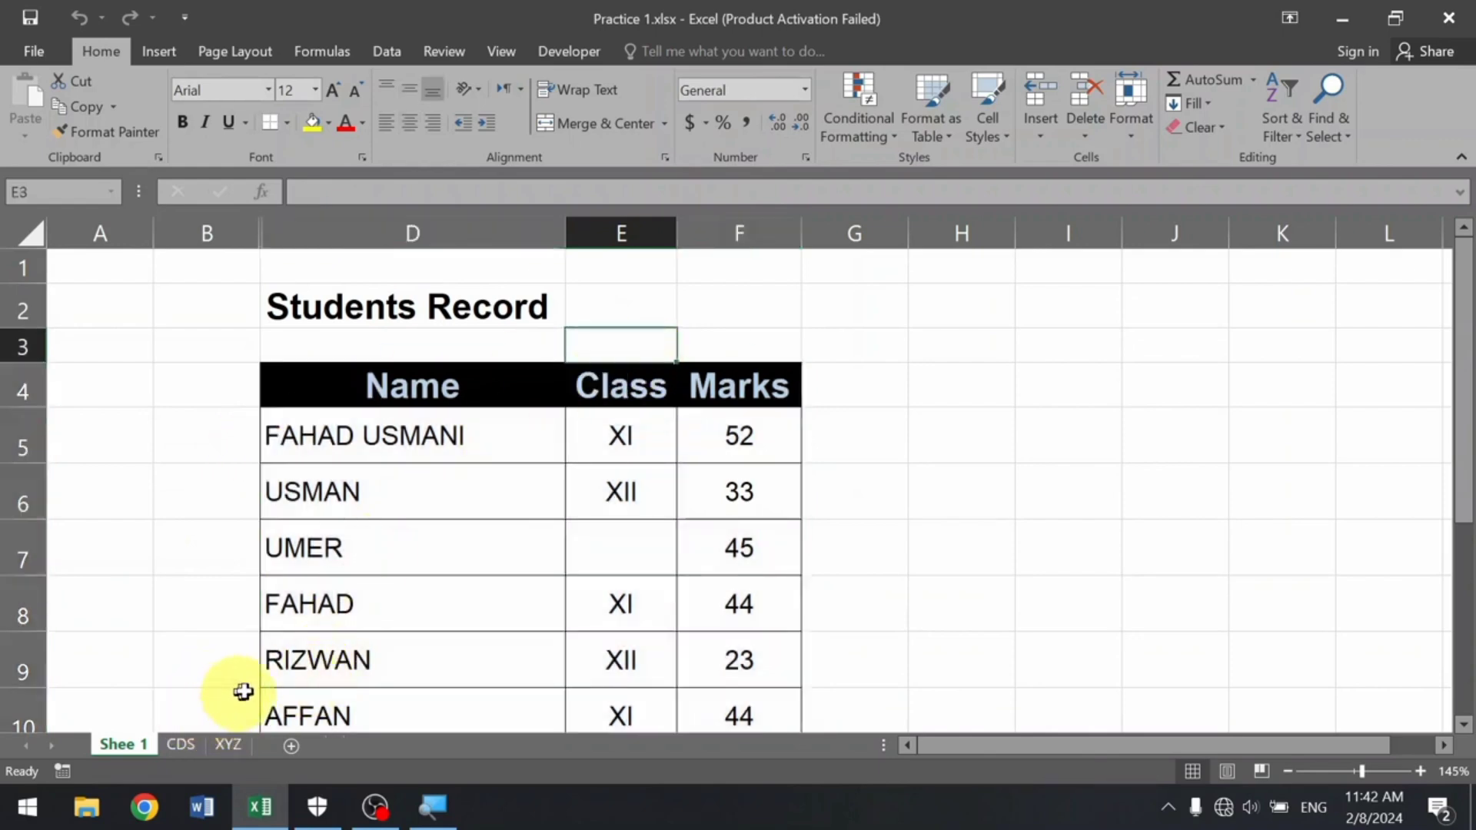
Copy the Shee 1 worksheet into a new workbook with the Move or Copy Sheet command.
click(1133, 138)
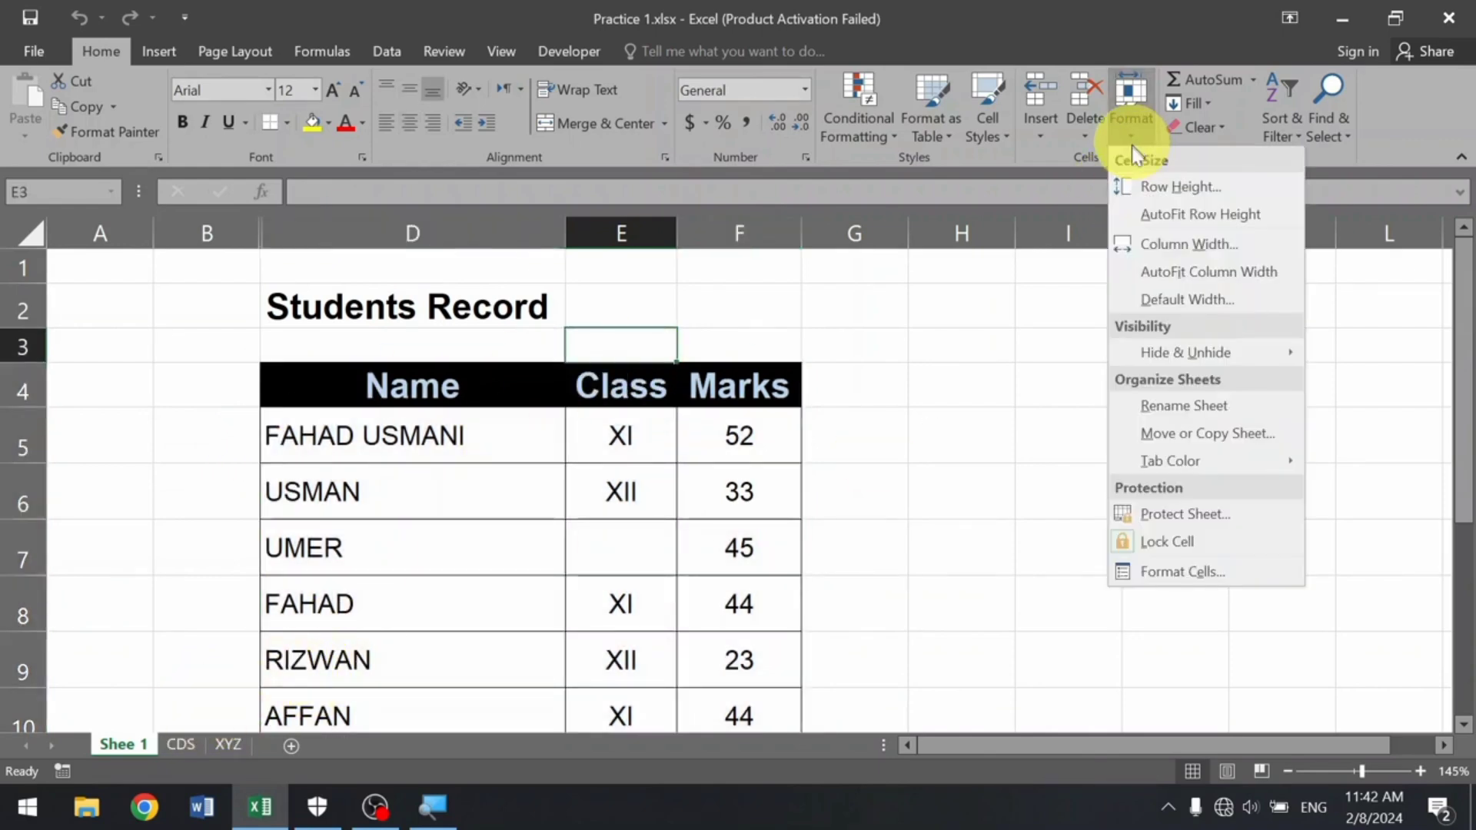
click(1191, 433)
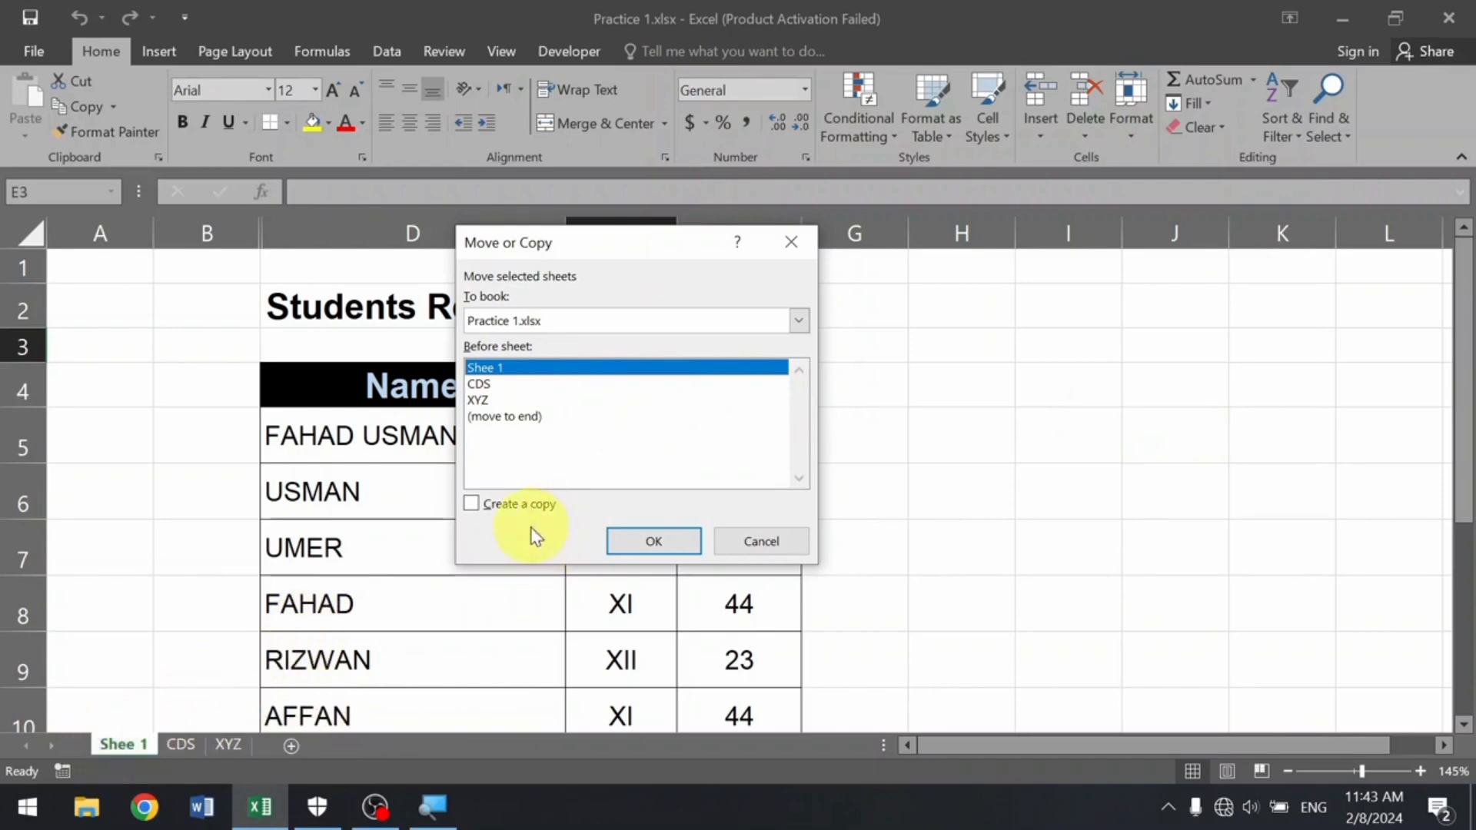
click(534, 507)
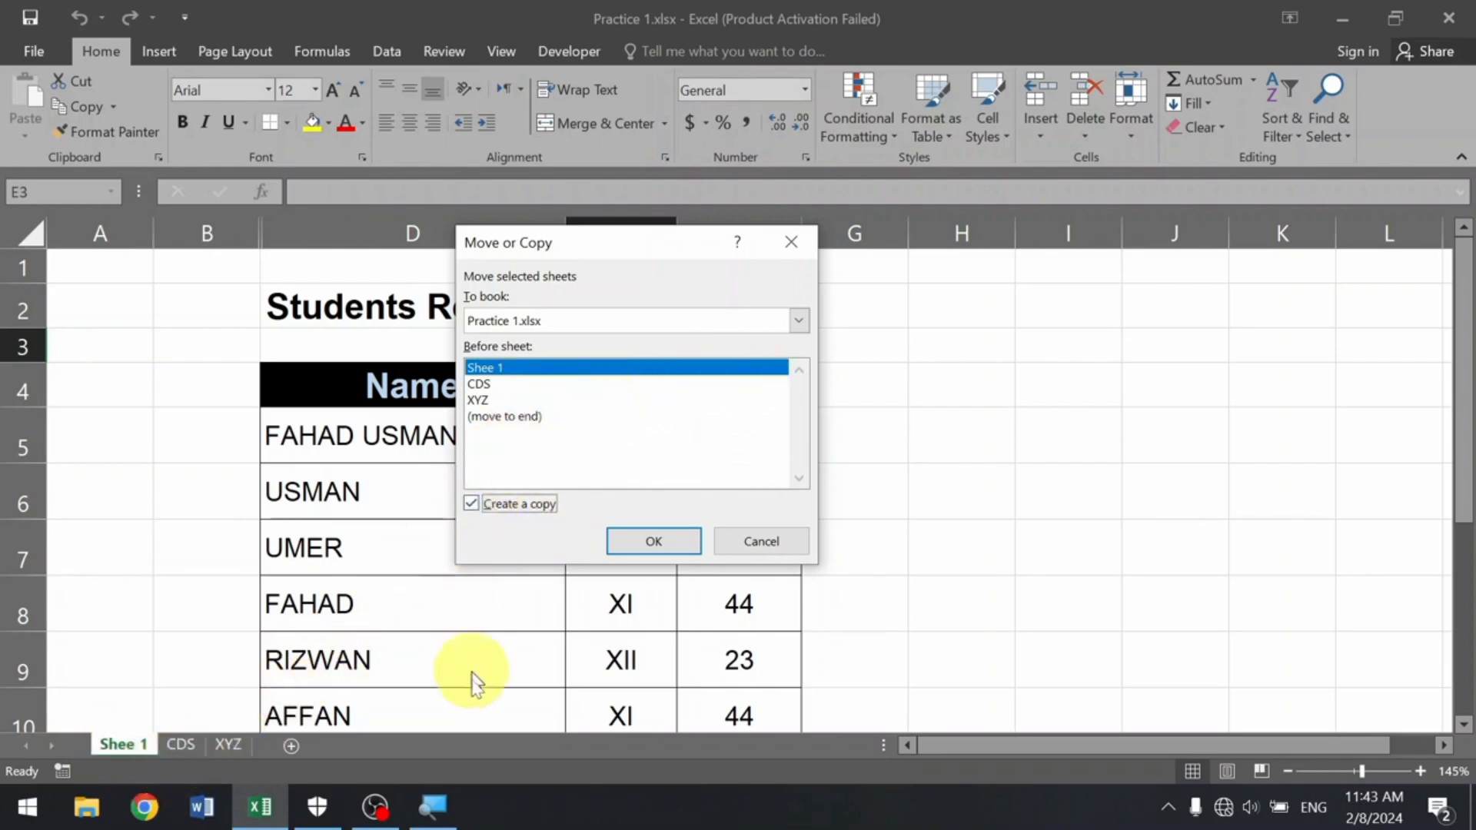
click(592, 320)
click(595, 346)
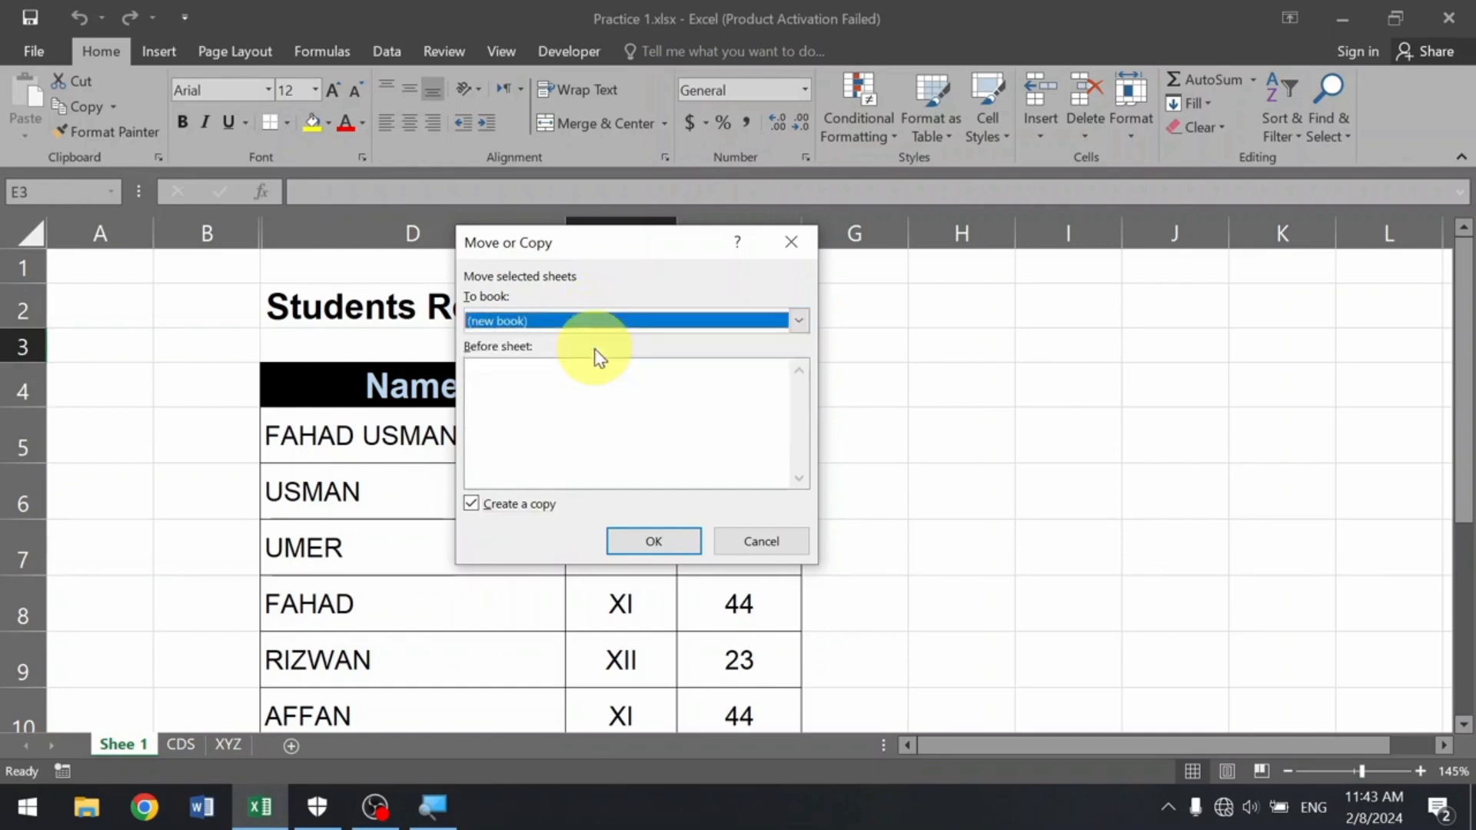
click(675, 546)
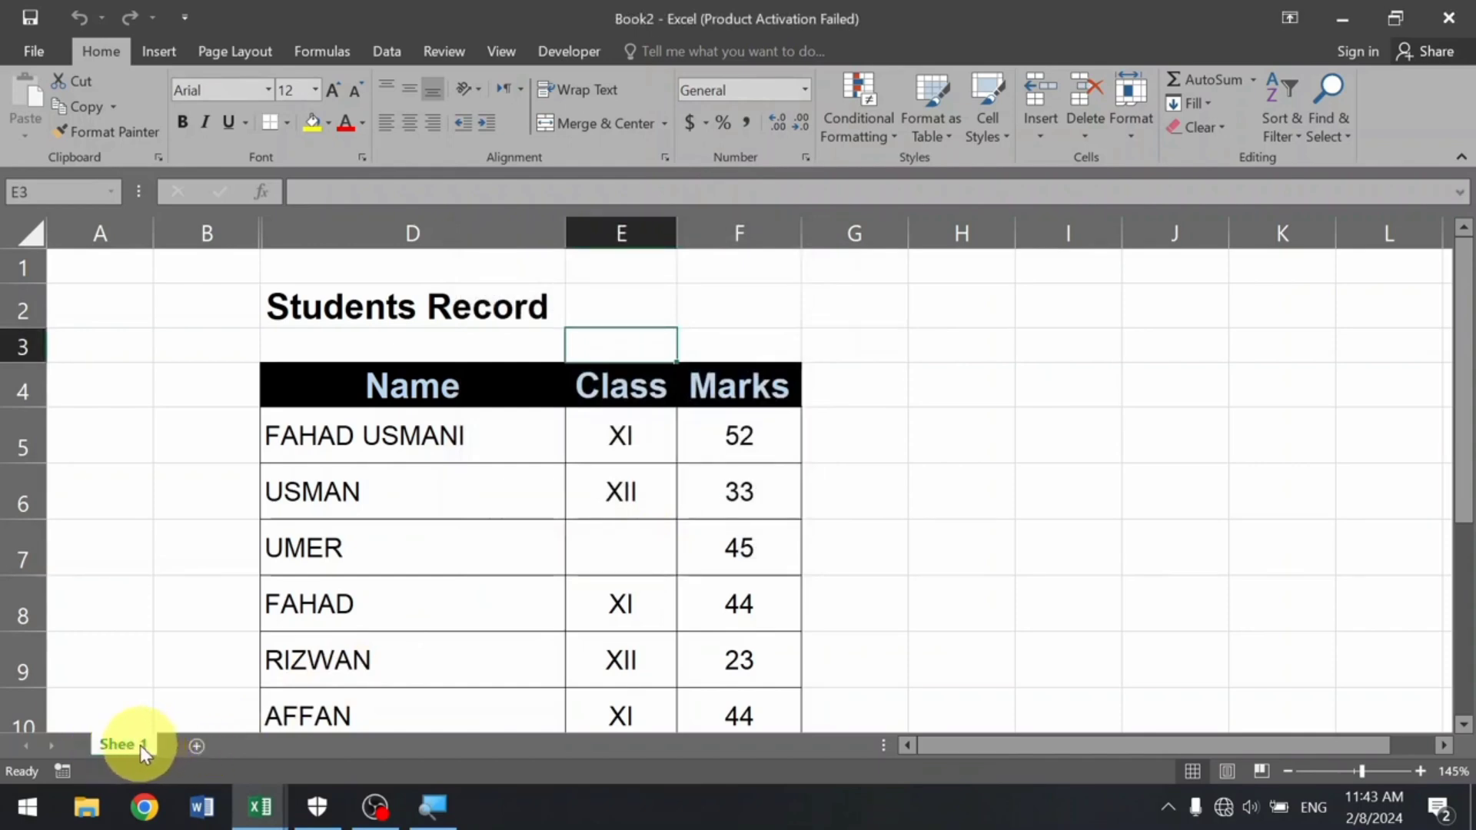
Shift the new workbook's window aside and compare its Students Record sheet with the original in Practice 1.xlsx.
drag(565, 2, 1058, 117)
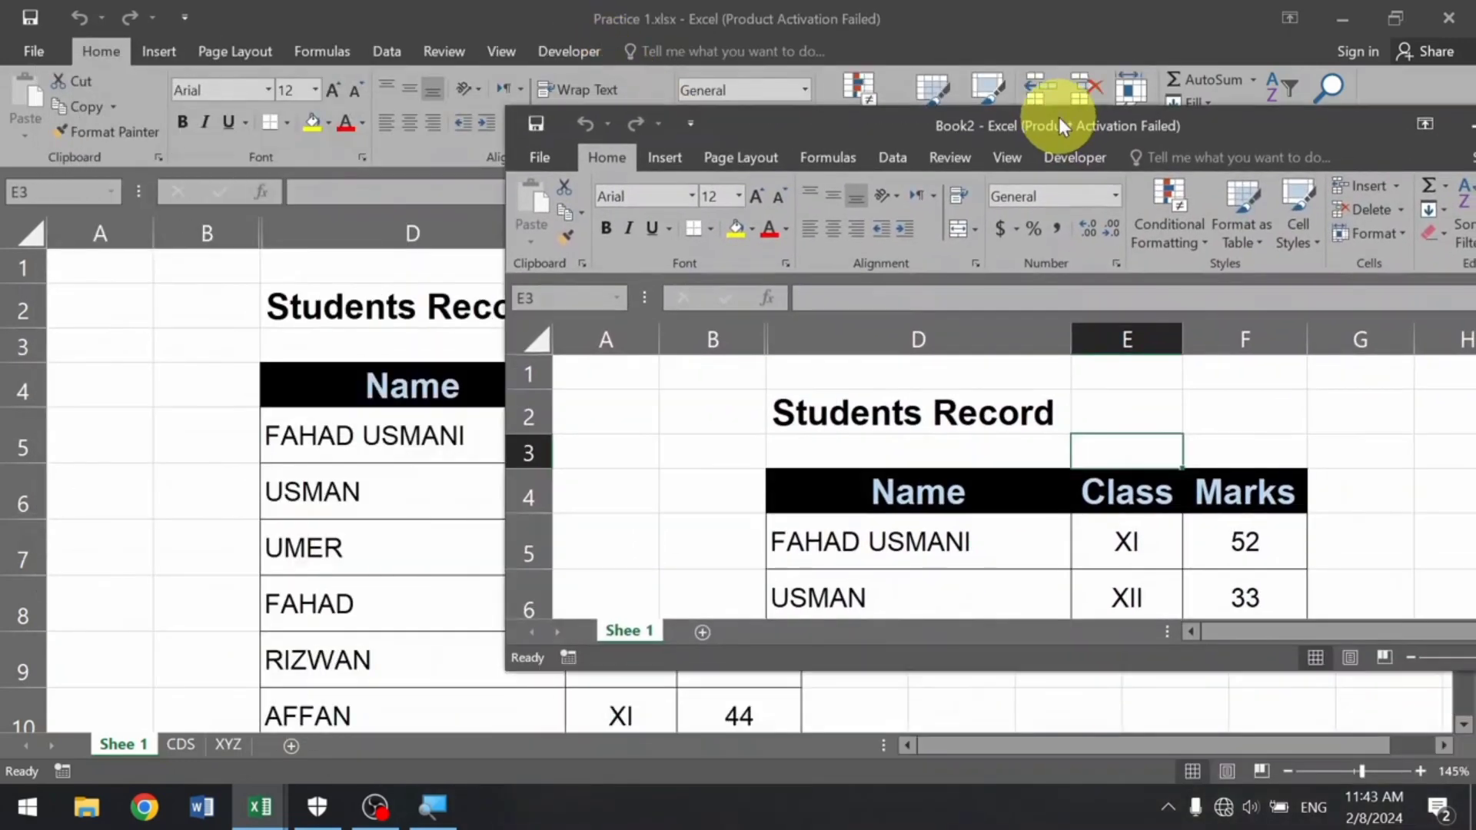
click(191, 525)
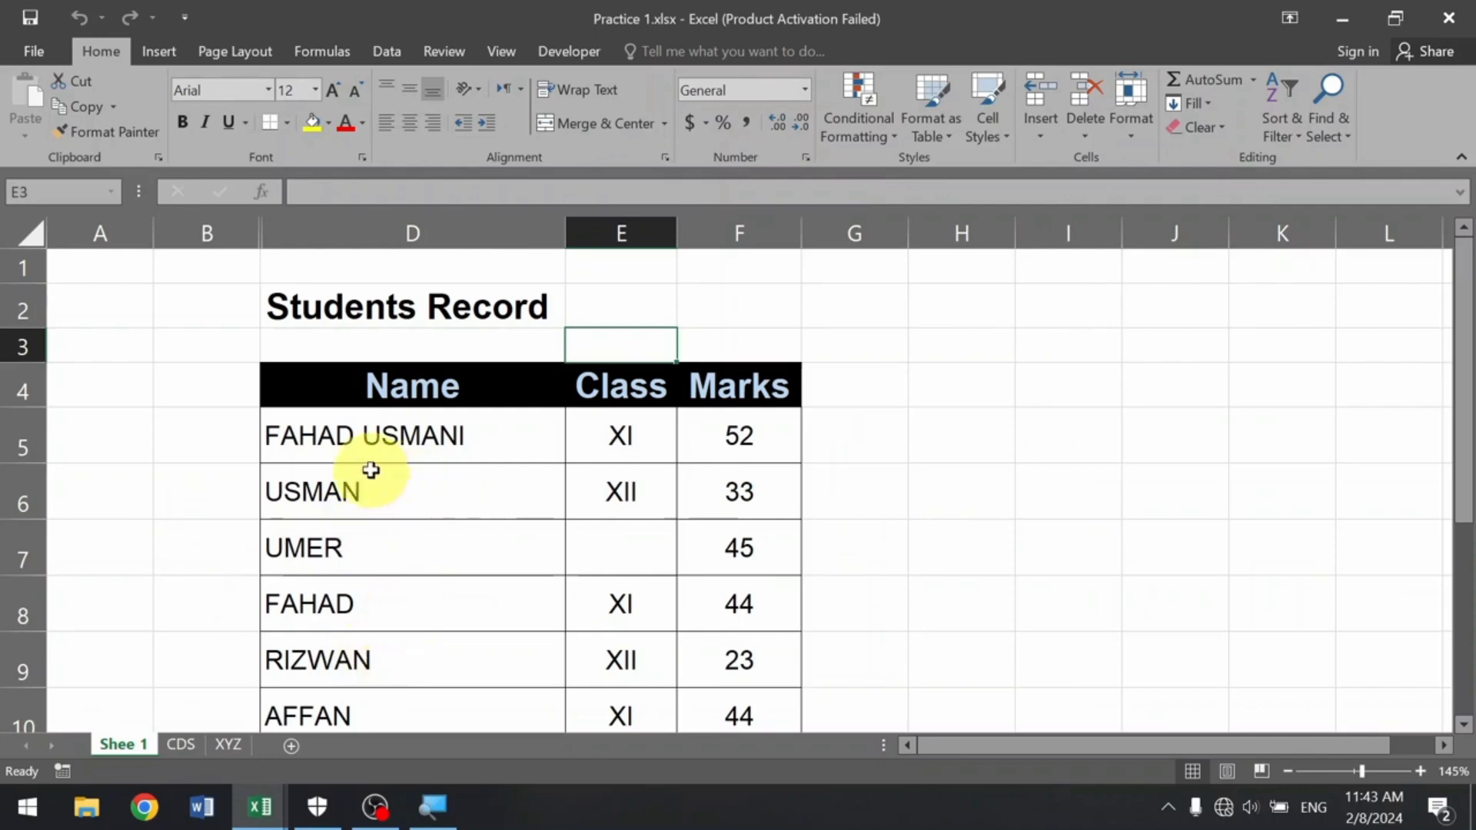
key(alt+Tab)
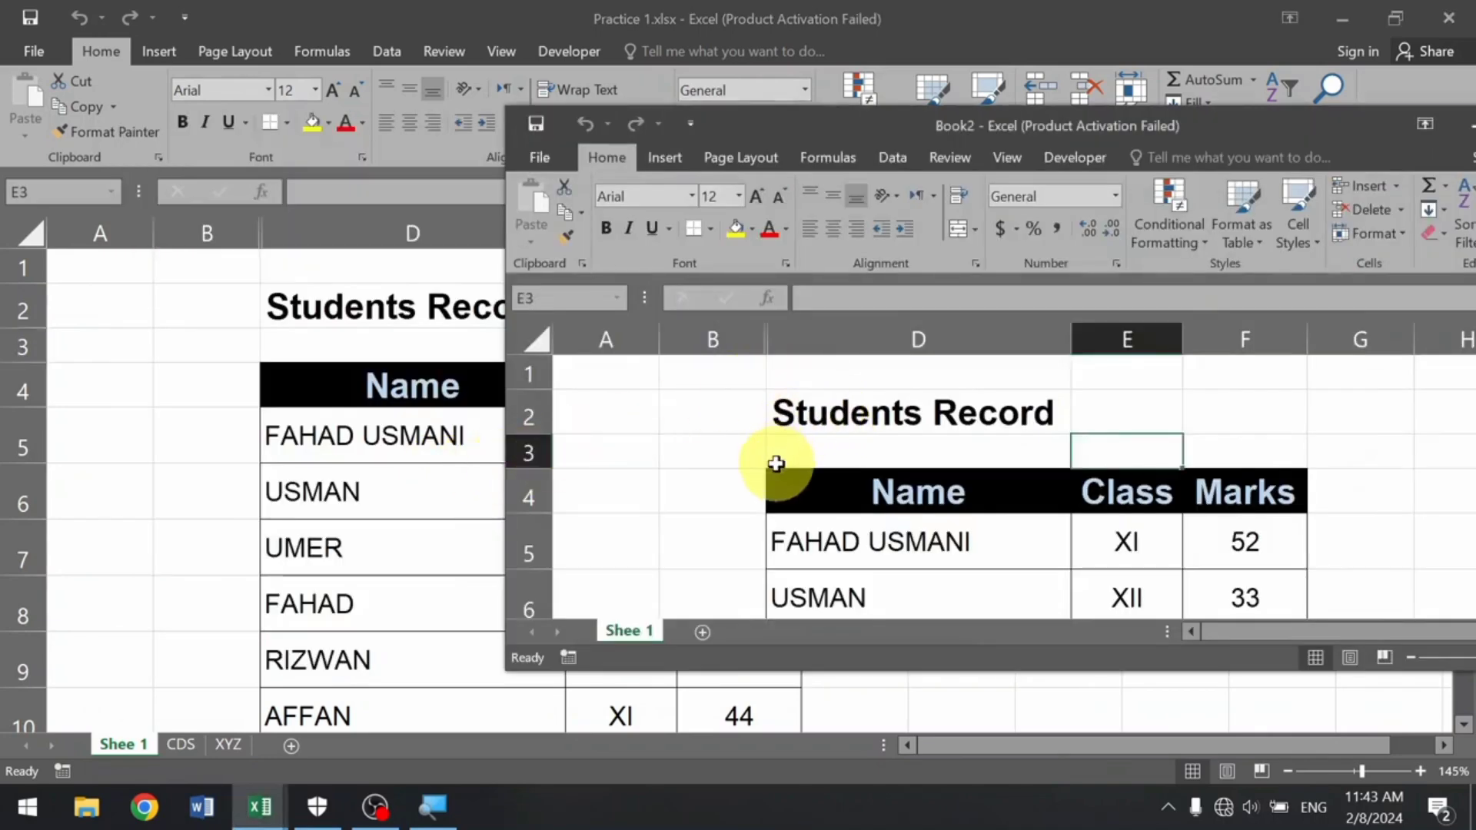
scroll(777, 484, down, 3)
scroll(774, 484, up, 3)
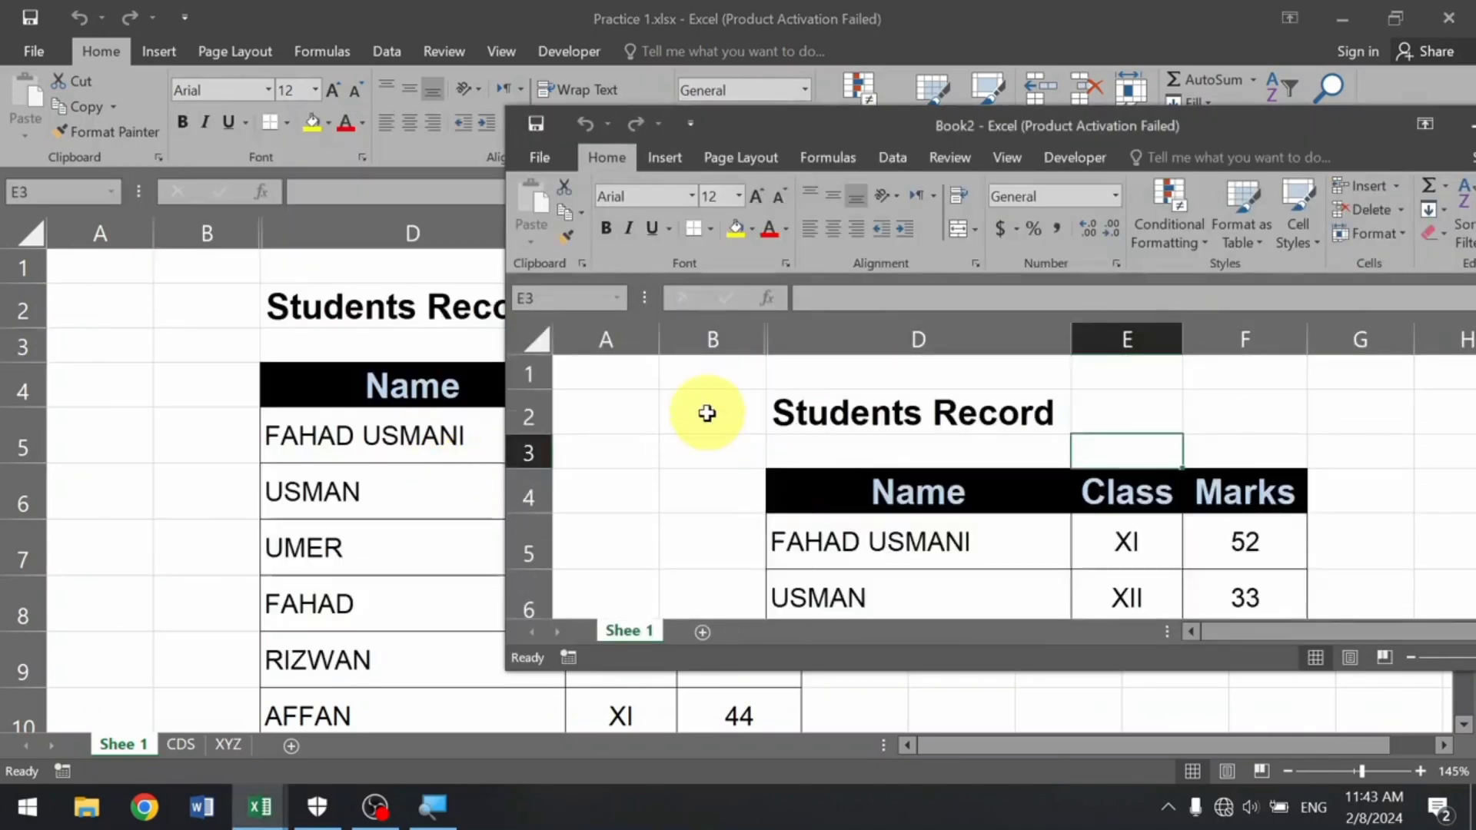
Save the new workbook to the Desktop as Book2.xlsx and close it.
key(ctrl+s)
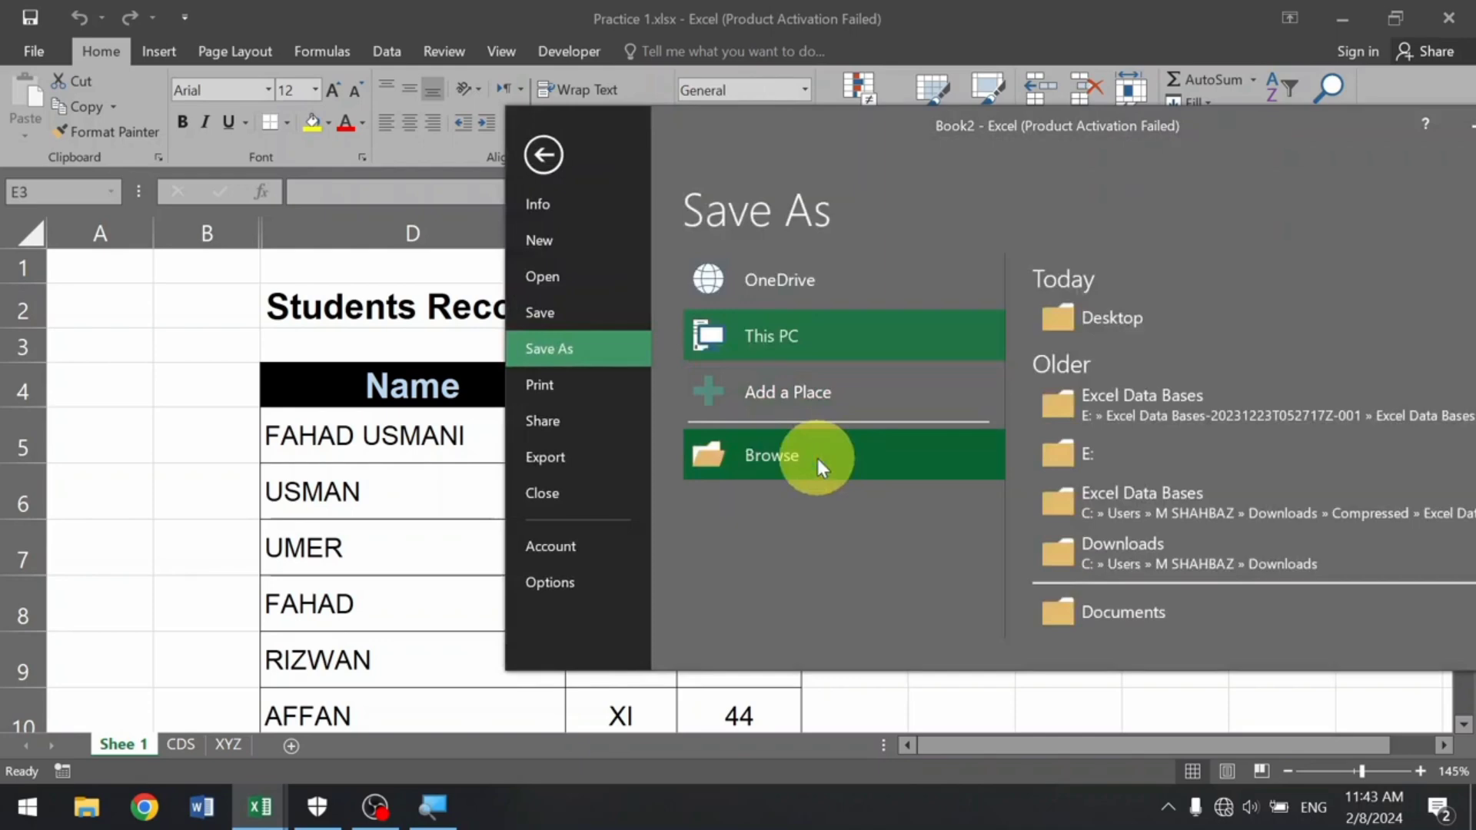
click(817, 459)
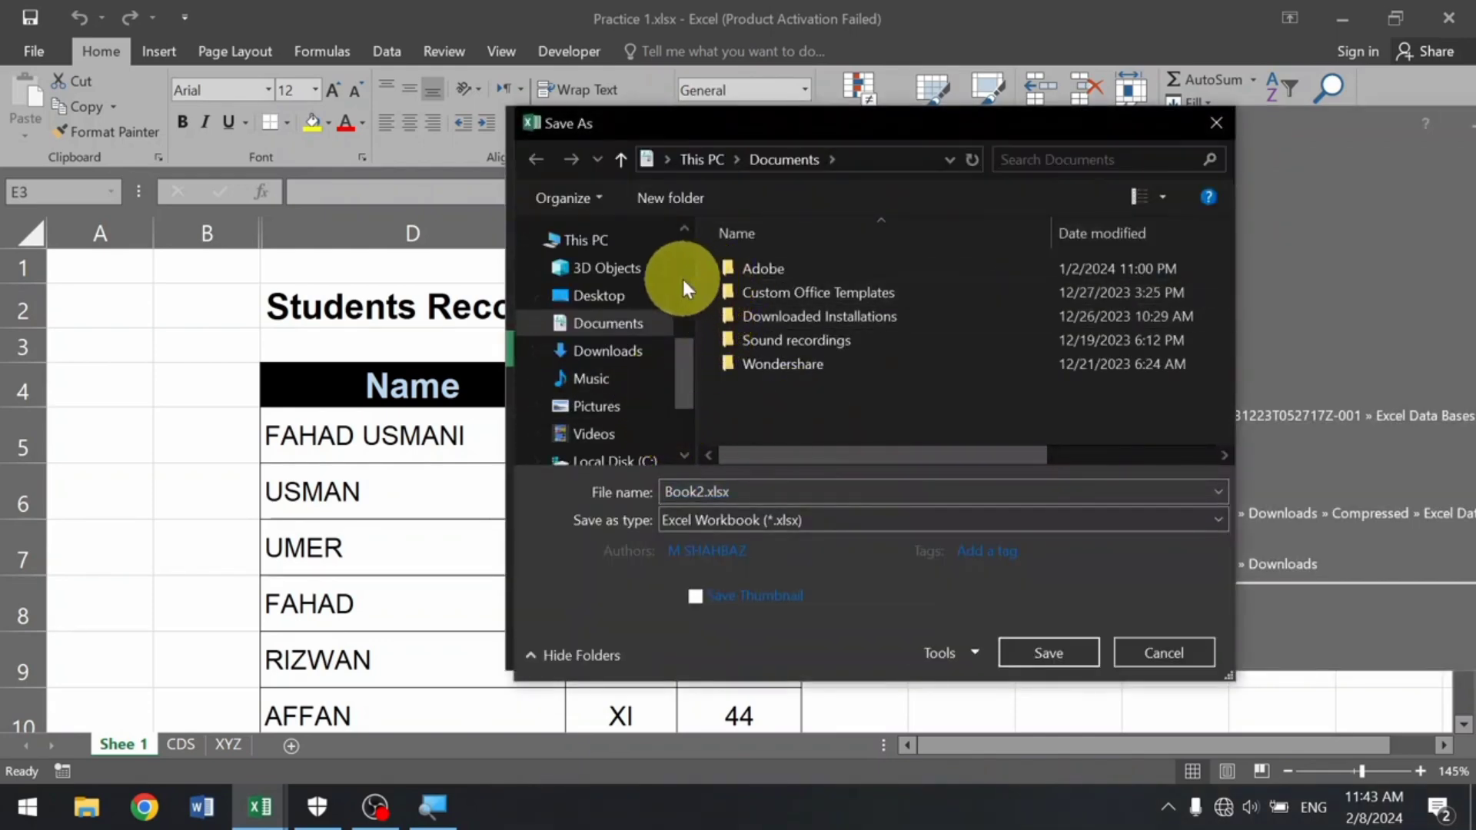
click(642, 302)
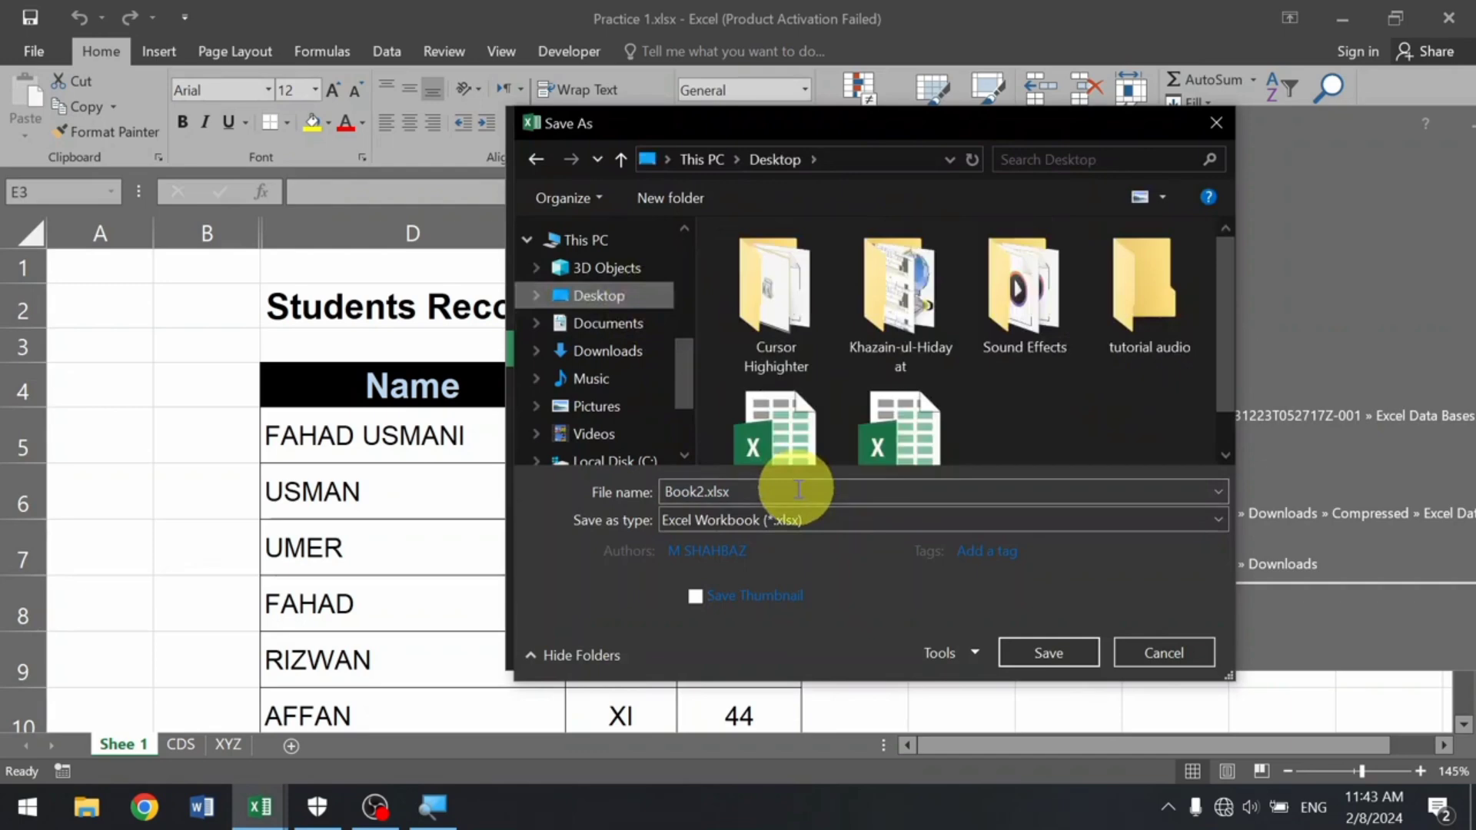
click(1053, 646)
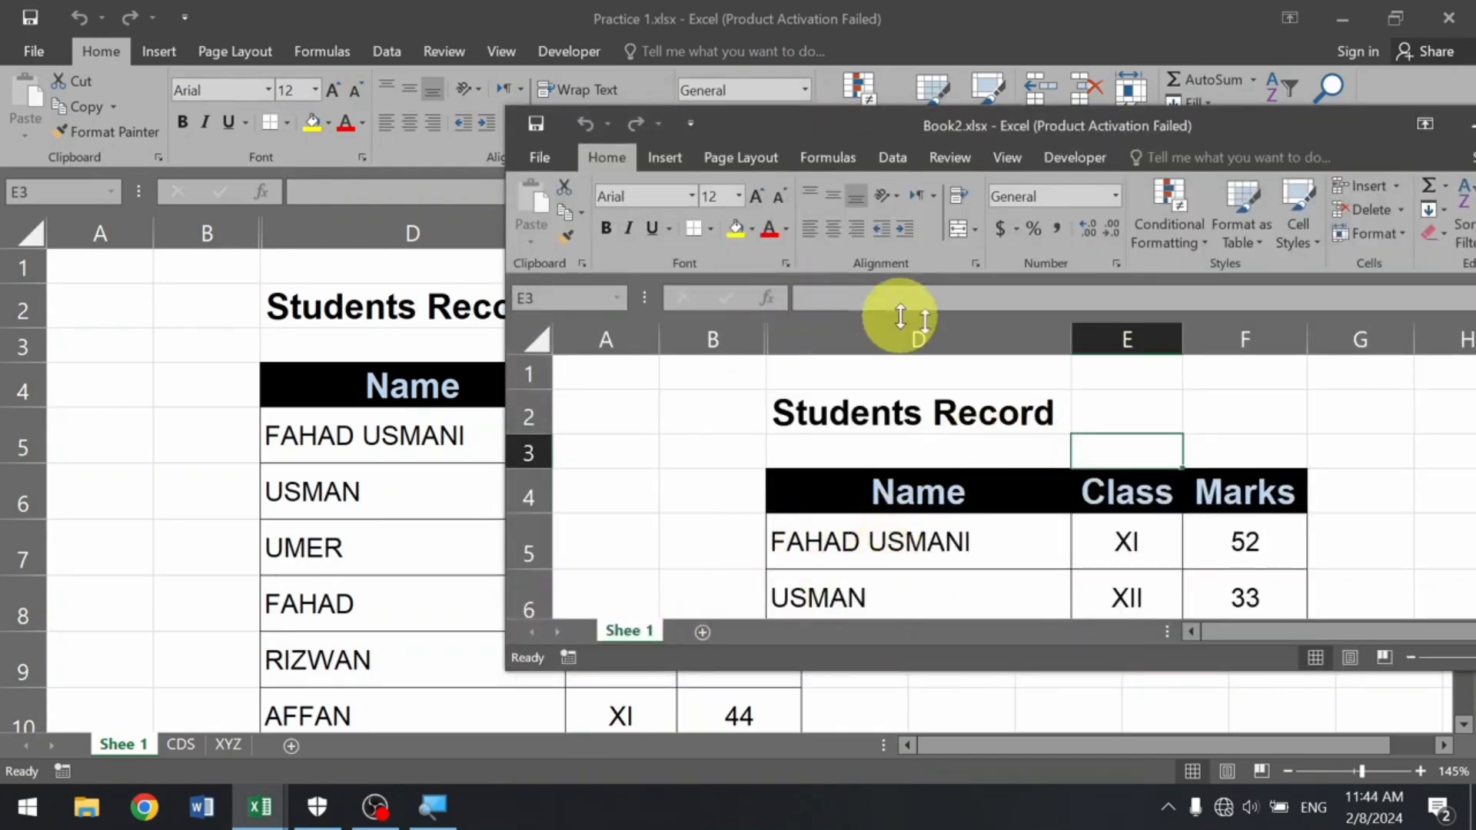
click(866, 327)
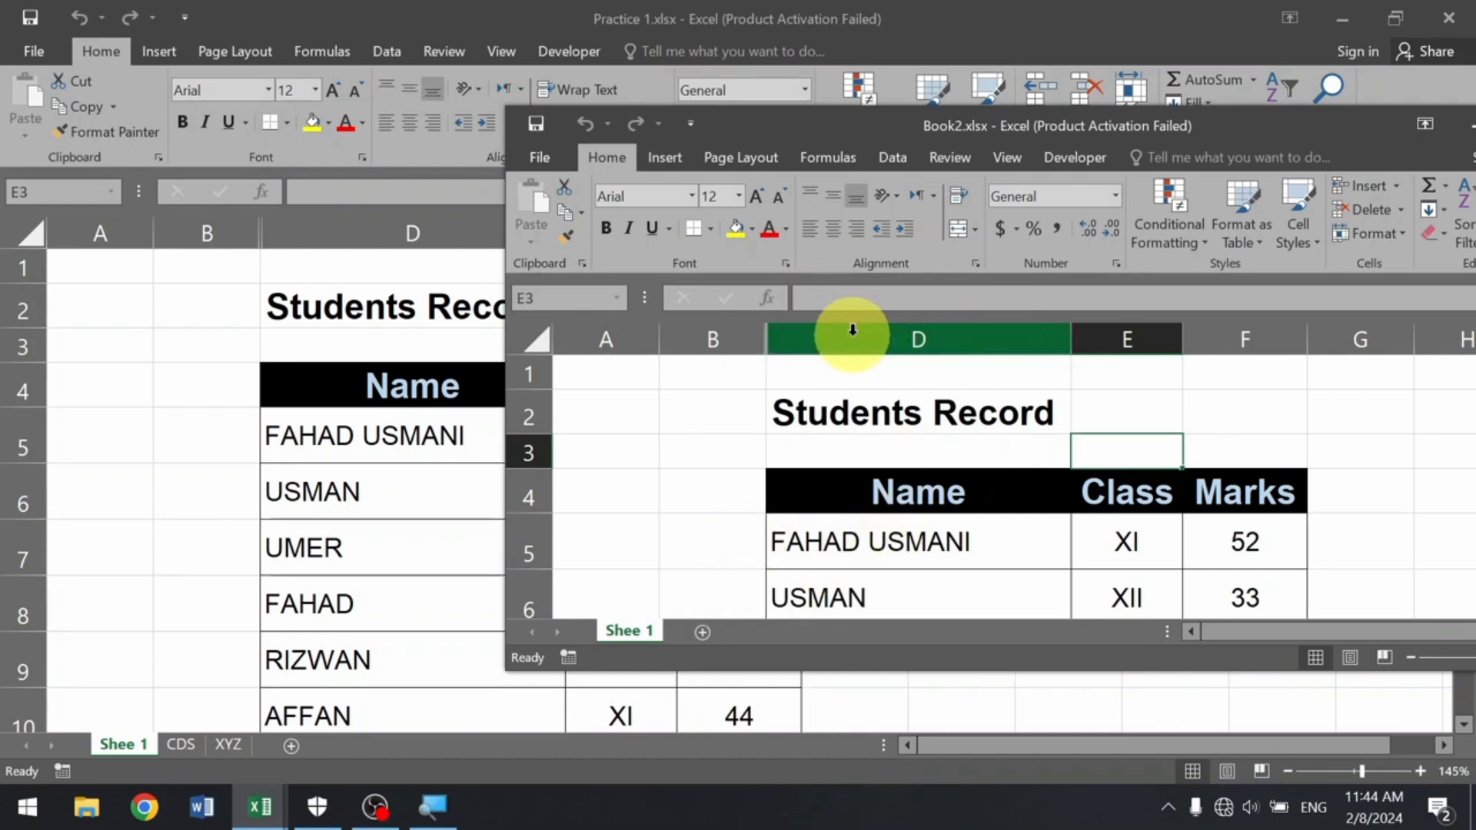
key(alt+F4)
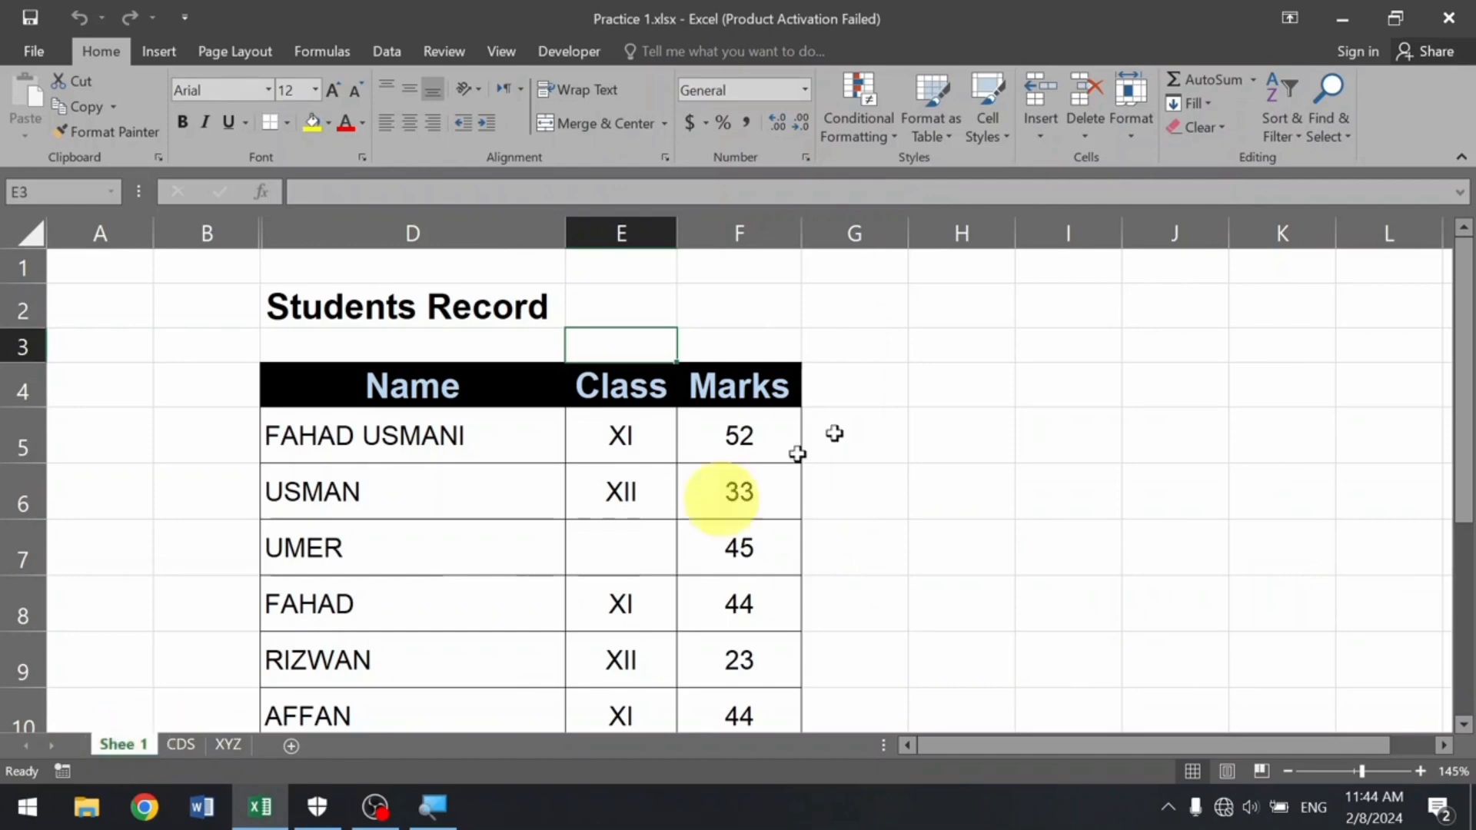
Use Move or Copy Sheet to place the Shee 1 worksheet before CDS within Practice 1.xlsx, without creating a copy.
click(1138, 132)
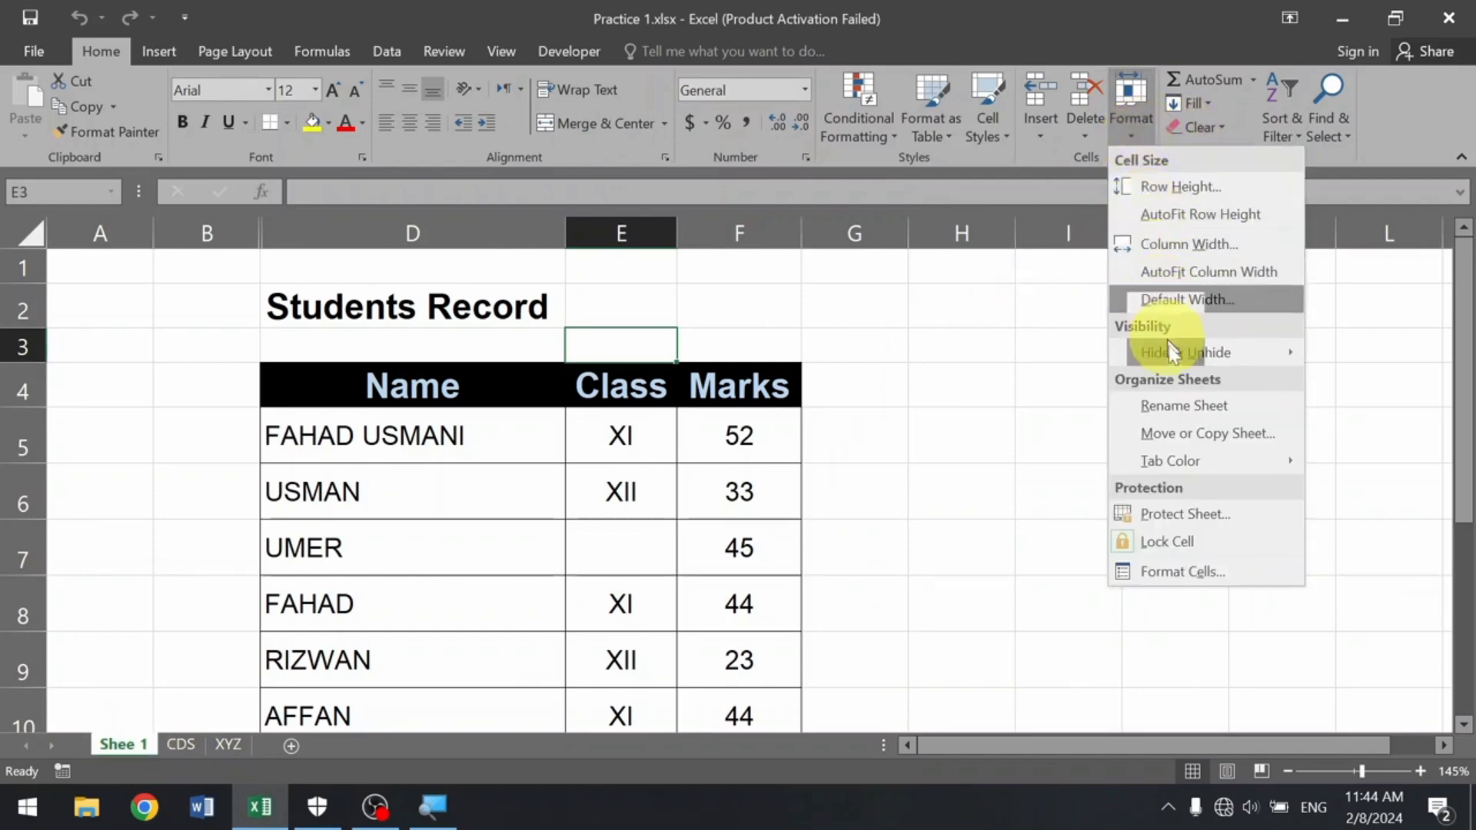
click(1200, 434)
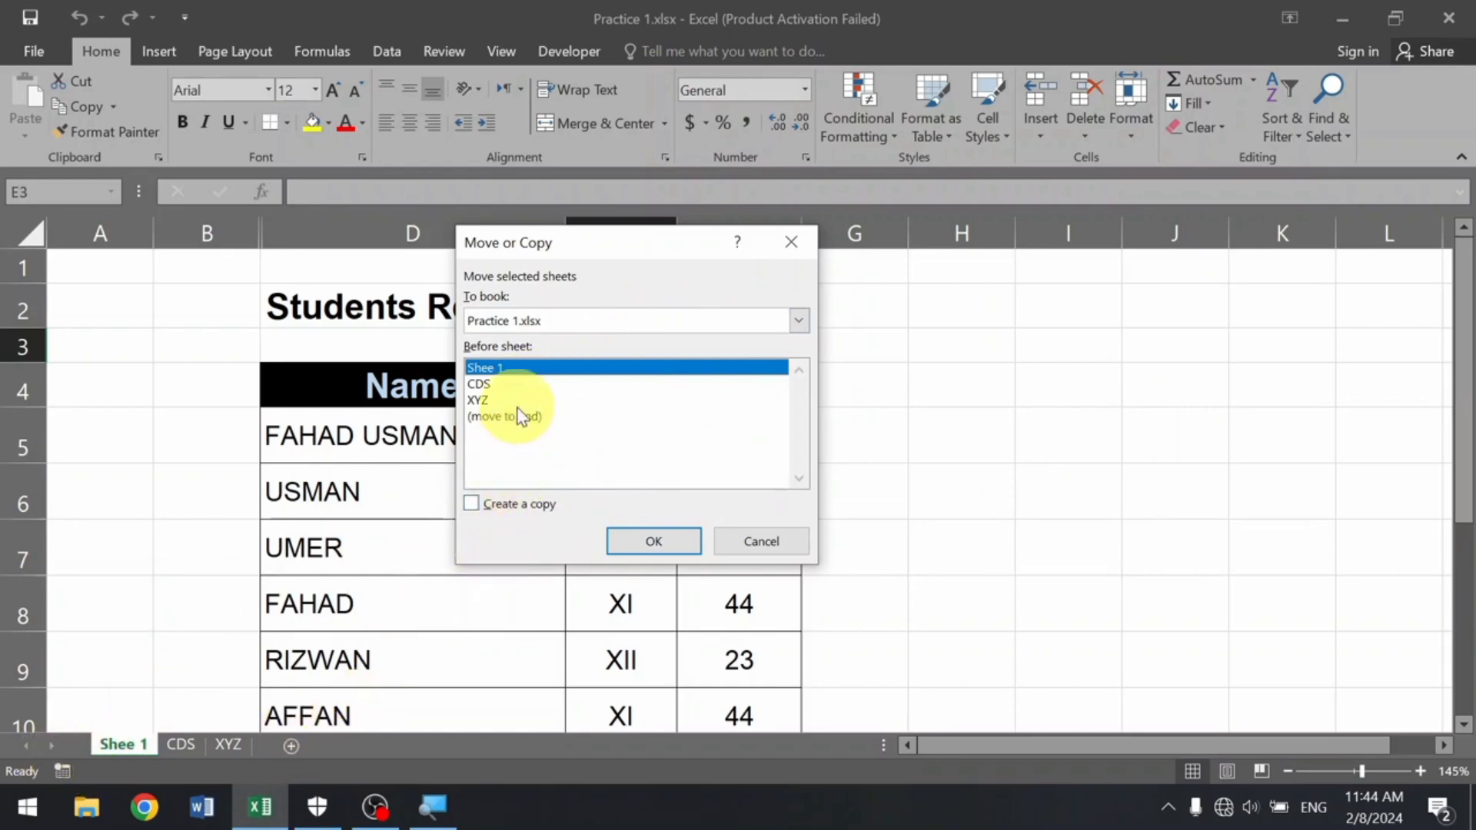
click(529, 384)
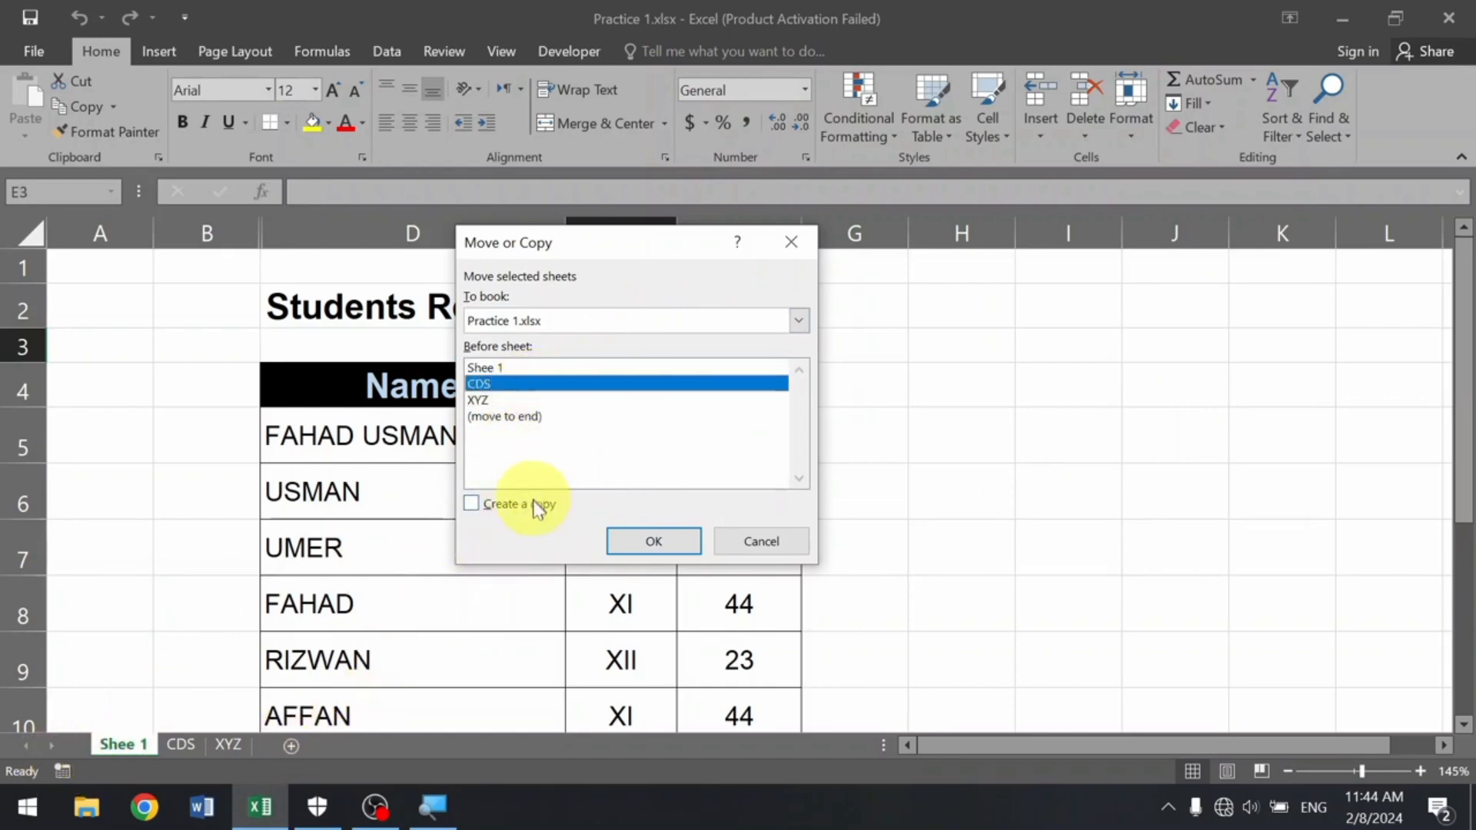
click(652, 543)
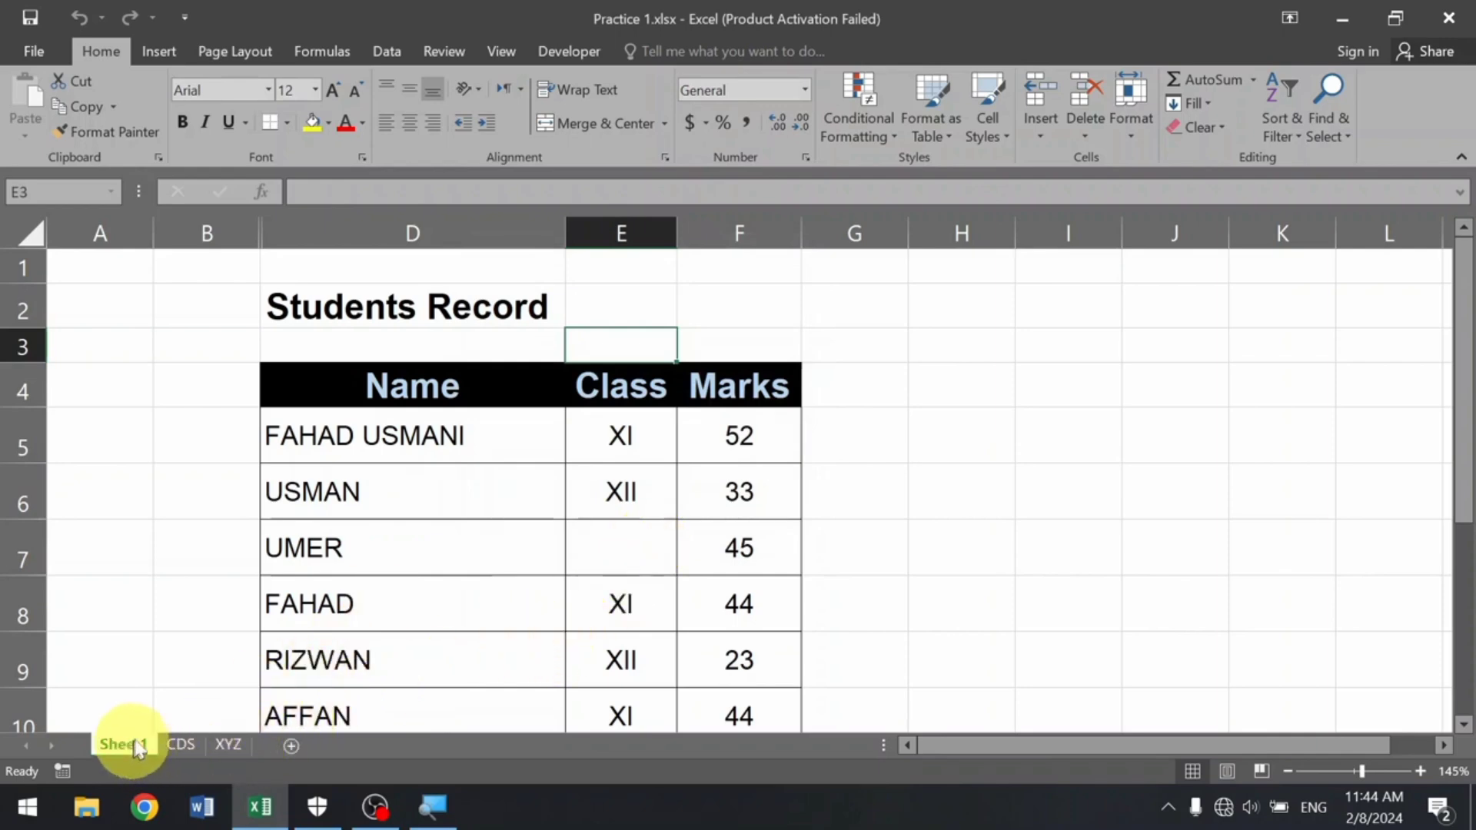
Move the Shee 1 worksheet before XYZ with Move or Copy Sheet, and rearrange the sheet tabs to the order CDS, XYZ, Shee 1.
click(1134, 107)
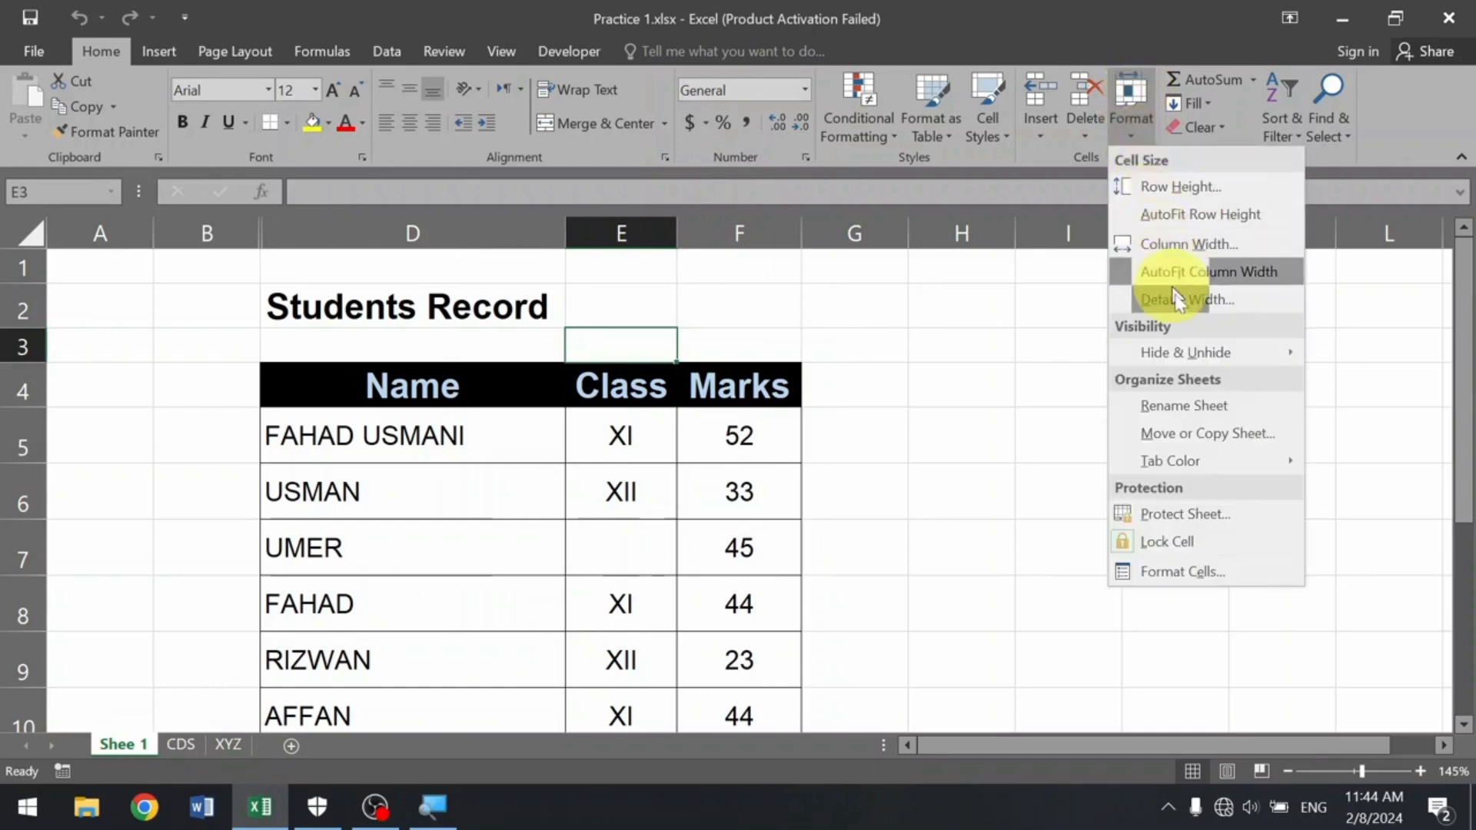
click(1220, 427)
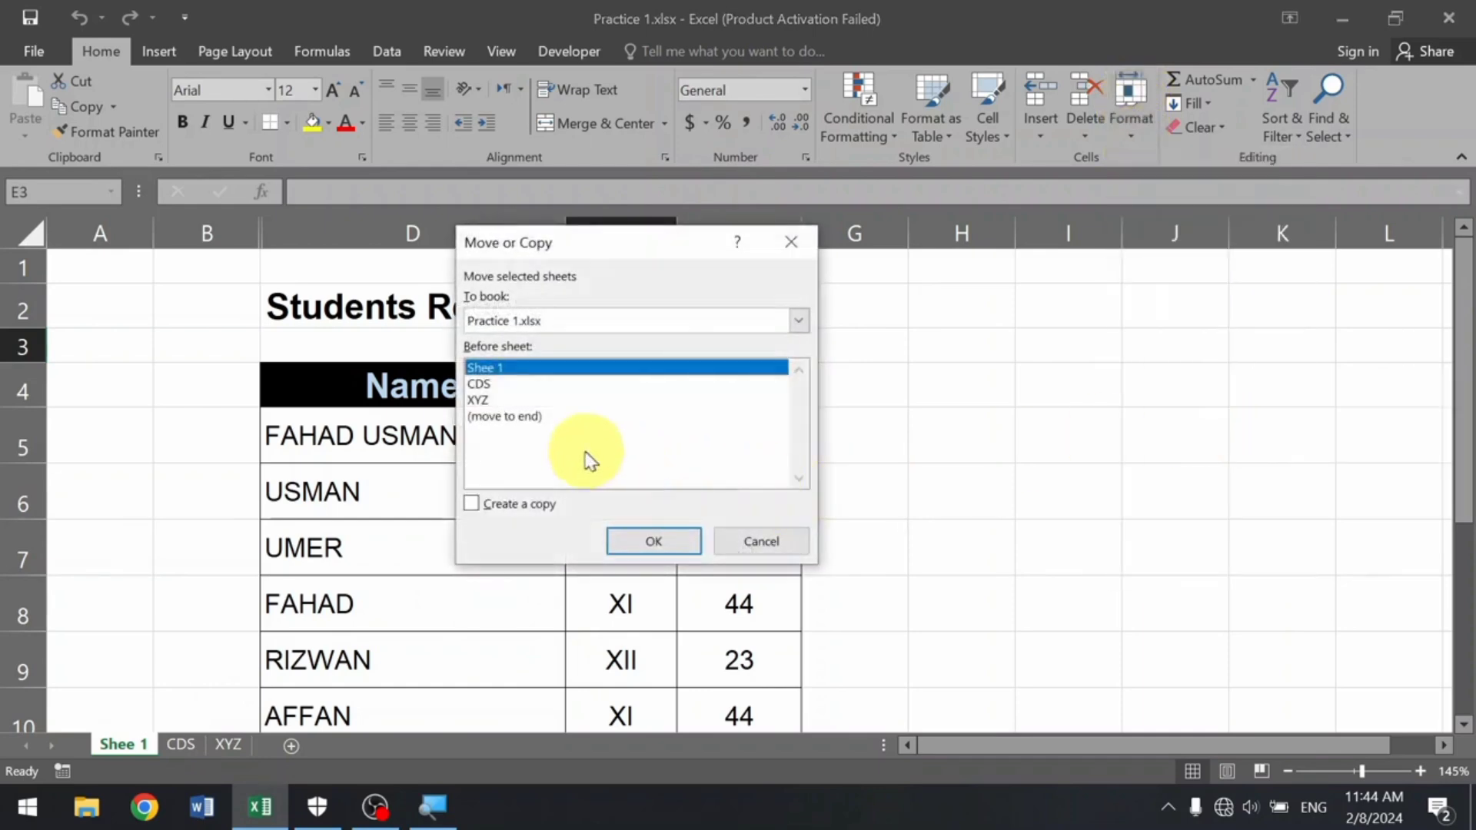
click(496, 402)
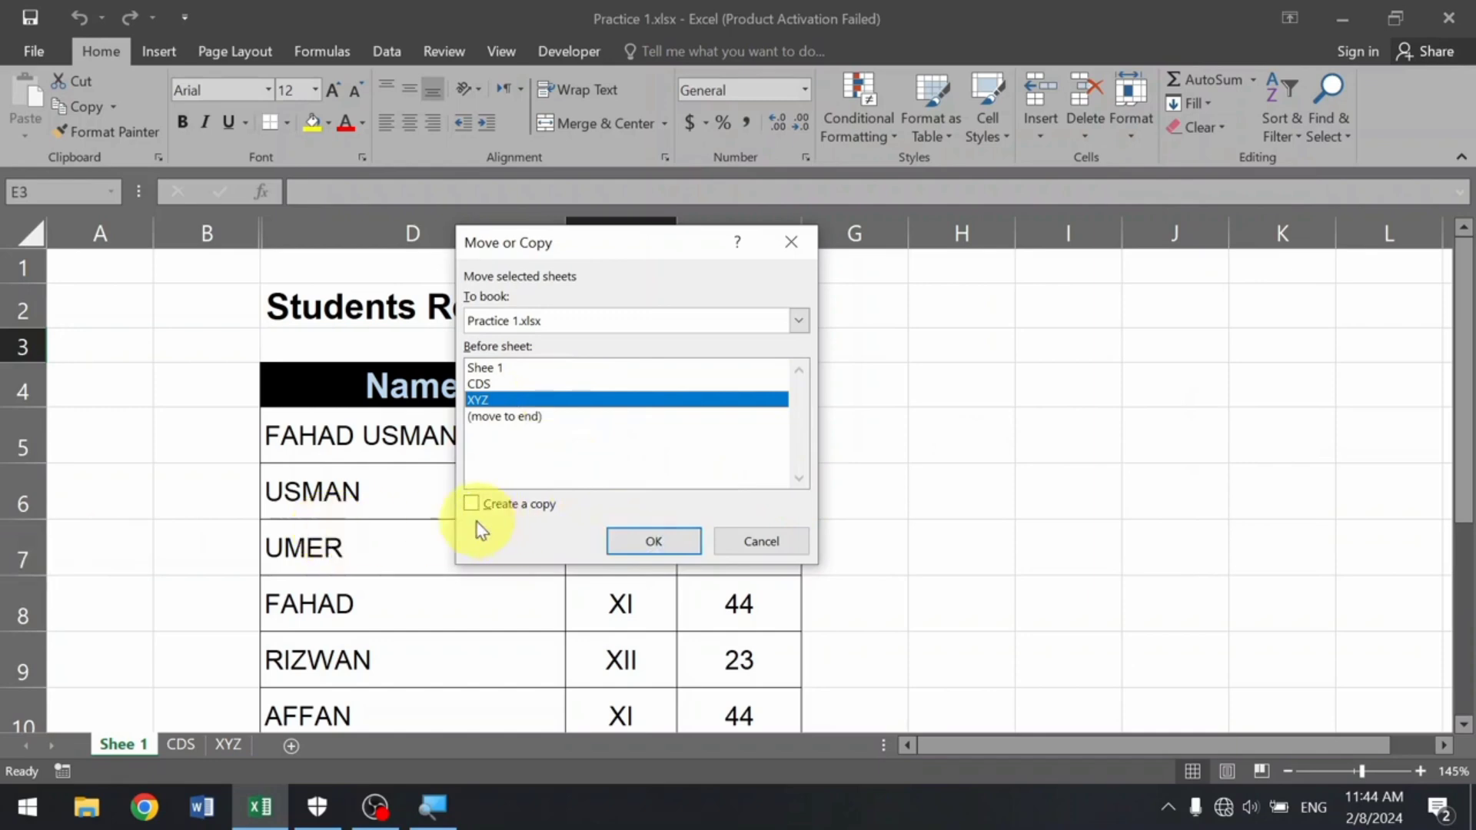
click(635, 545)
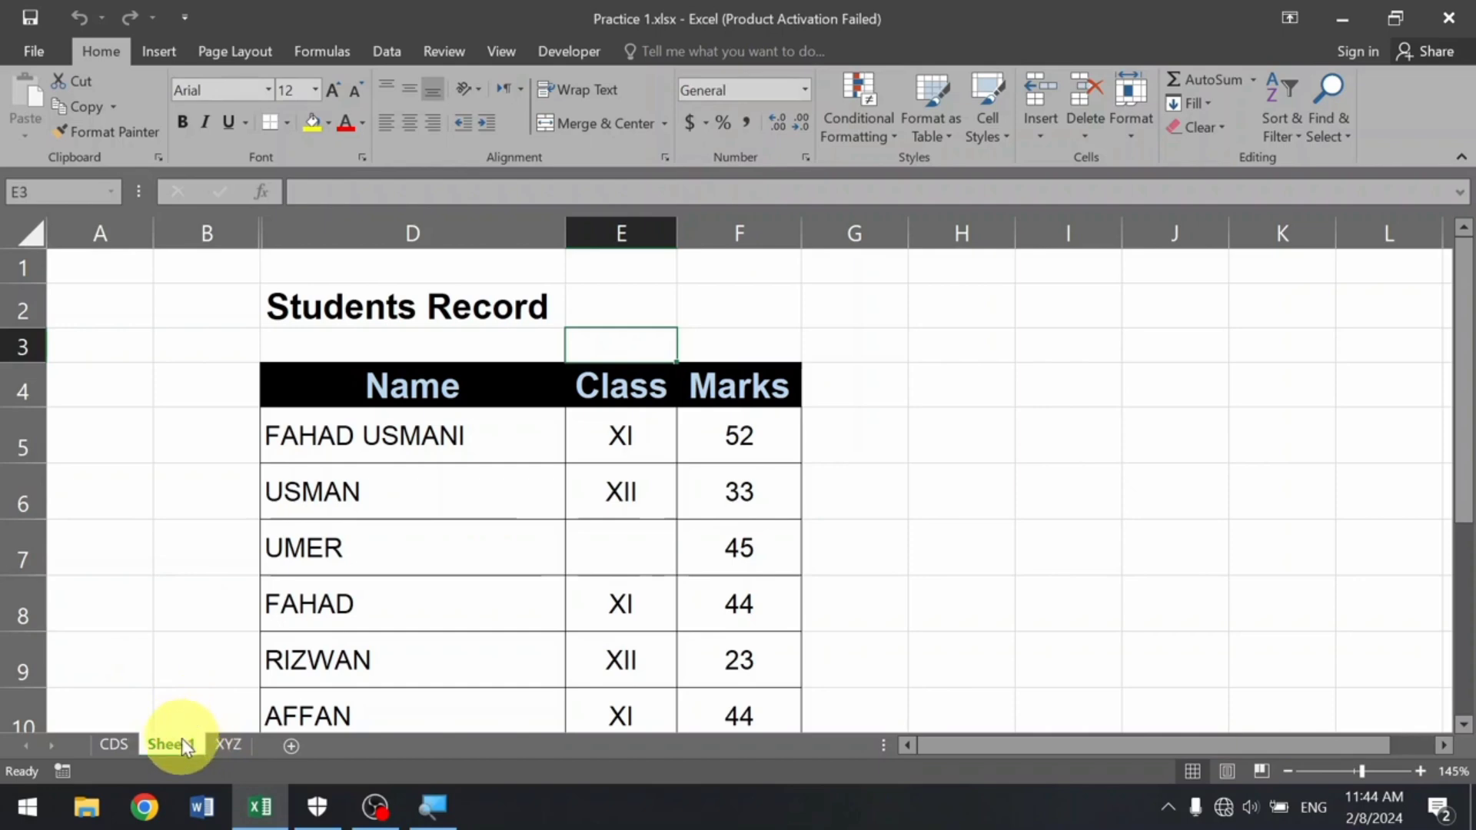
mouse_move(181, 738)
mouse_down()
mouse_move(103, 735)
mouse_move(118, 736)
mouse_up()
drag(244, 741, 89, 737)
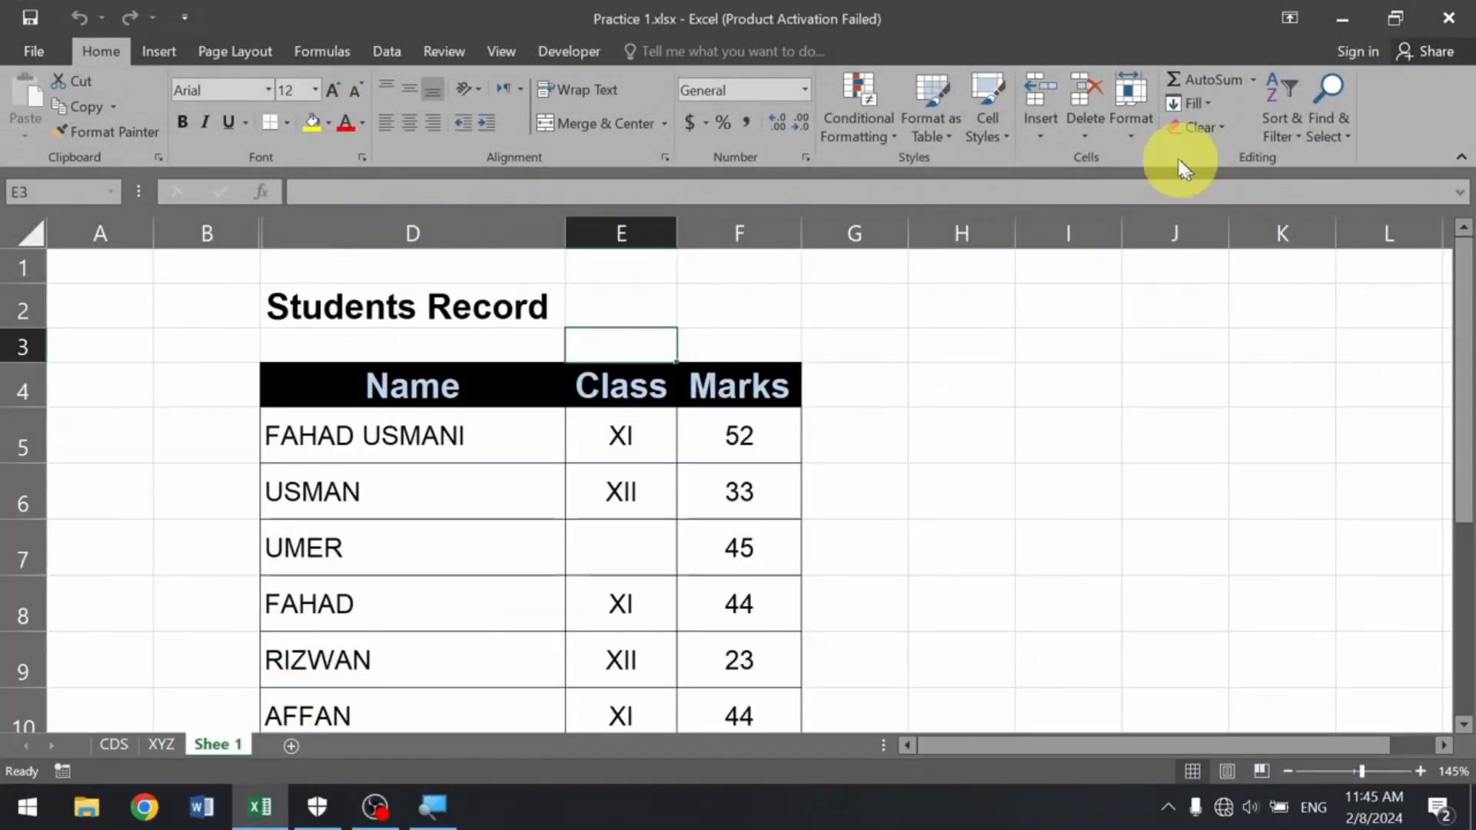
Move the Shee 1 worksheet out of Practice 1.xlsx into a new workbook, without creating a copy.
click(1133, 122)
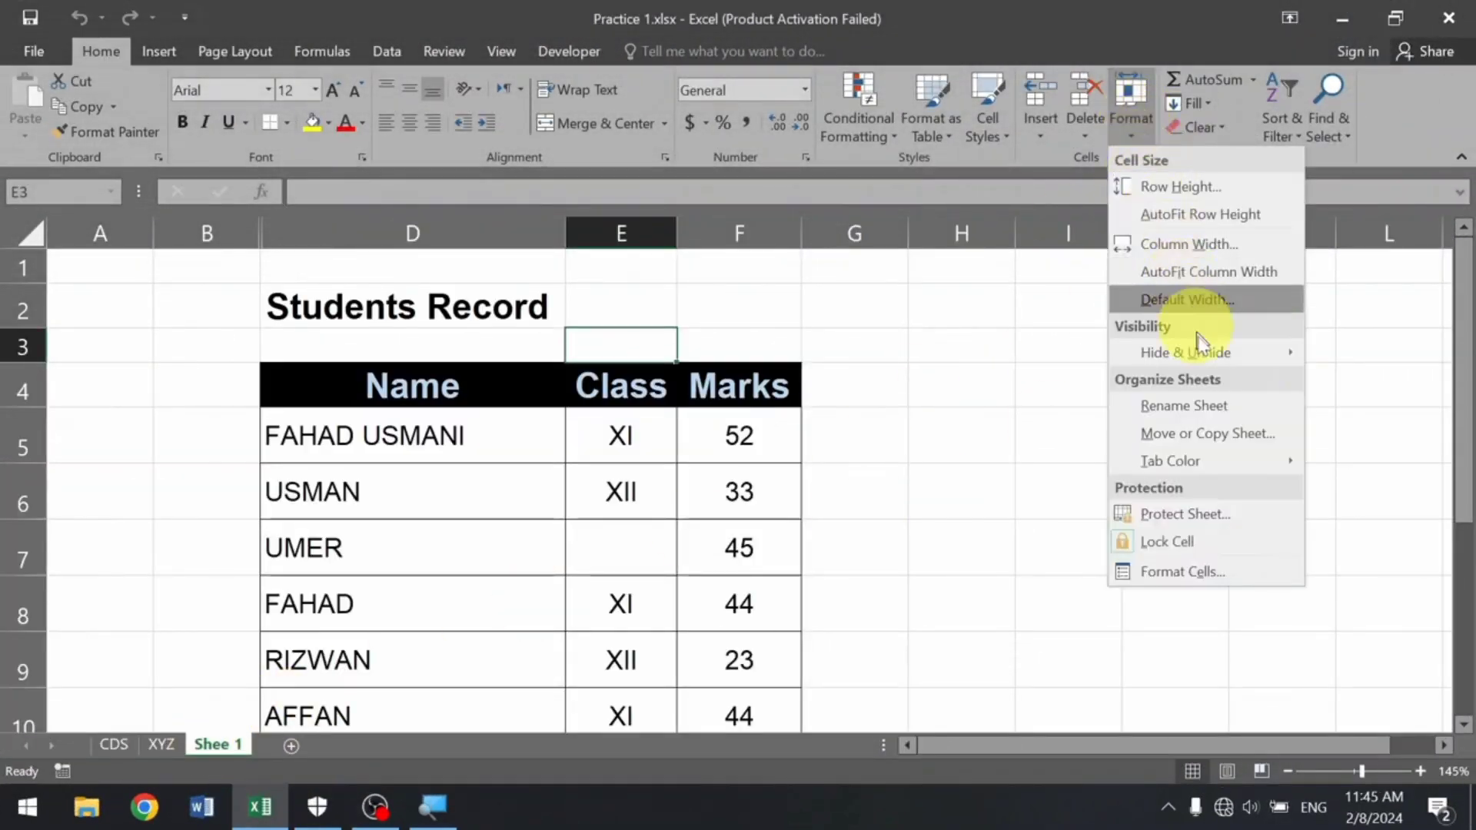
click(1221, 435)
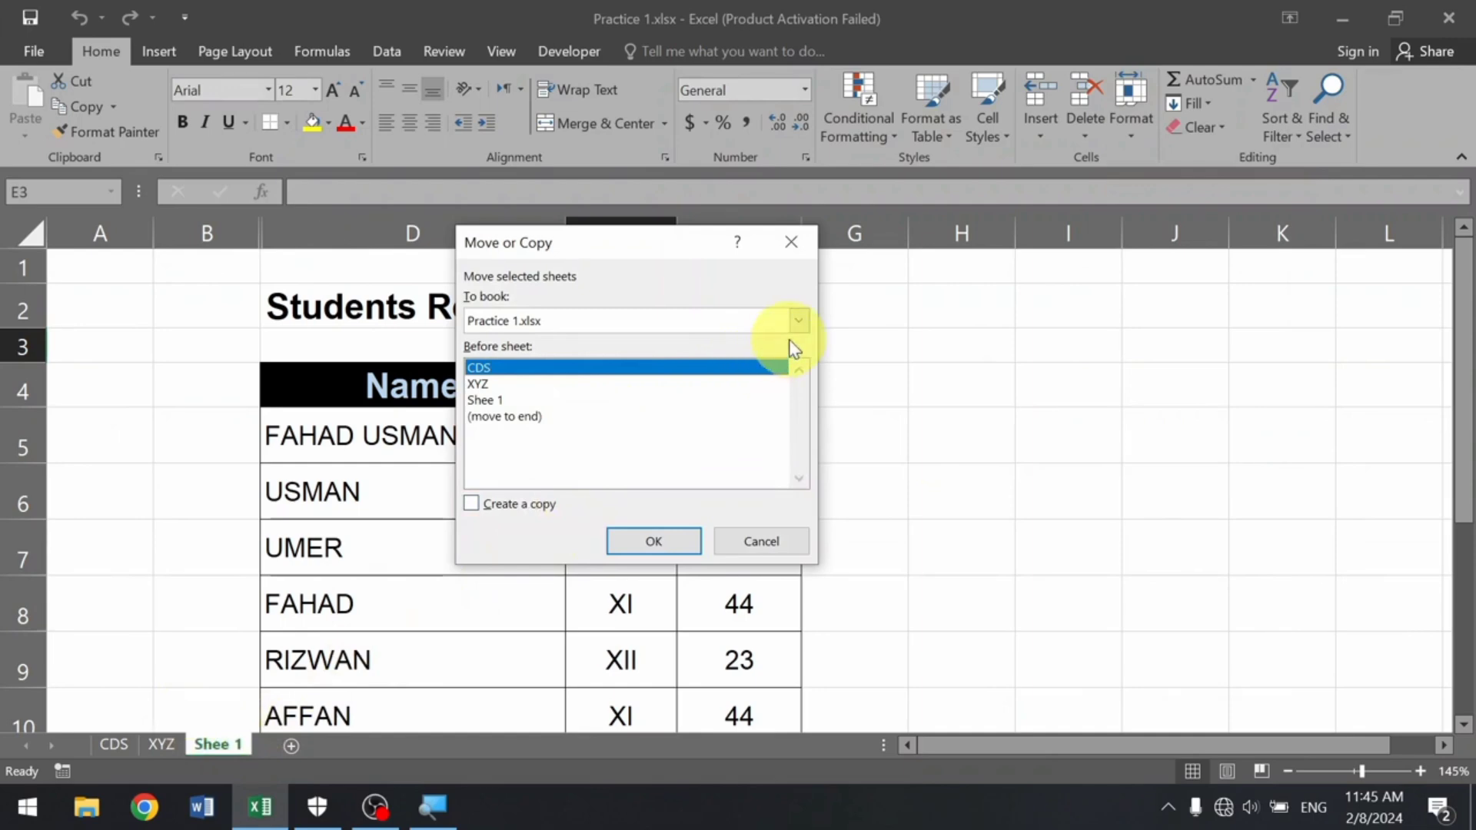
click(799, 323)
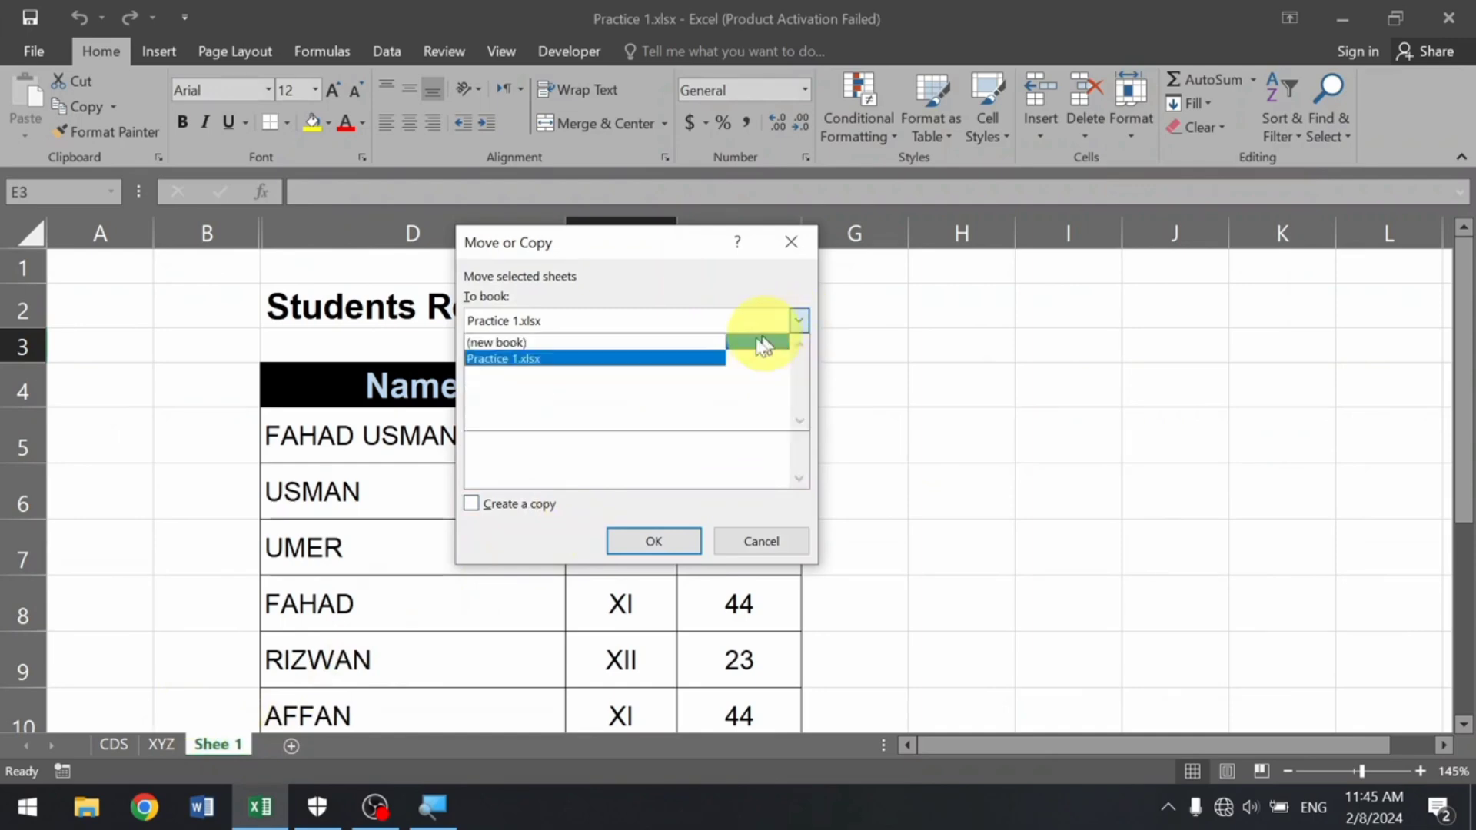
click(544, 343)
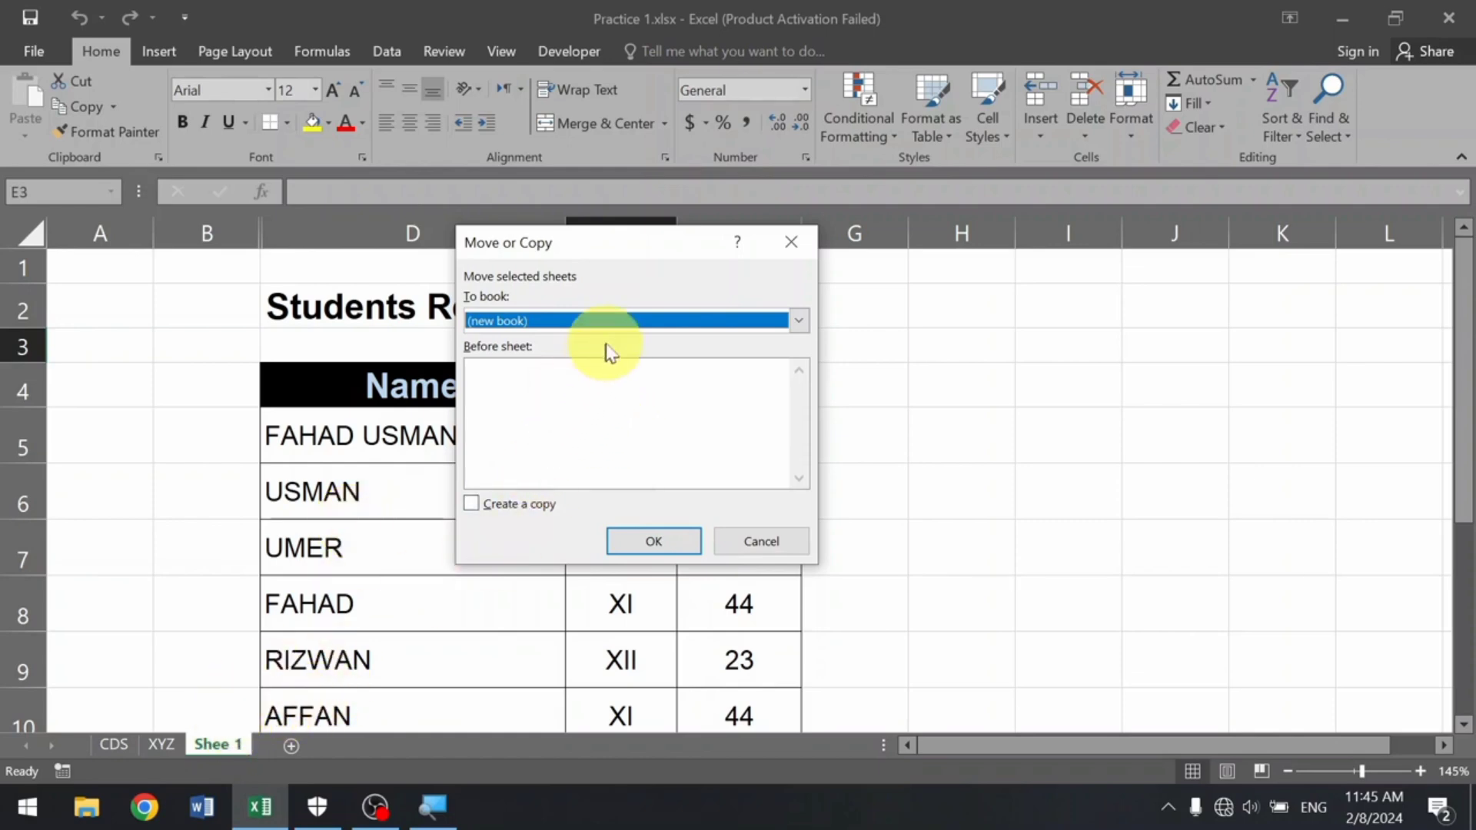
click(657, 565)
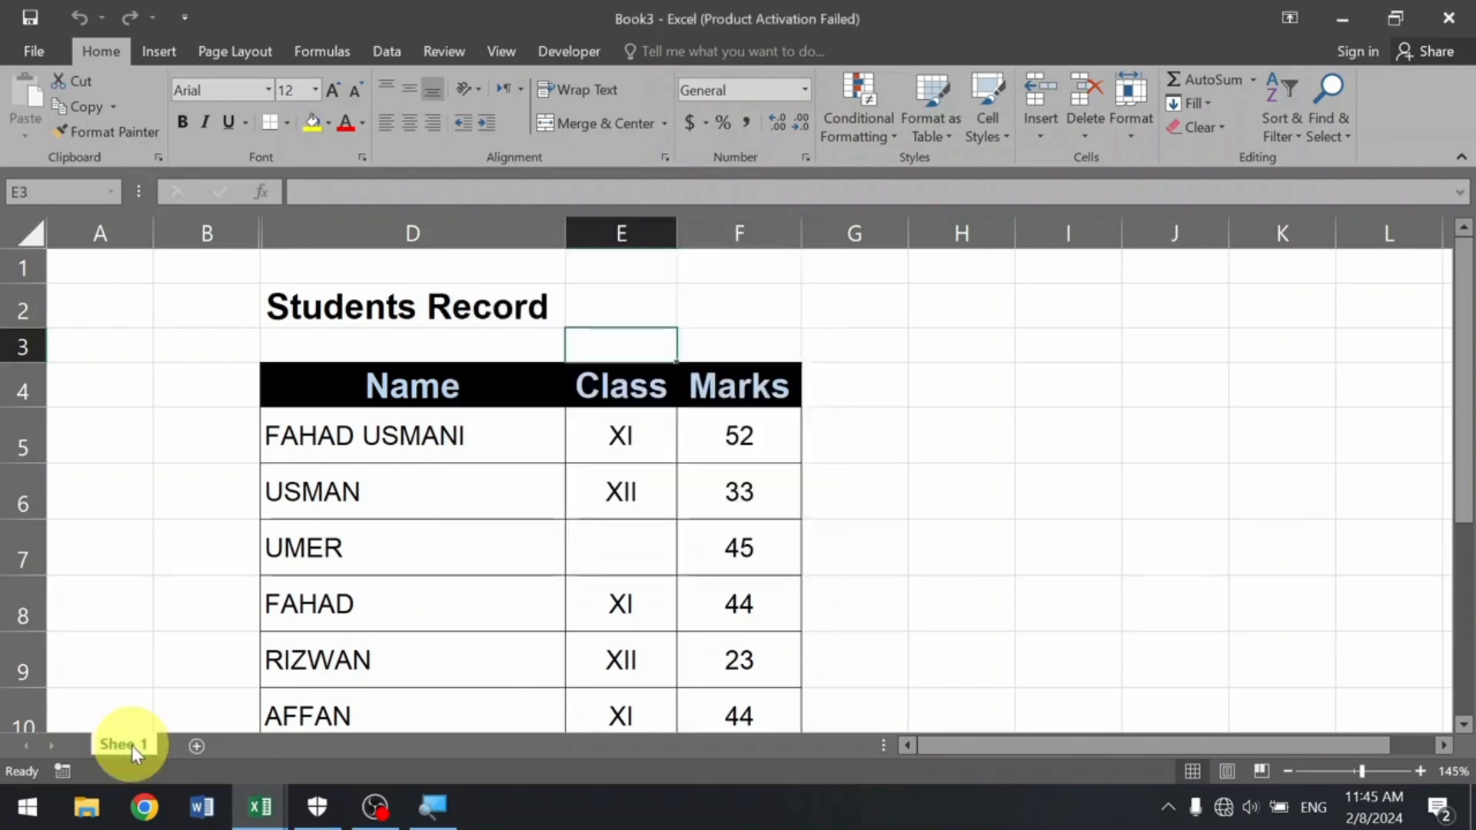
Shift the new workbook's window aside and check which worksheets Practice 1.xlsx and the new workbook each contain.
double_click(609, 33)
drag(625, 27, 936, 182)
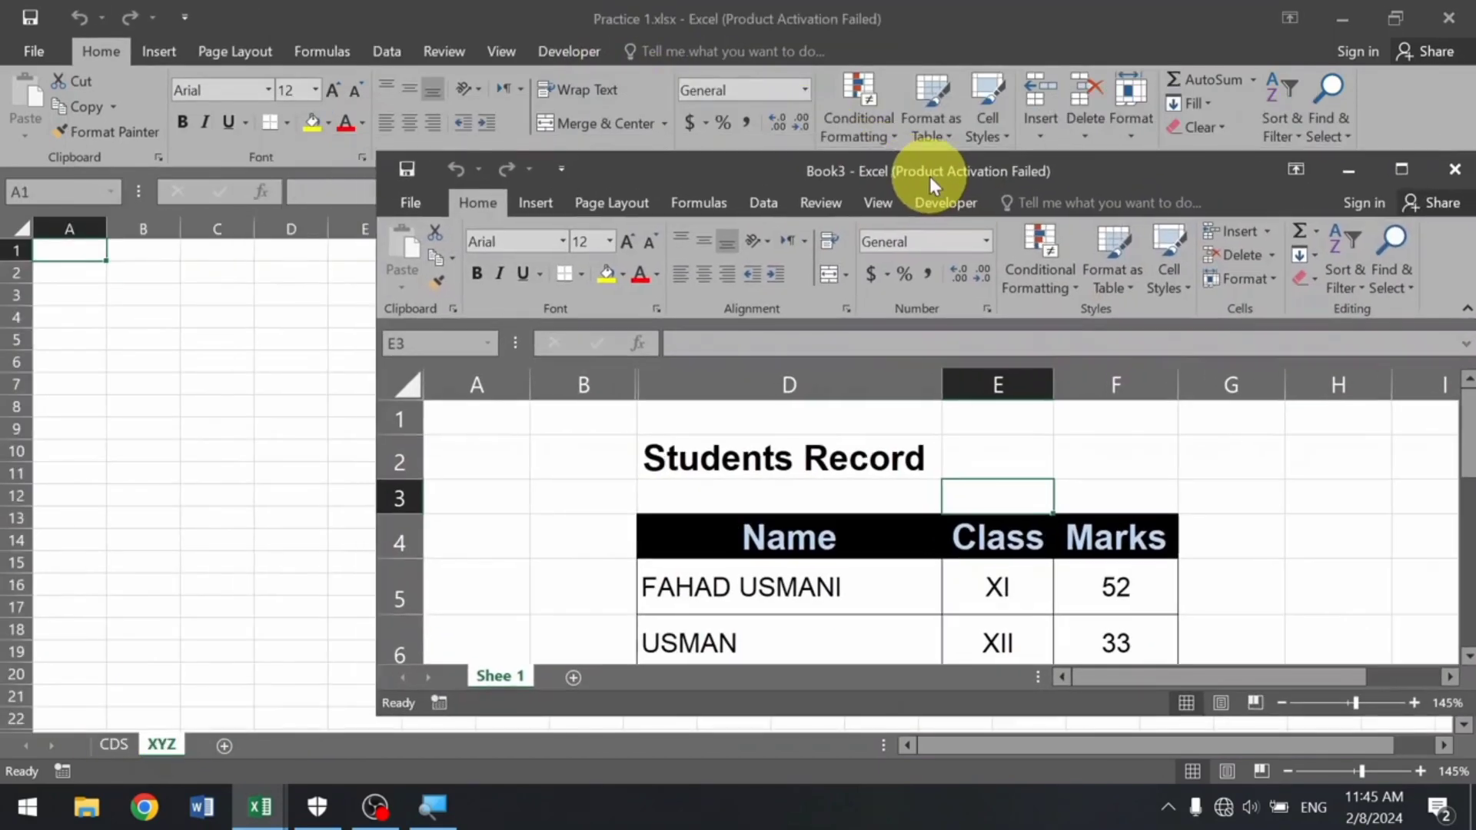
click(192, 464)
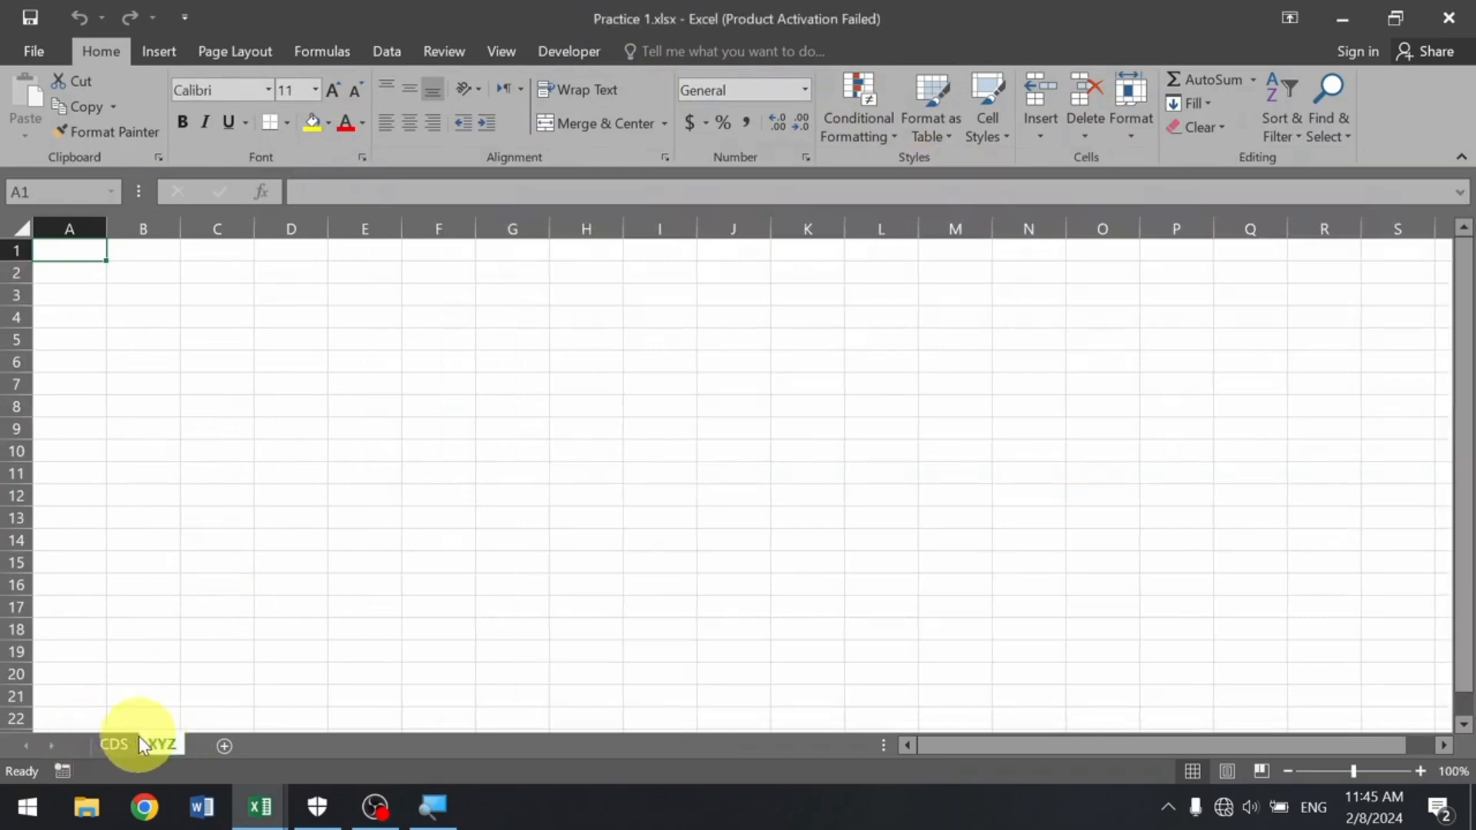
click(614, 378)
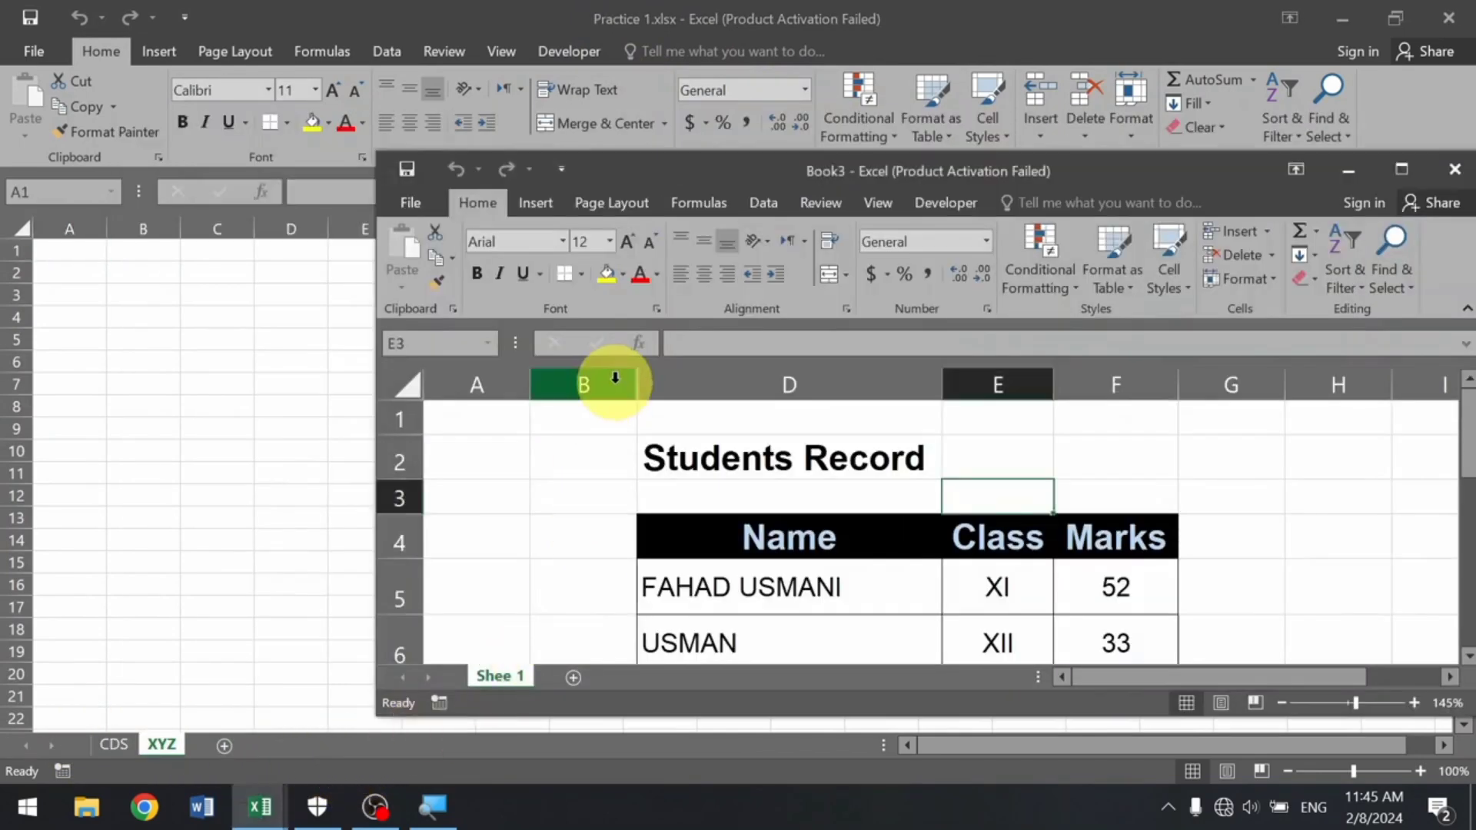
key(ctrl+s)
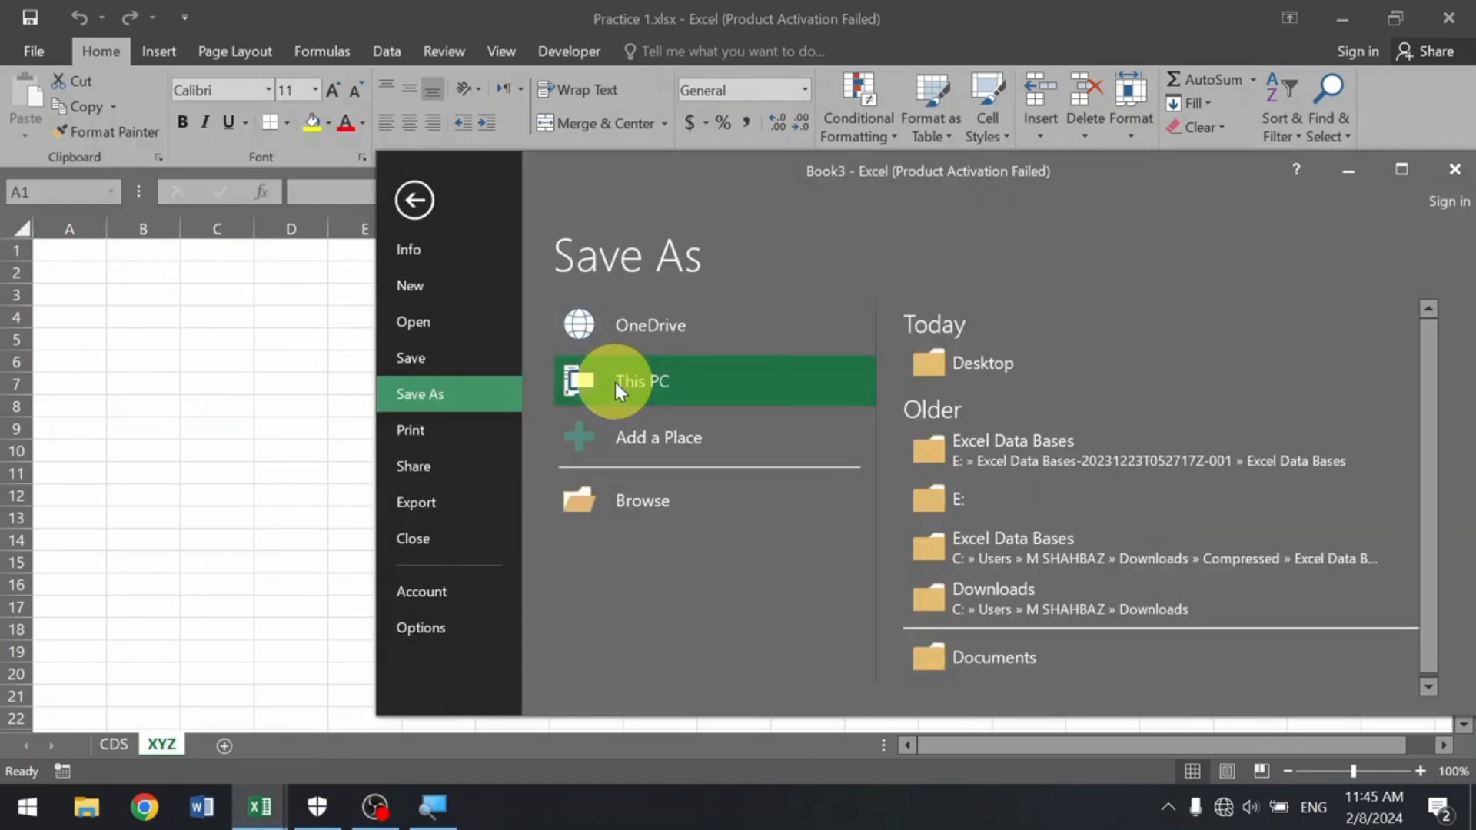
key(Escape)
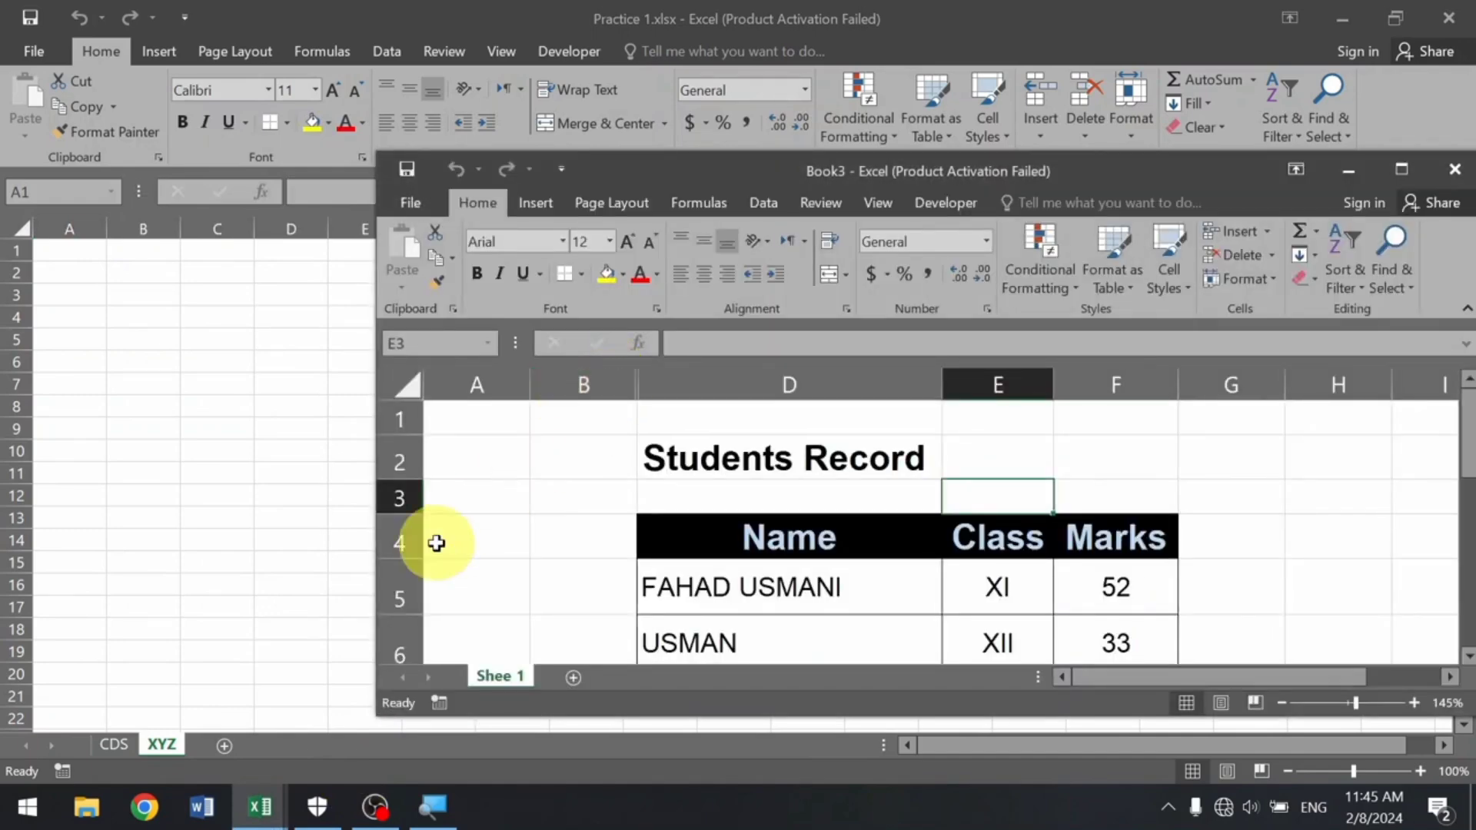
click(183, 744)
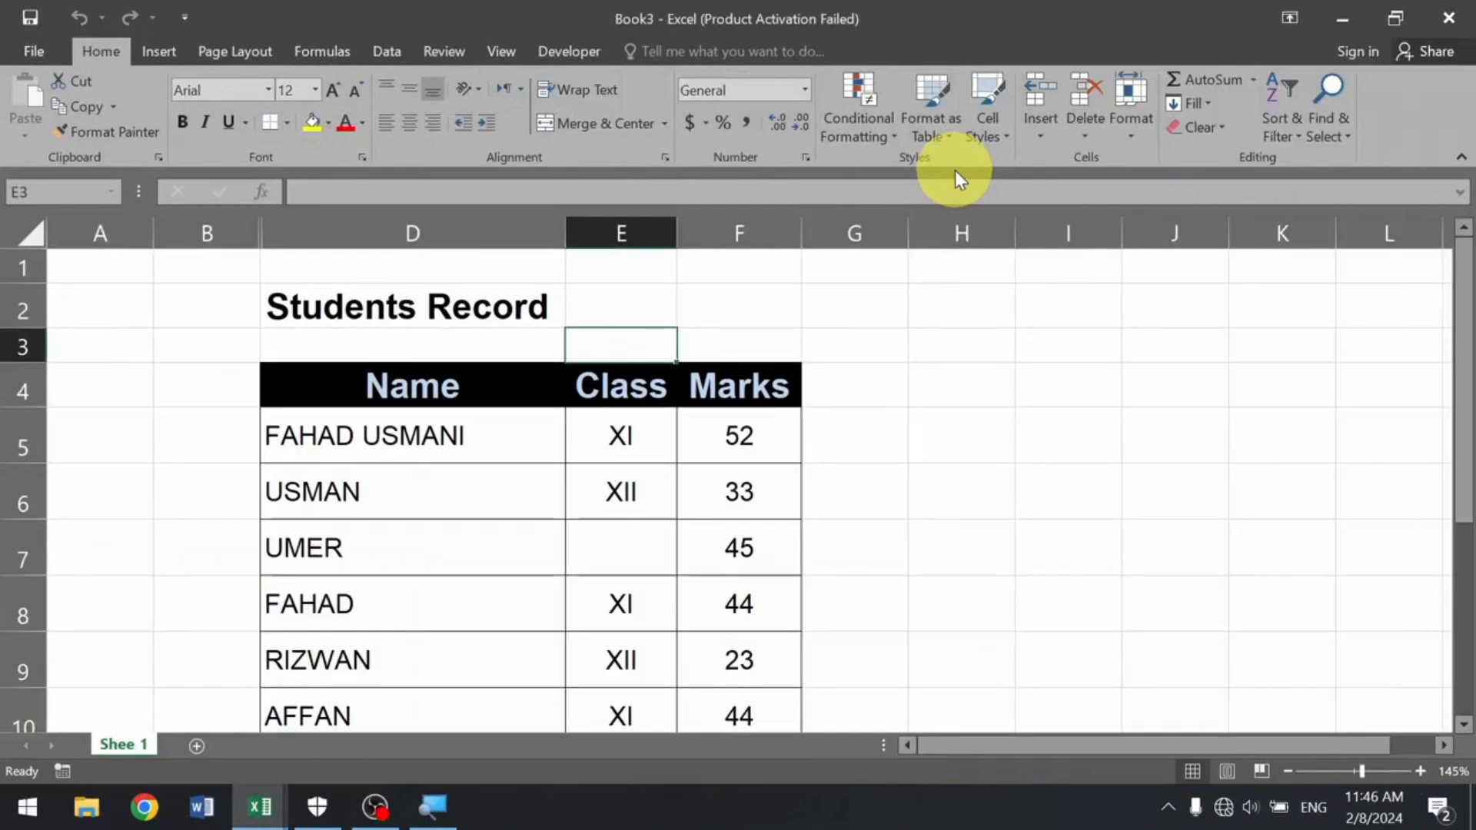
key(alt+Tab)
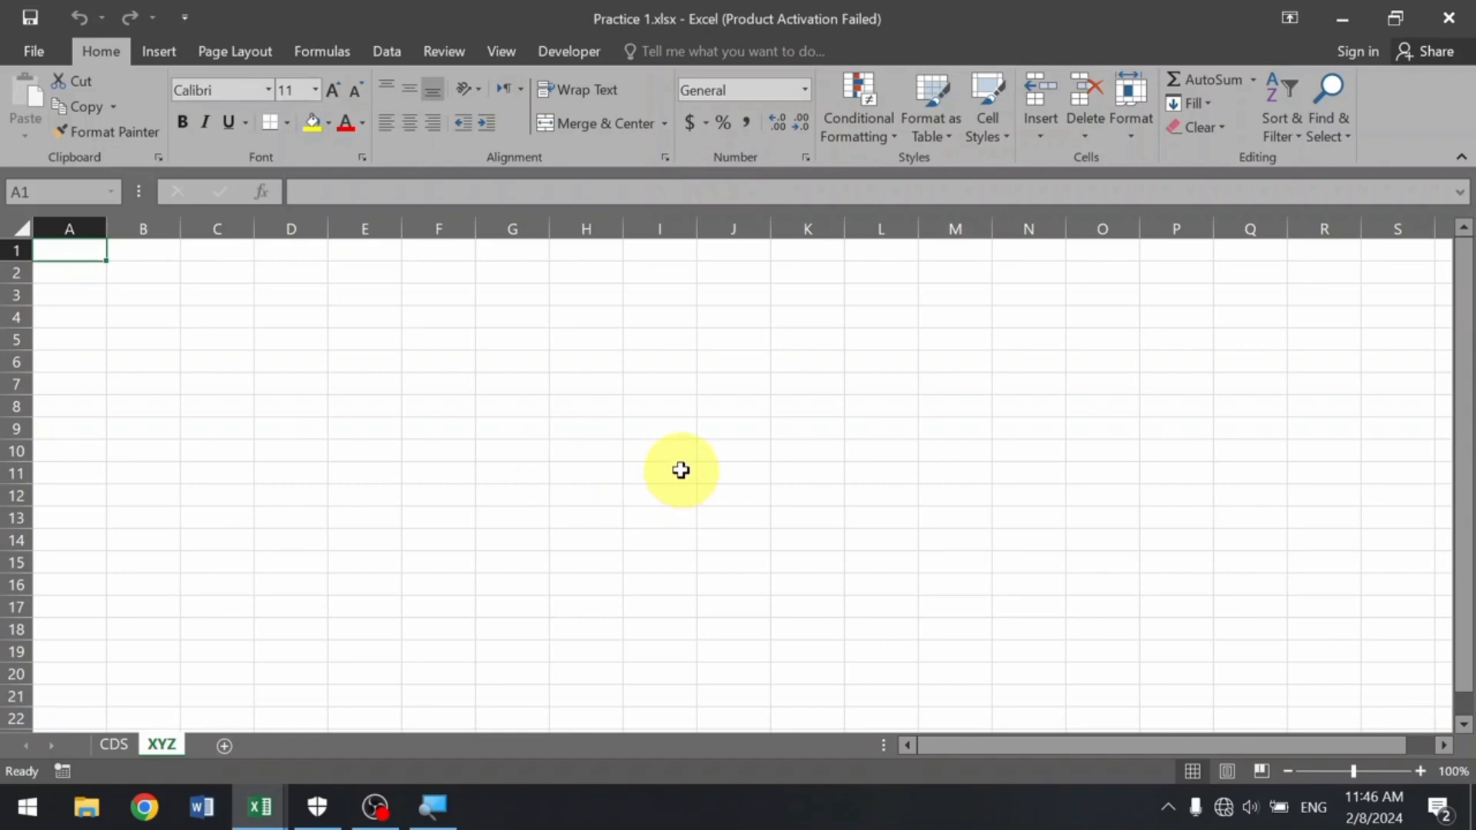
key(alt+Tab)
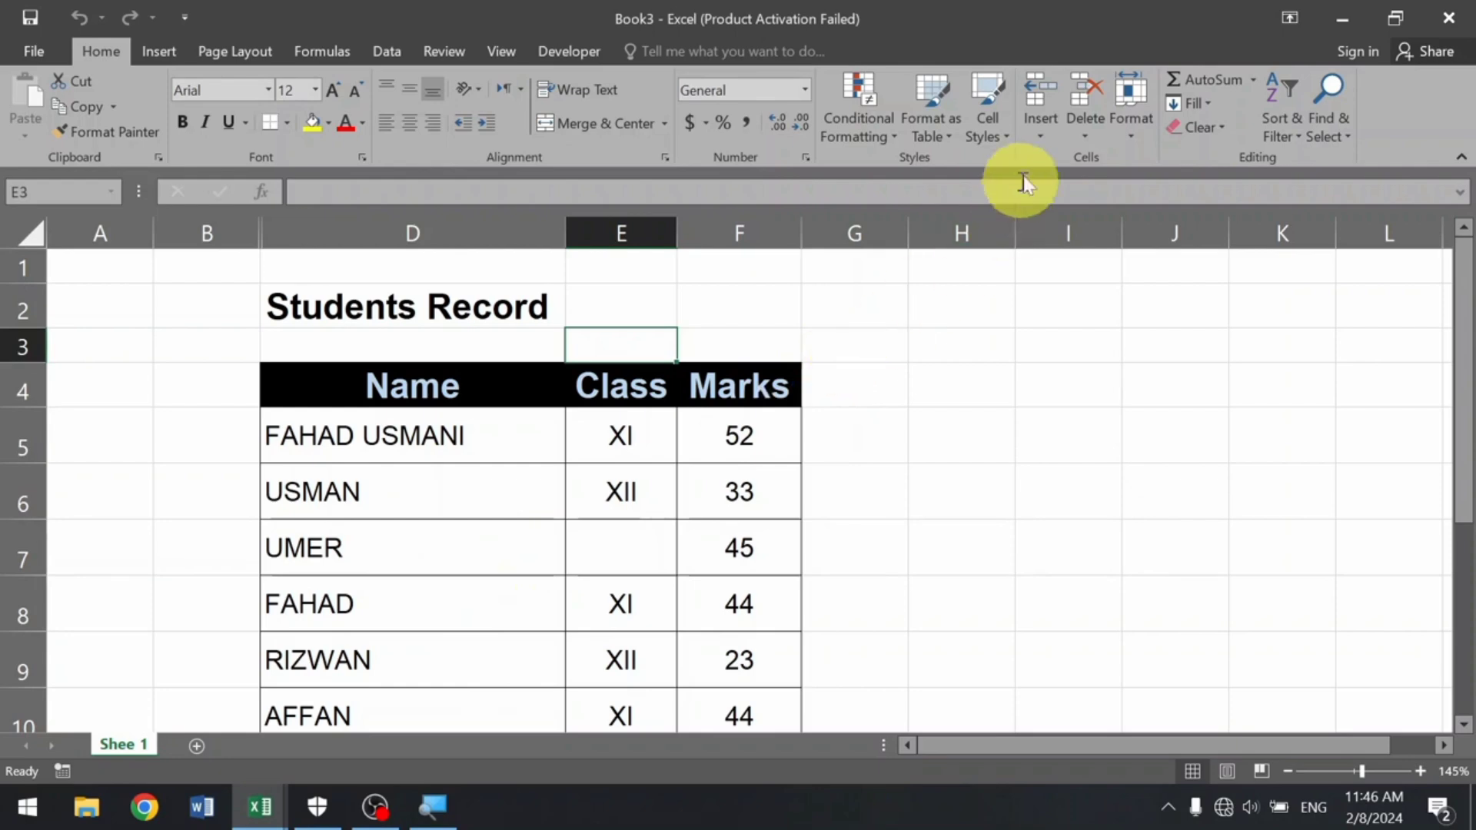
click(1128, 134)
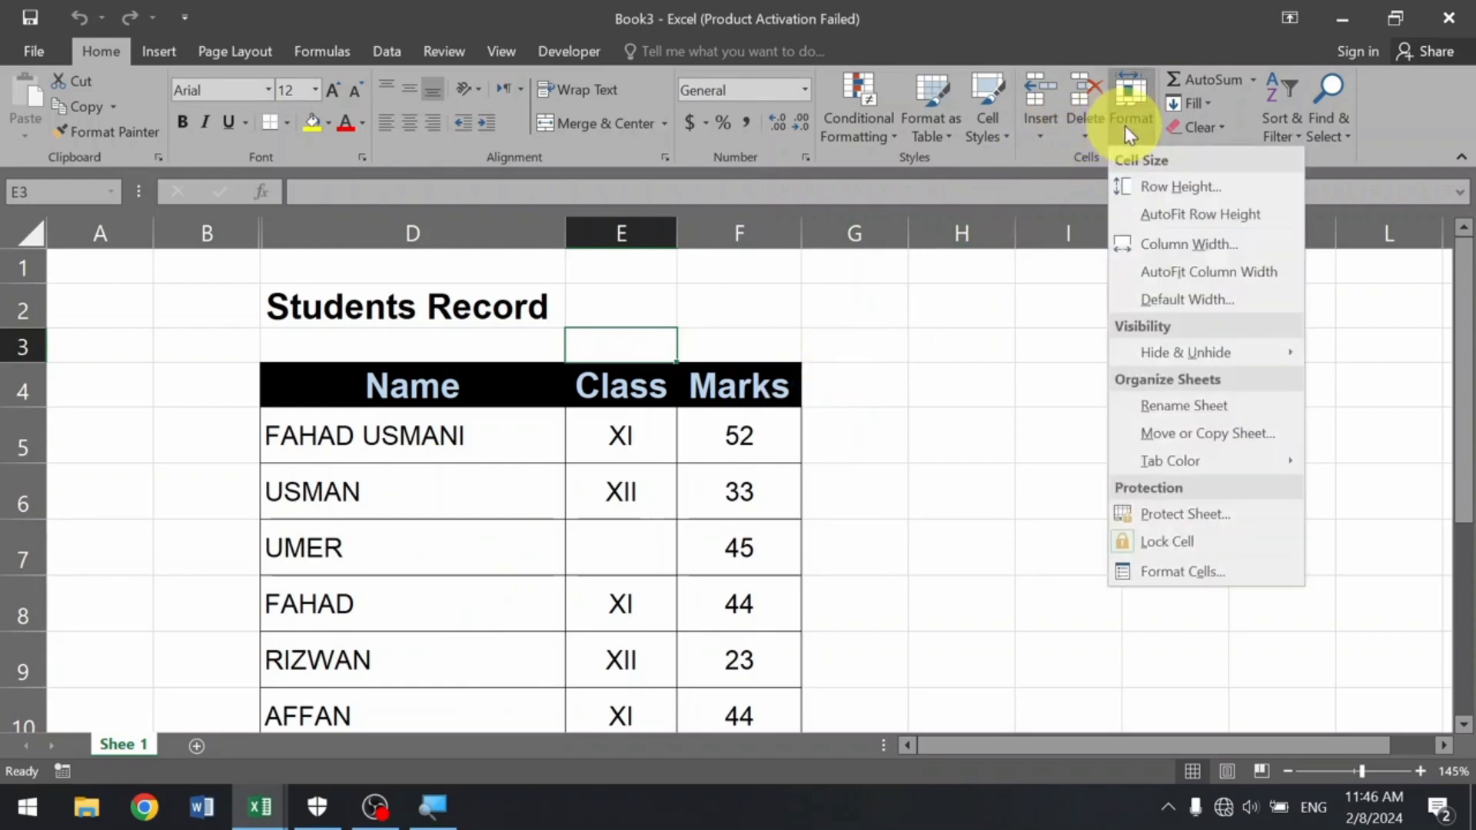
click(1176, 432)
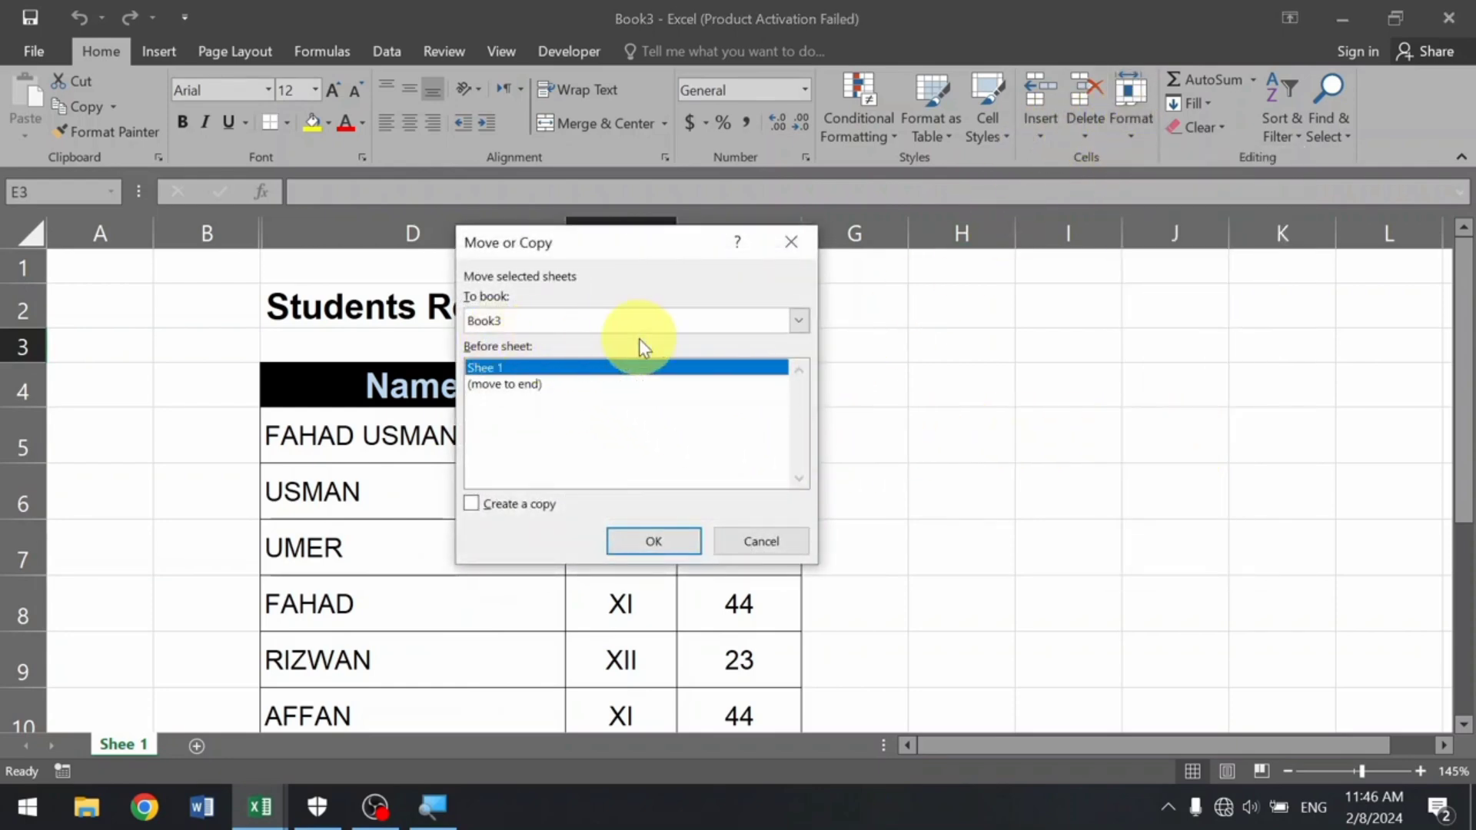
click(763, 548)
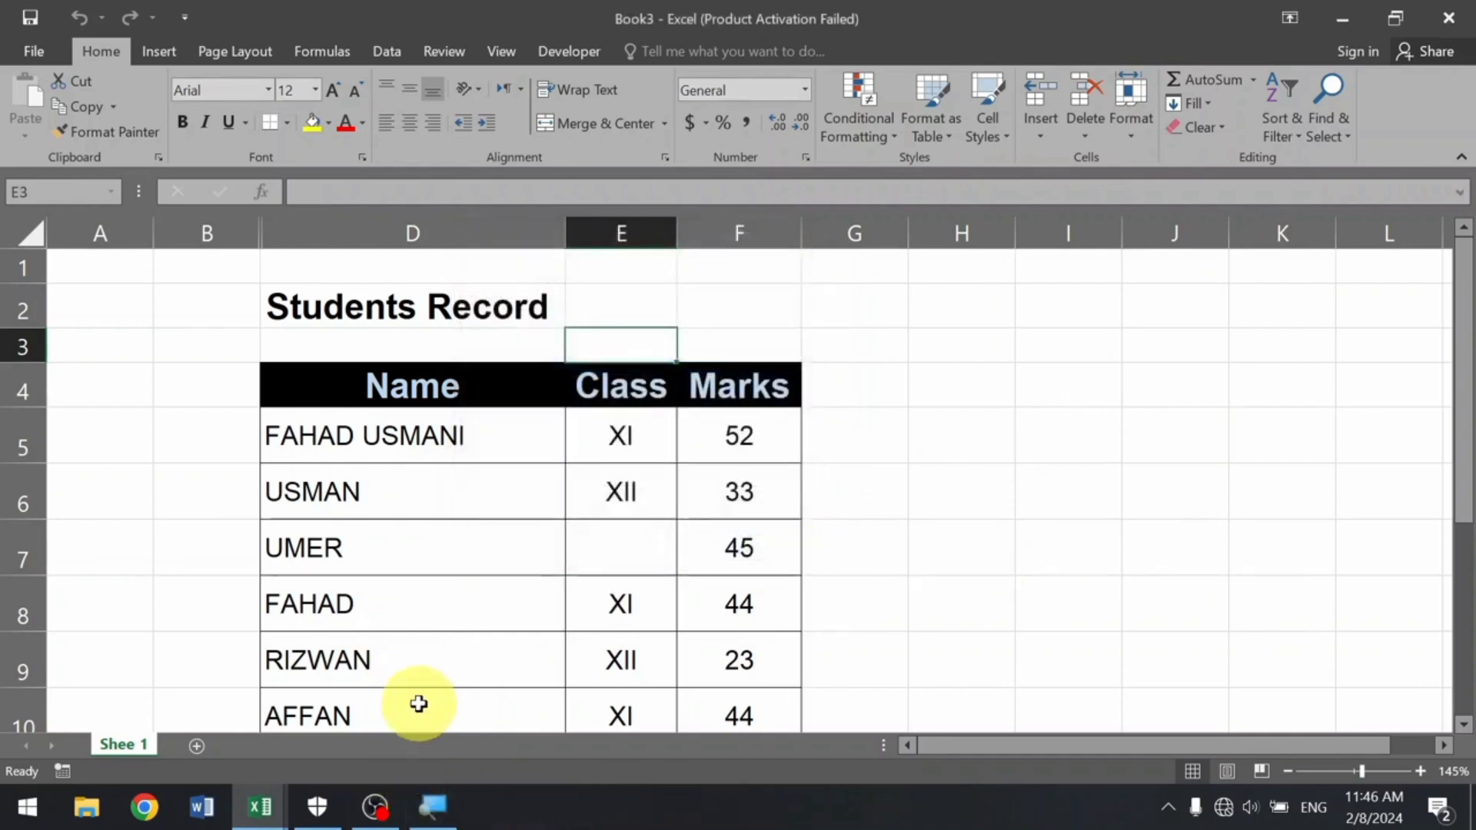
key(alt+Tab)
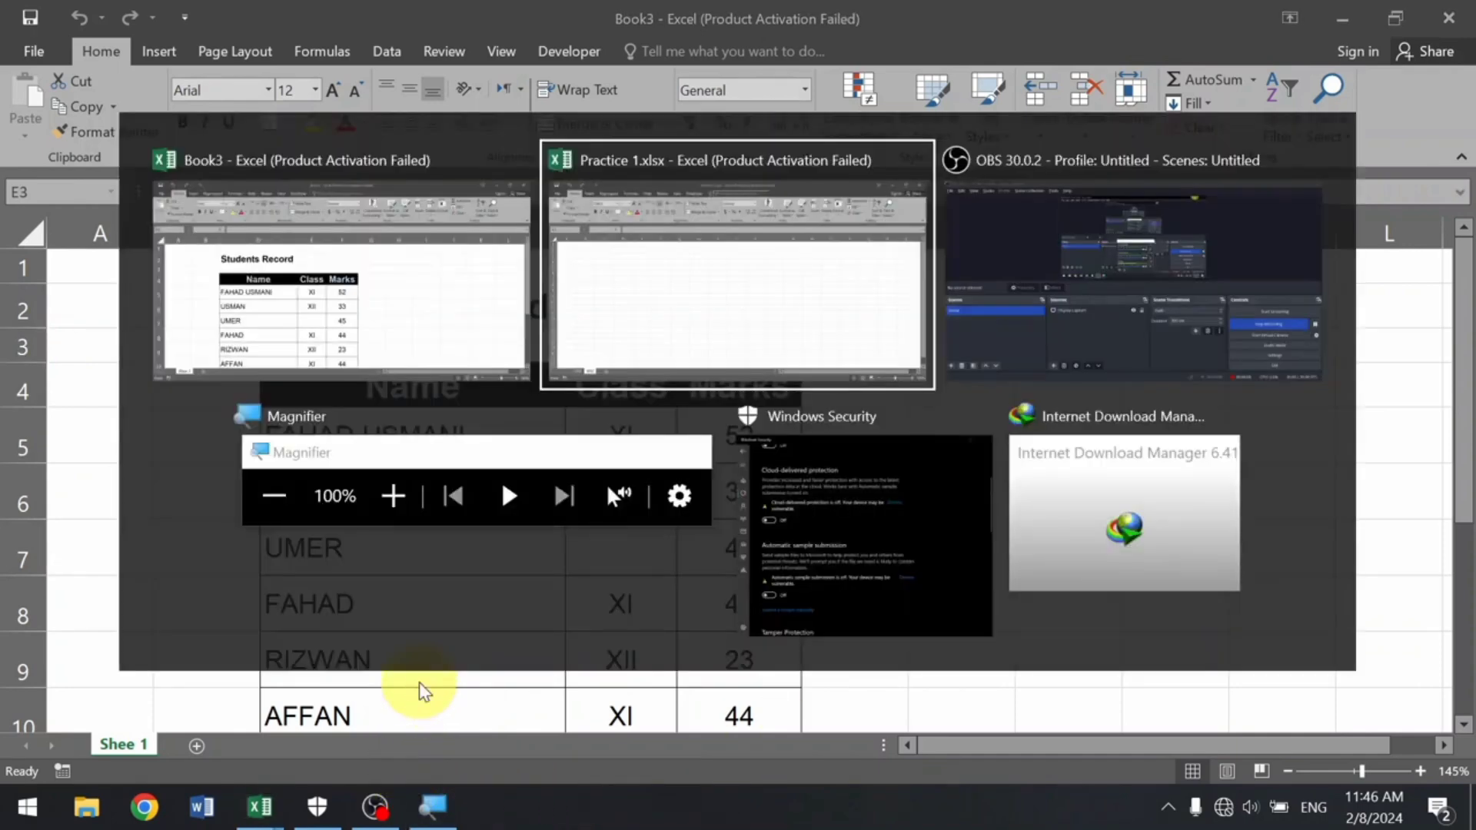
key(alt+Tab)
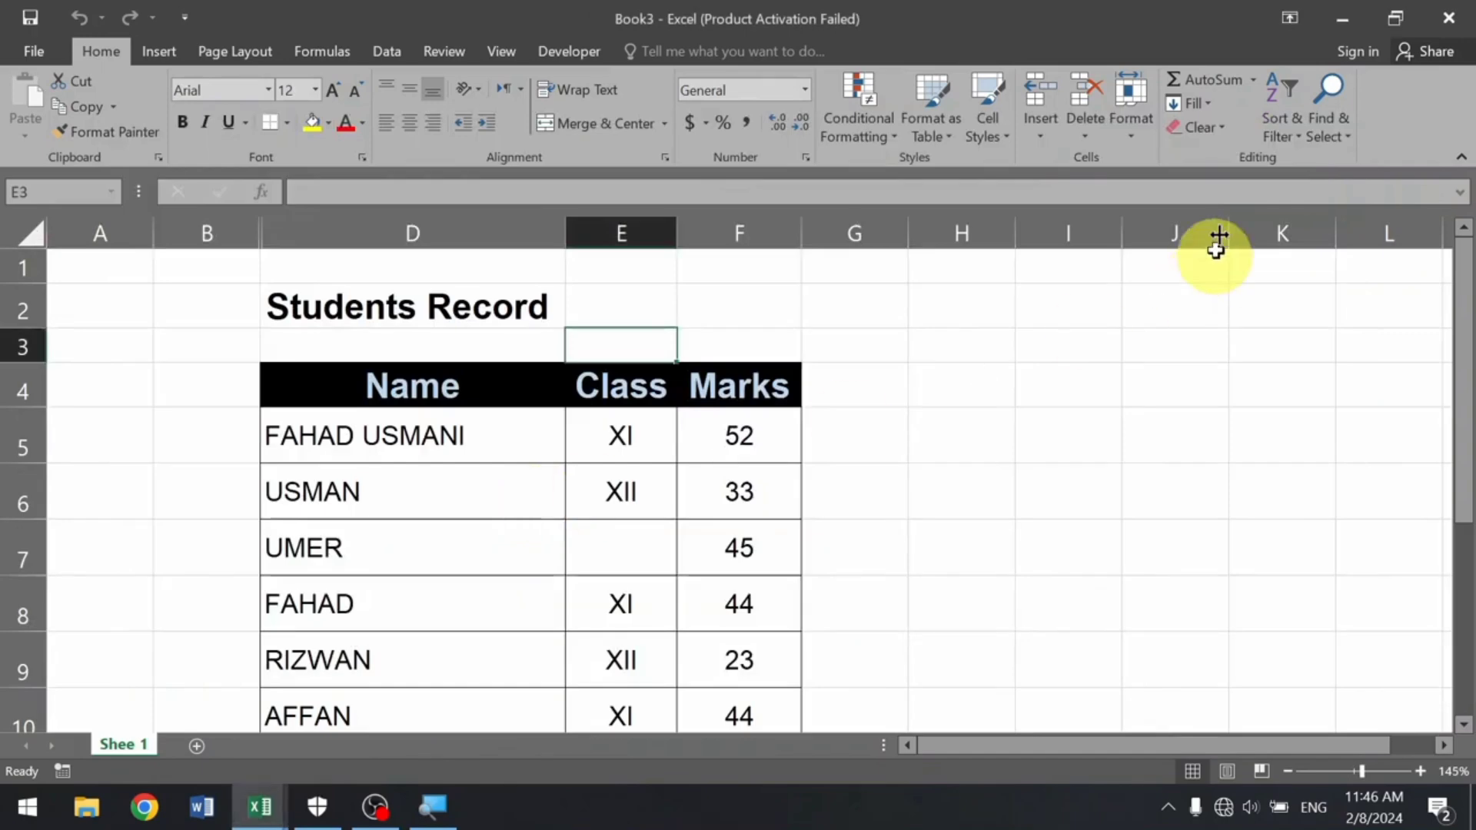
Copy the Shee 1 worksheet from Book3 to the end of Practice 1.xlsx with Create a copy enabled, and return to Book3.
click(1142, 137)
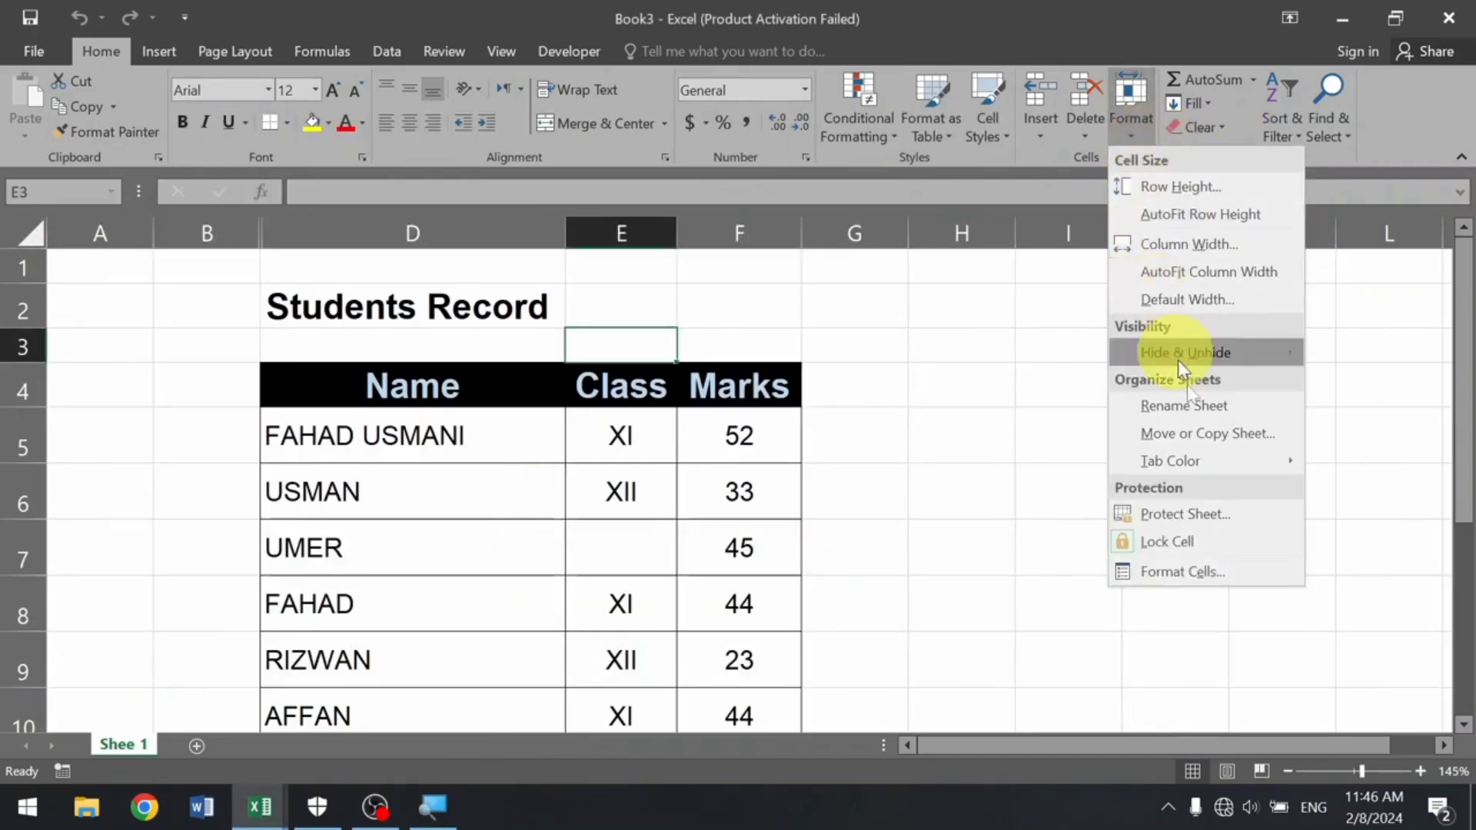
click(1209, 433)
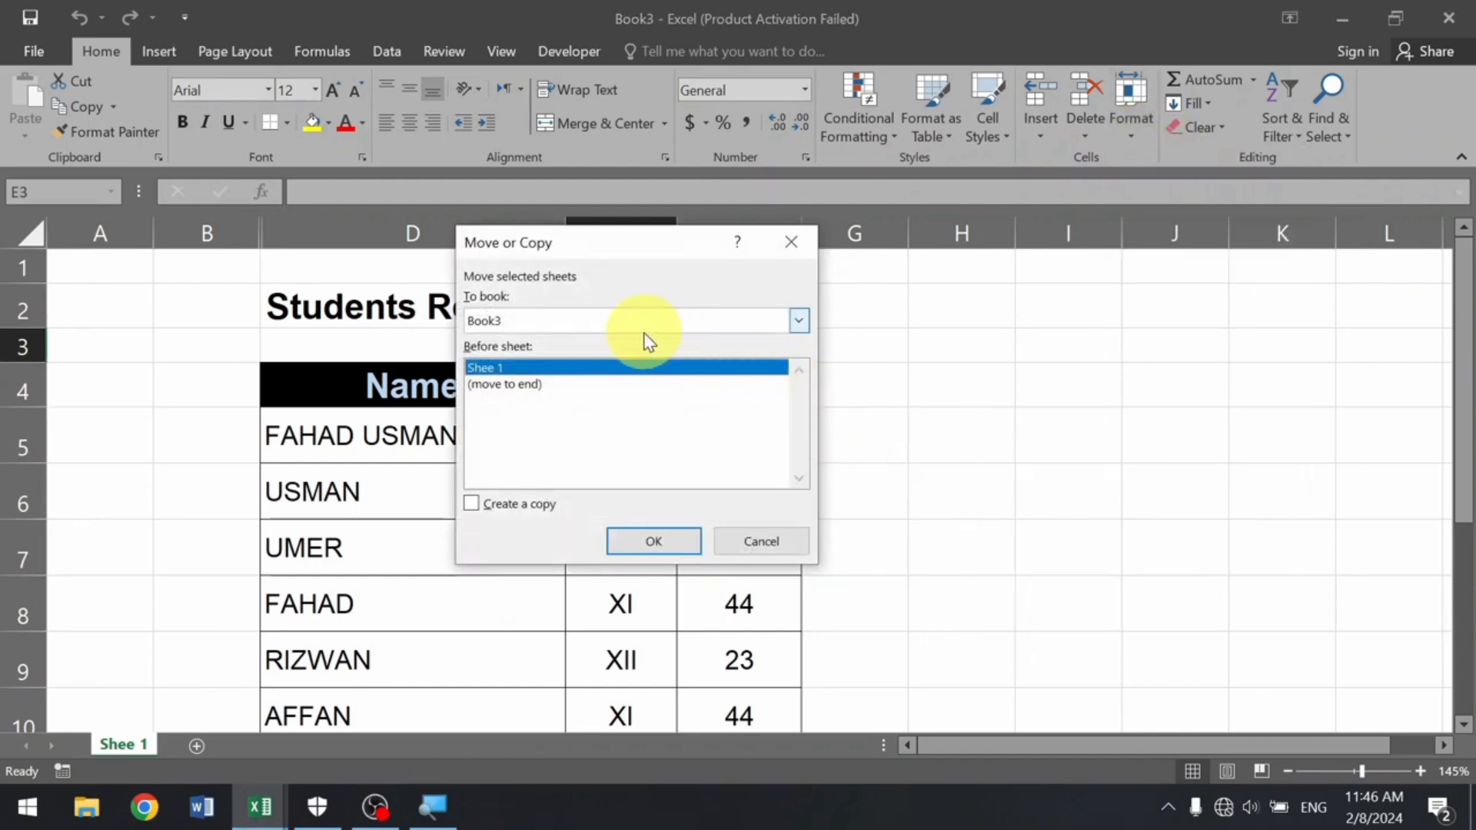
click(798, 321)
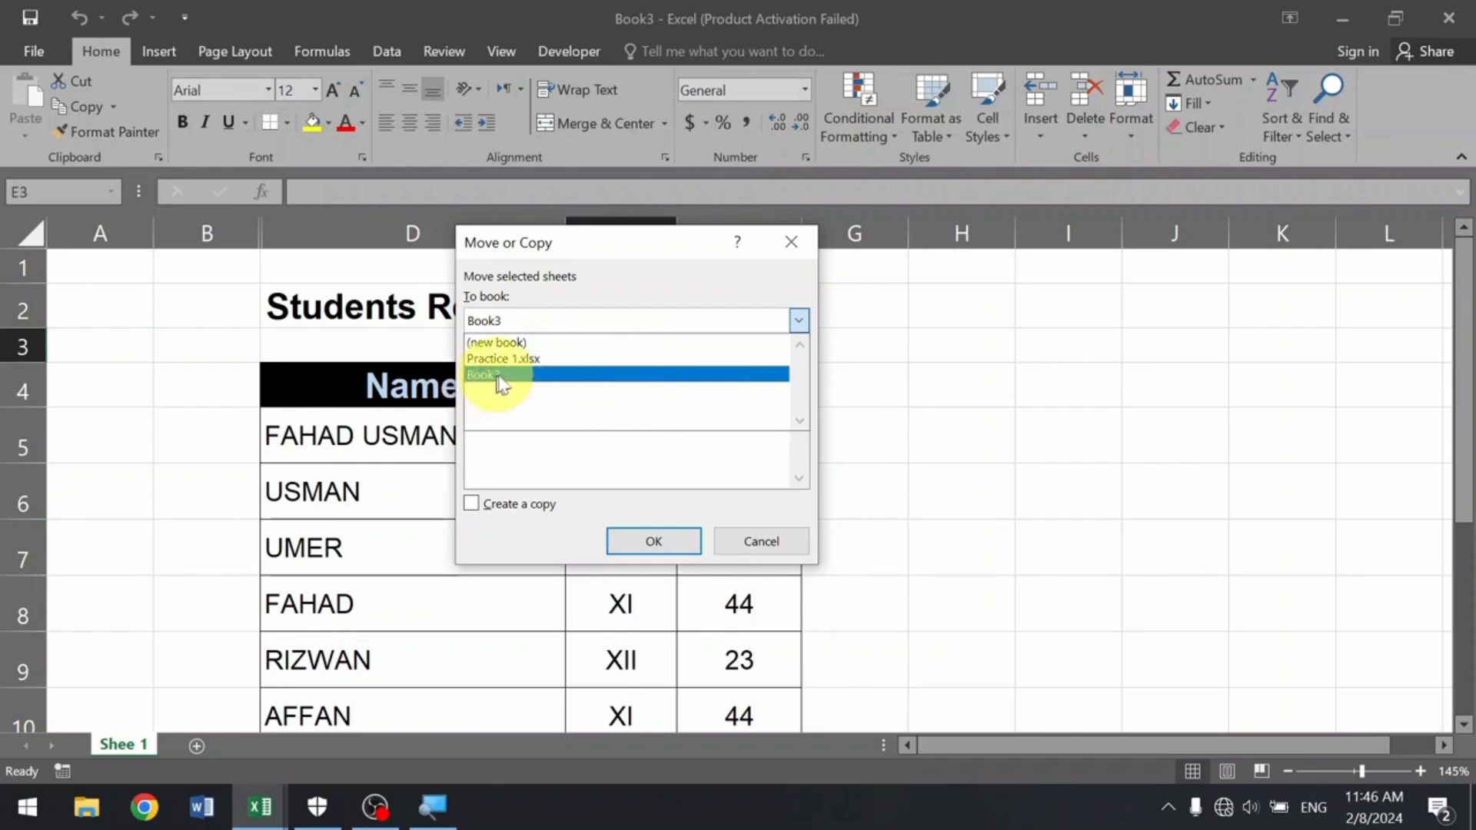
click(538, 359)
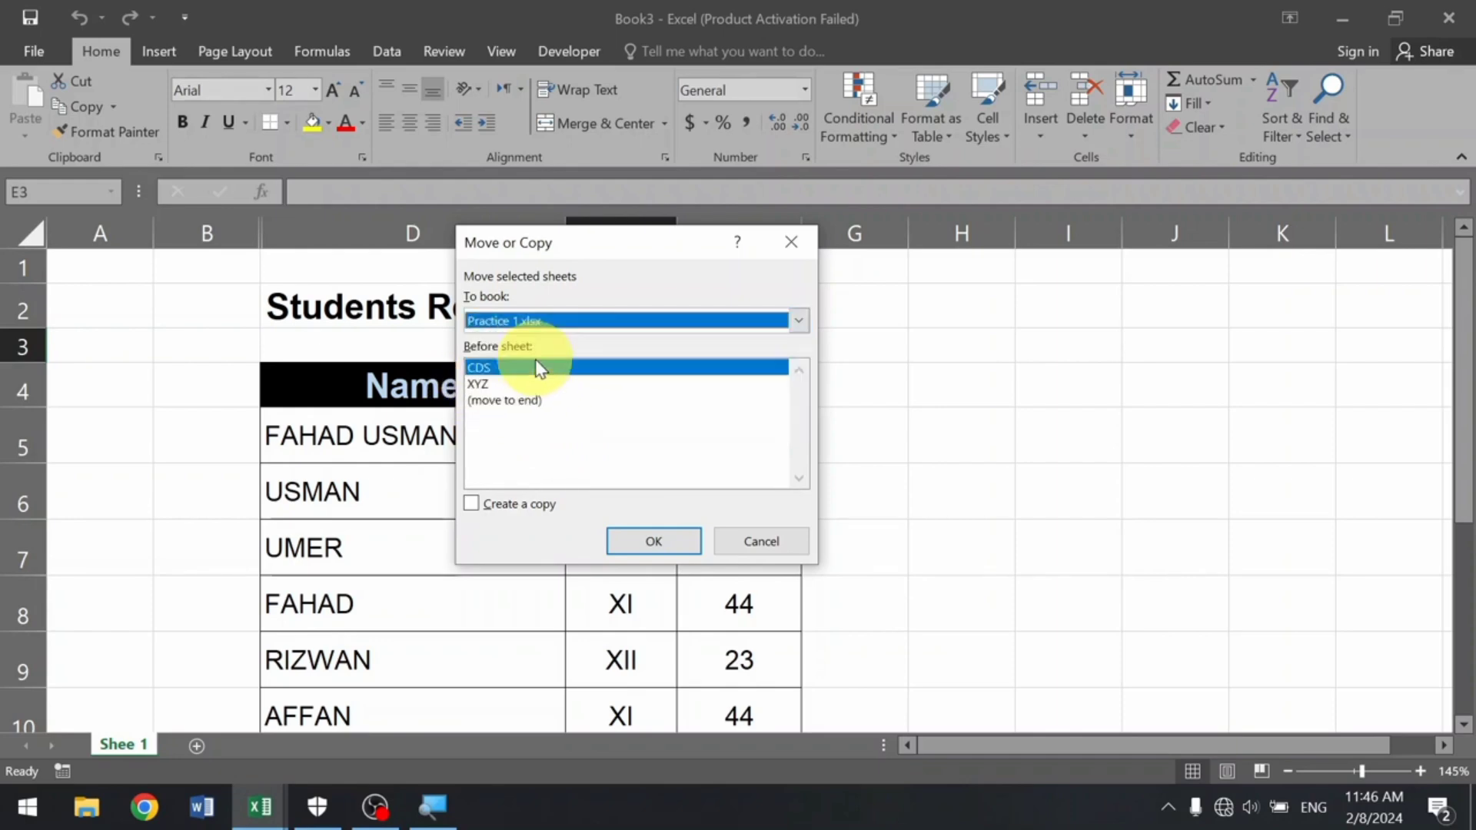
click(473, 510)
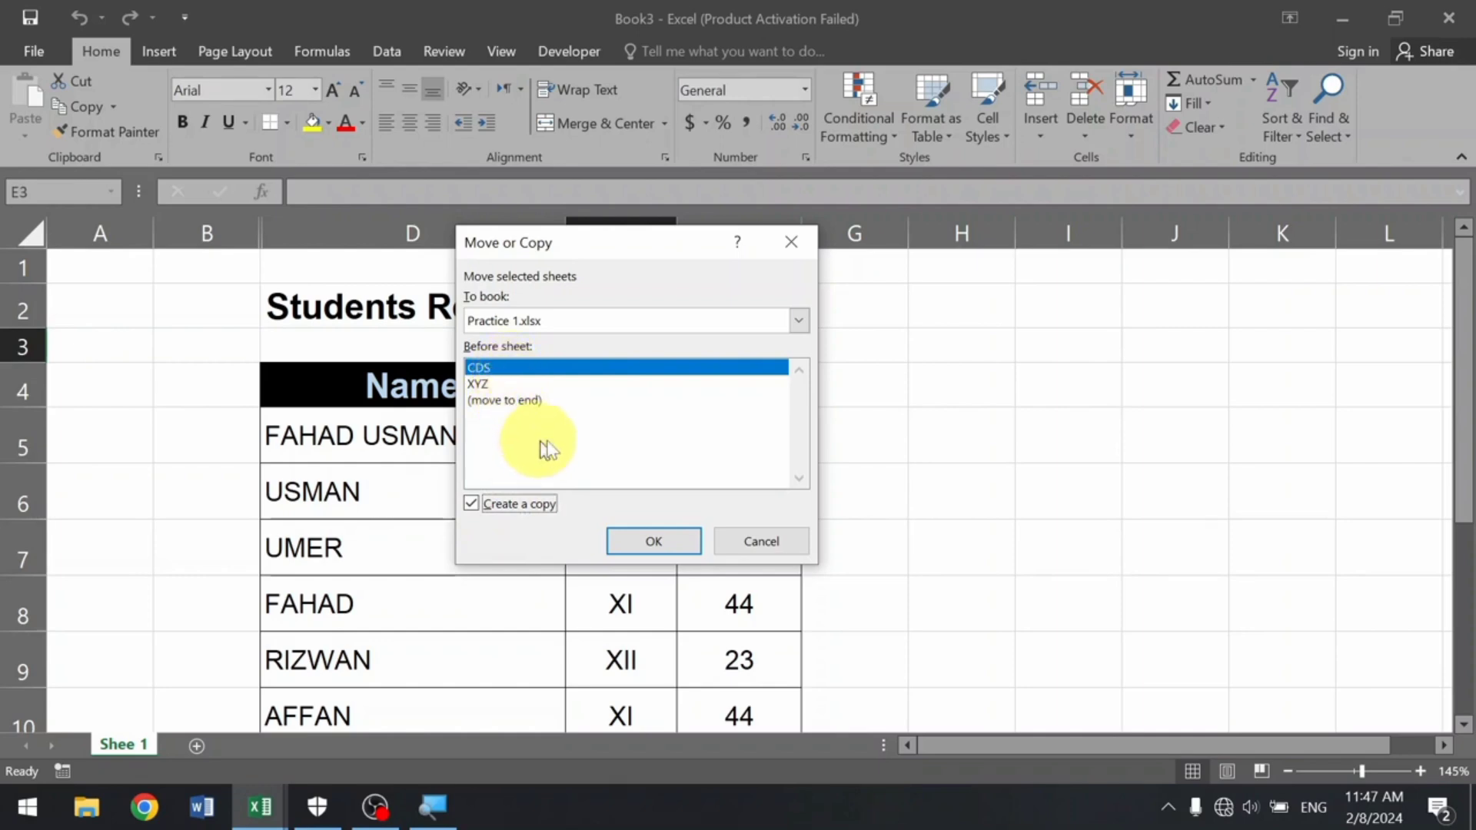
click(547, 401)
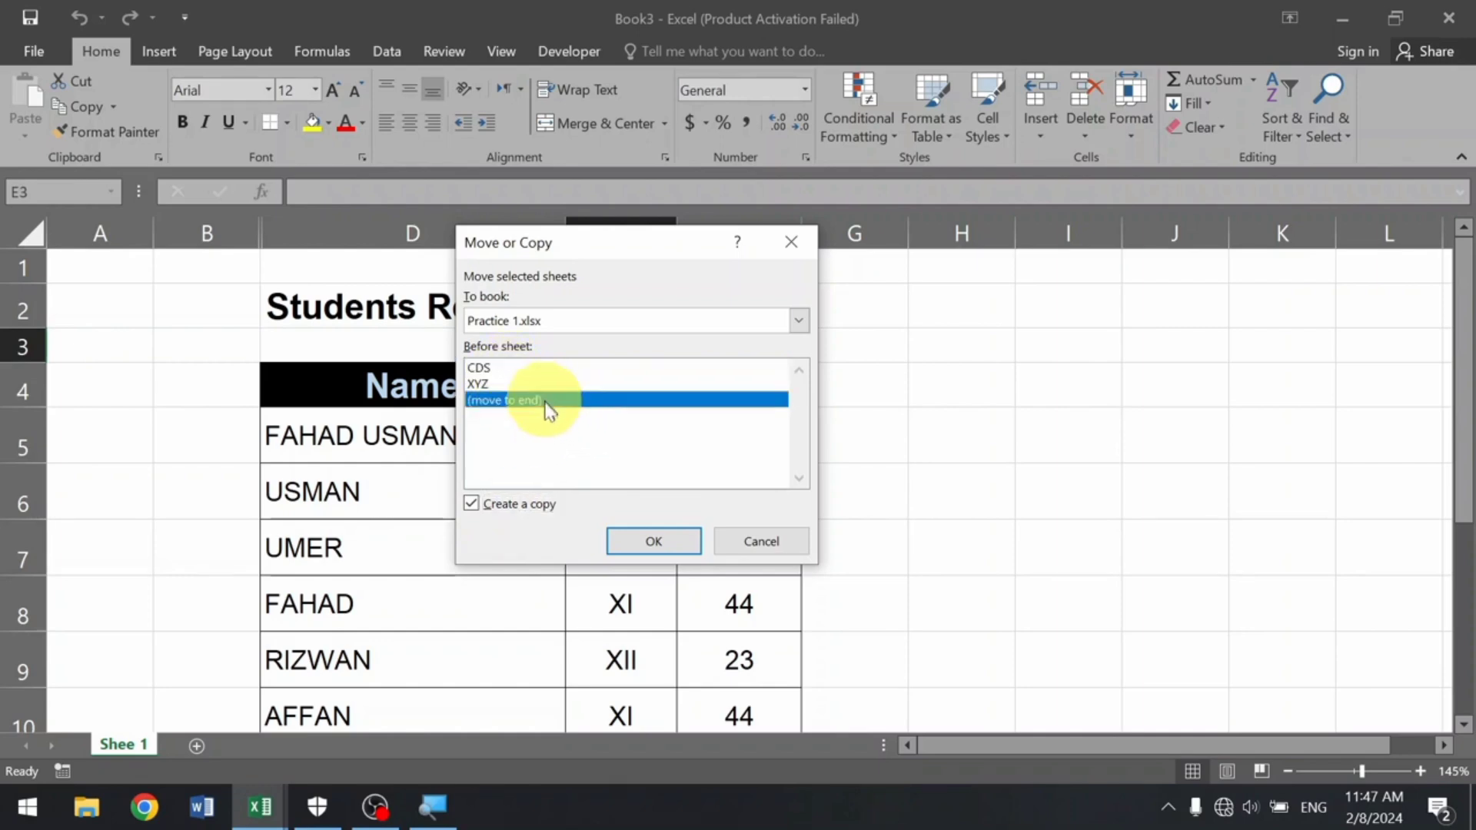
click(633, 543)
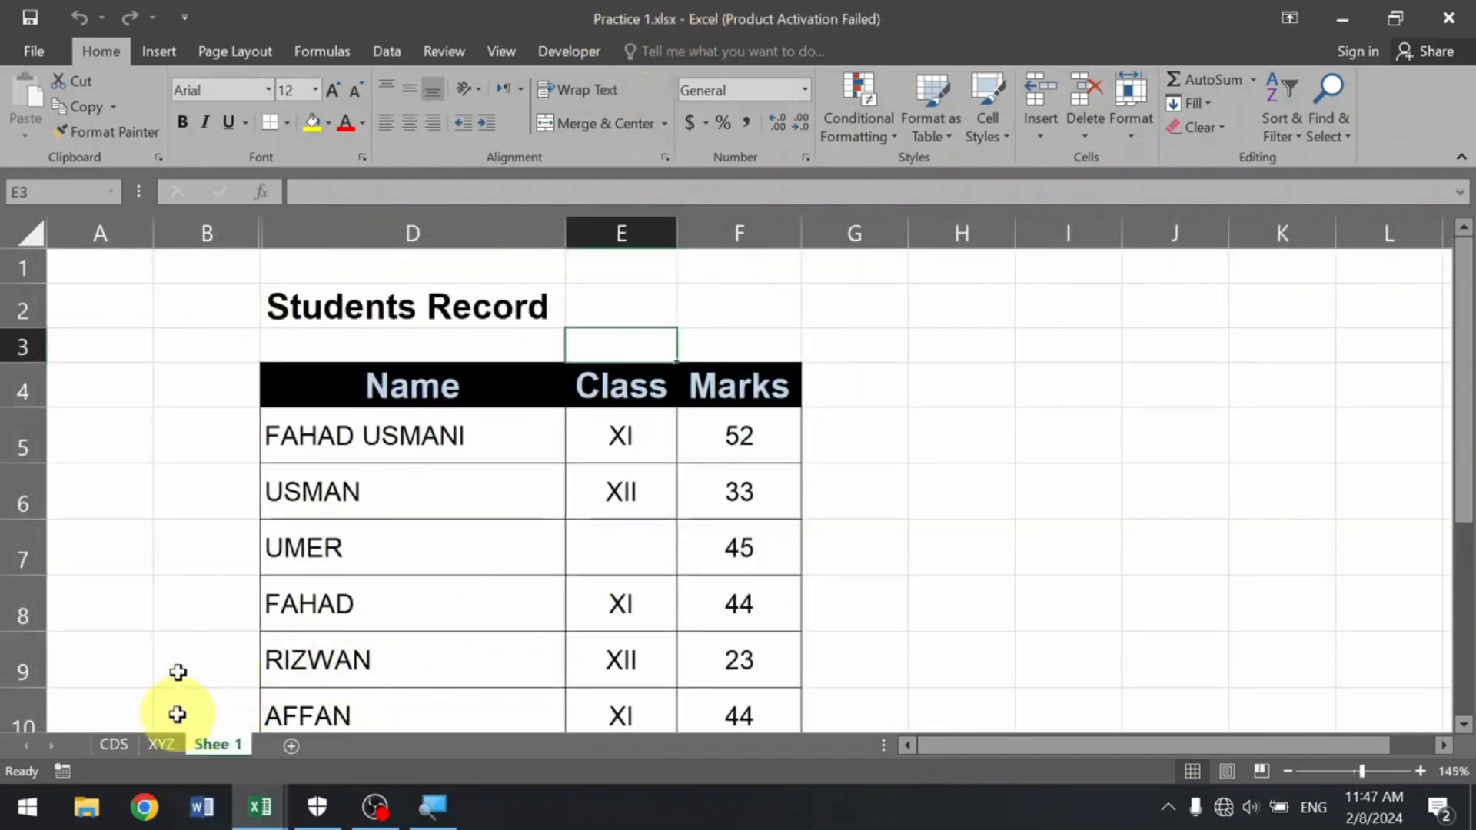
key(alt+Tab)
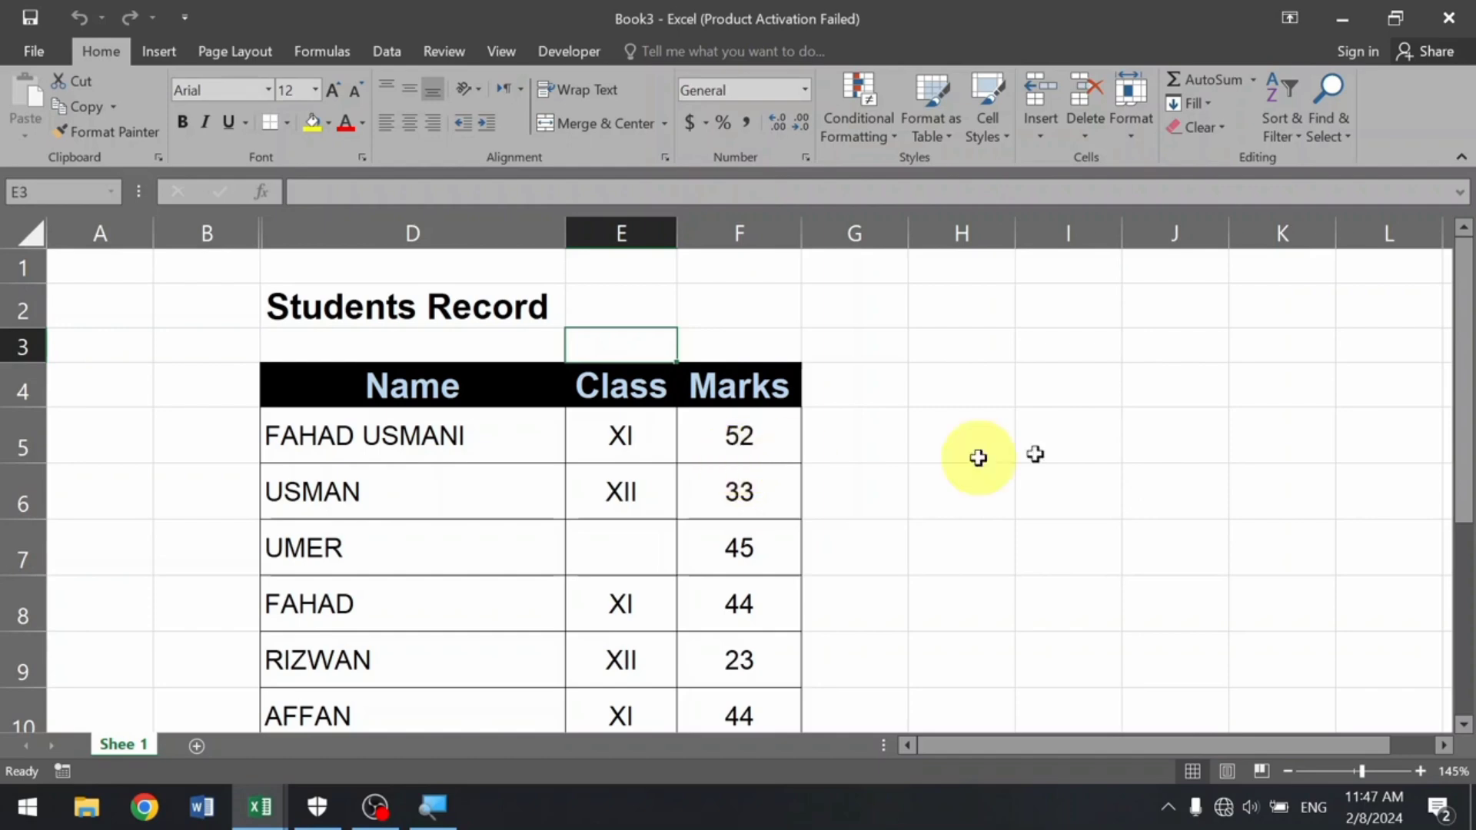
click(1130, 142)
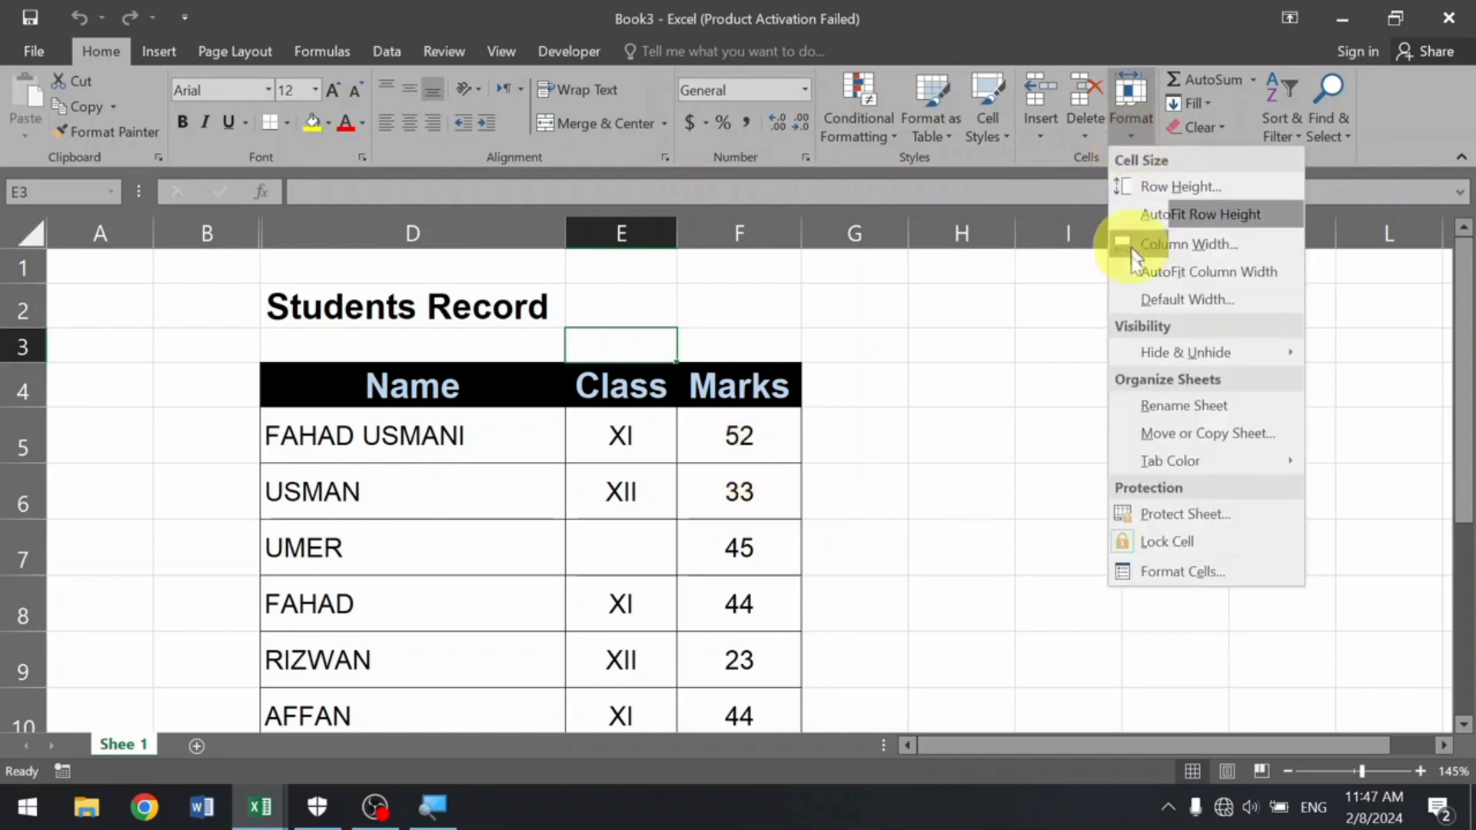
mouse_move(1238, 465)
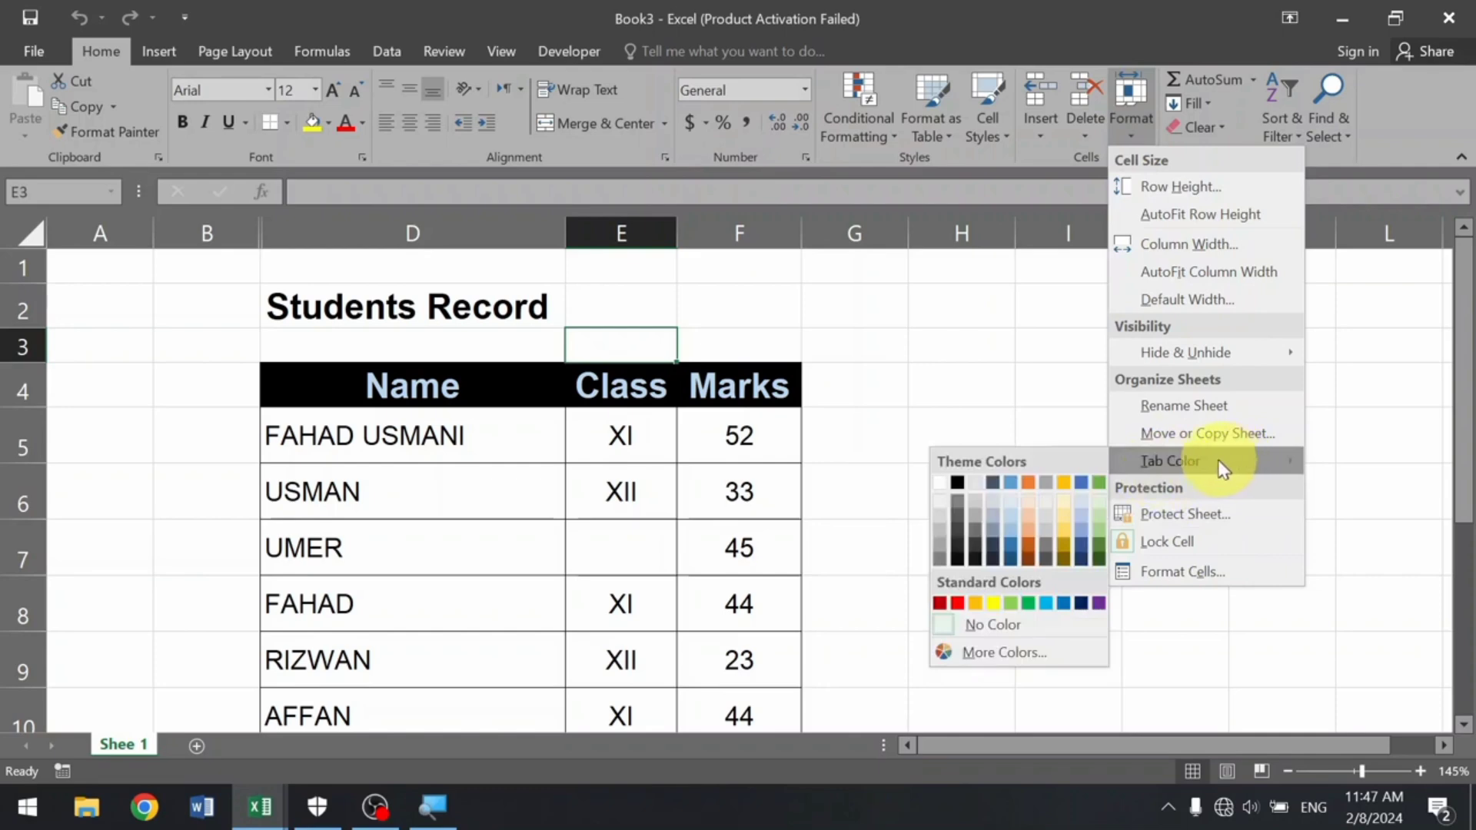
click(256, 658)
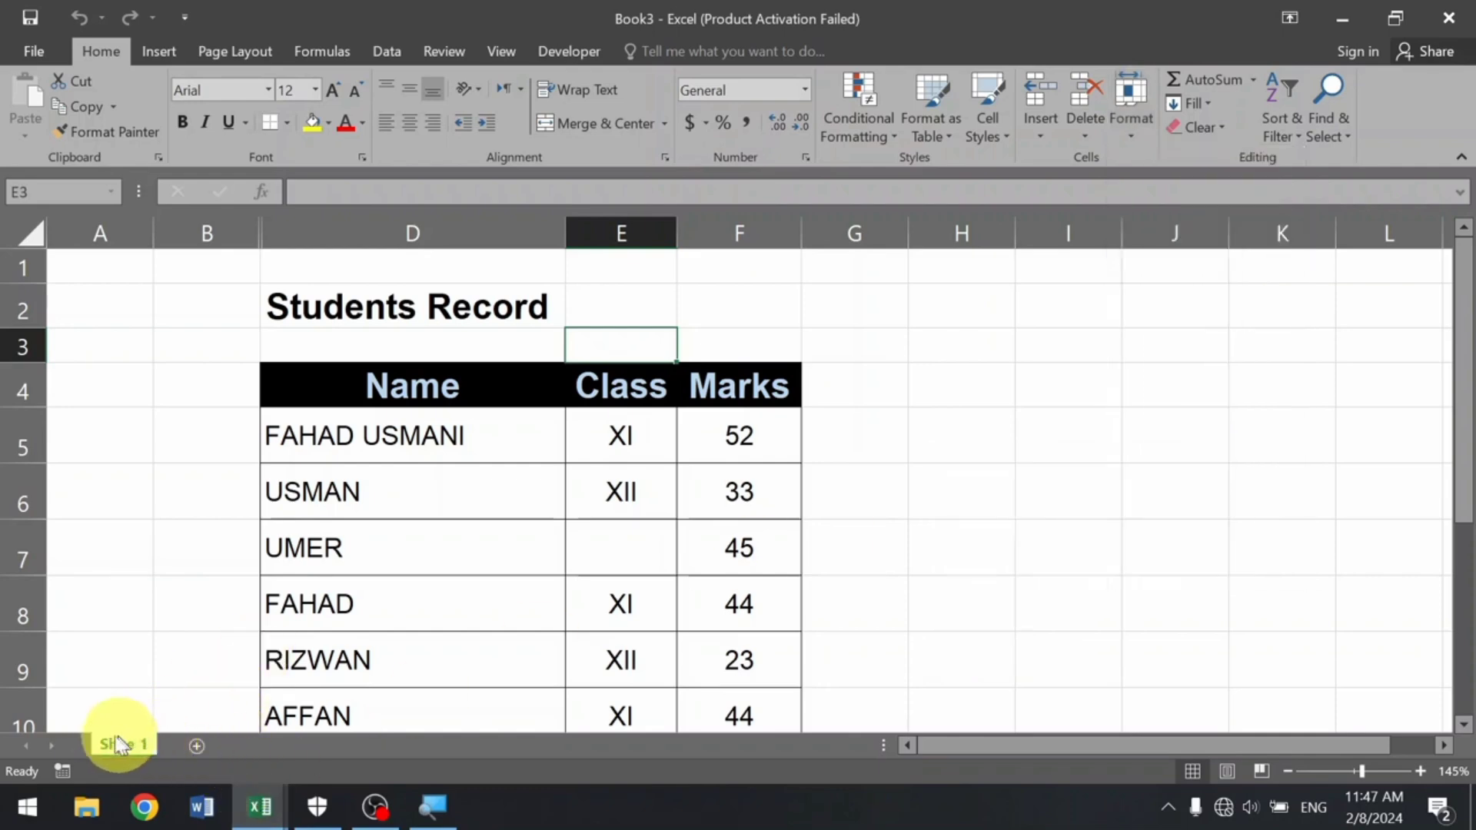
Set the sheet tab color of the Shee 1 worksheet in Book3 to the black theme color.
click(1136, 121)
mouse_move(1169, 460)
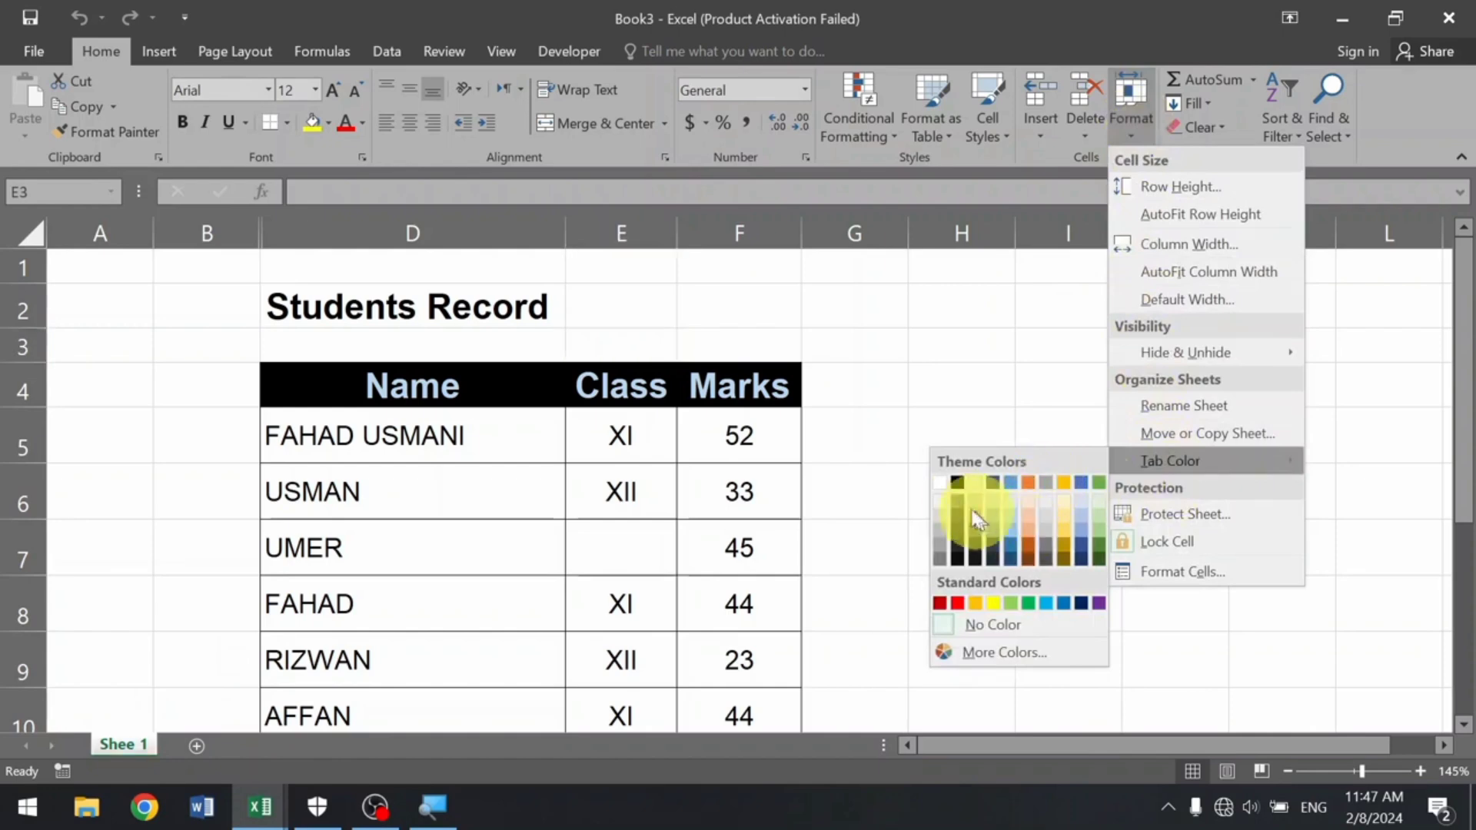
click(956, 484)
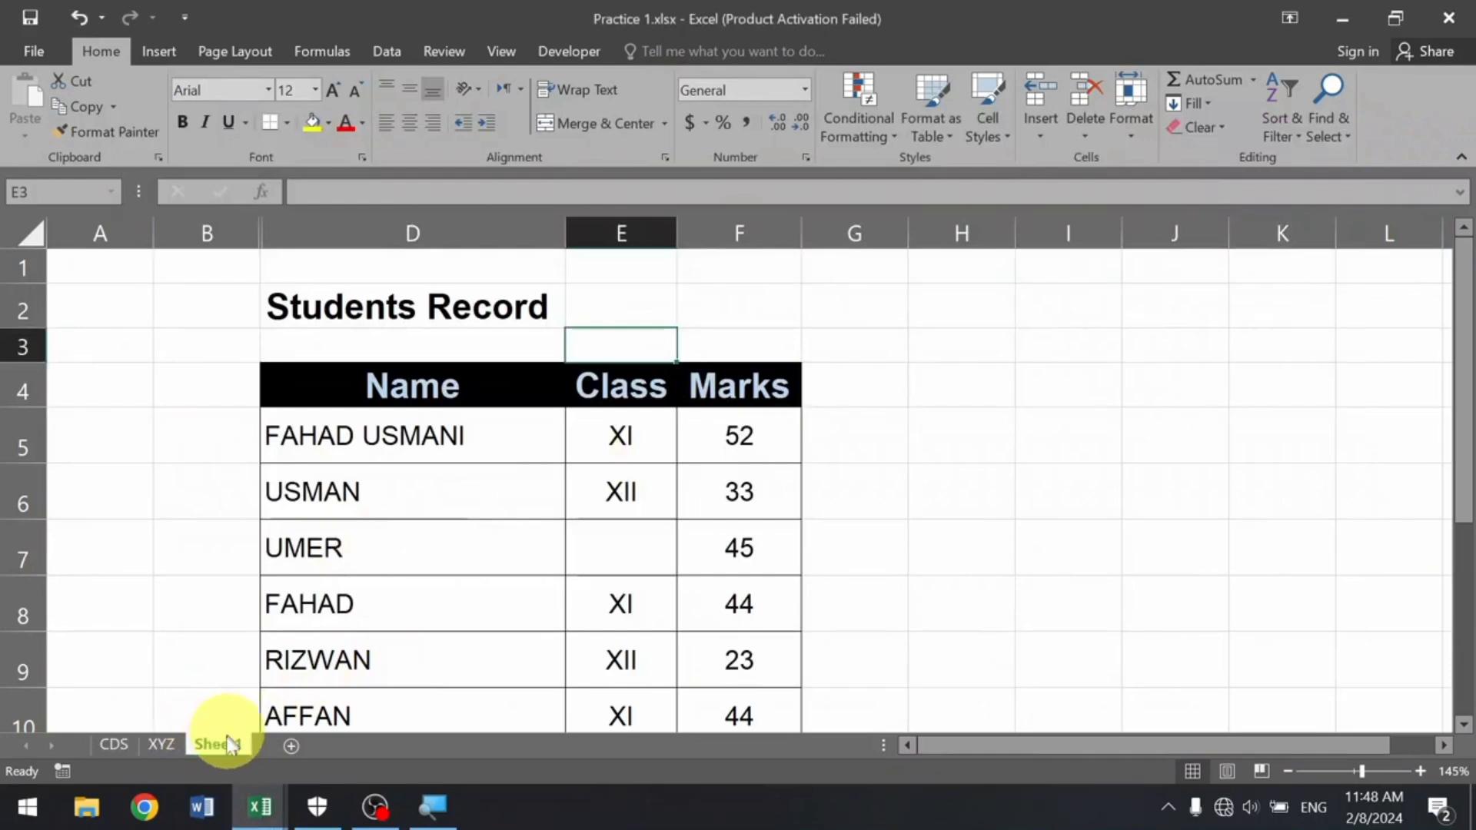
Apply the dark blue-gray theme color to the Shee 1 sheet tab in Practice 1.xlsx and select cell H6.
click(1133, 136)
mouse_move(1145, 461)
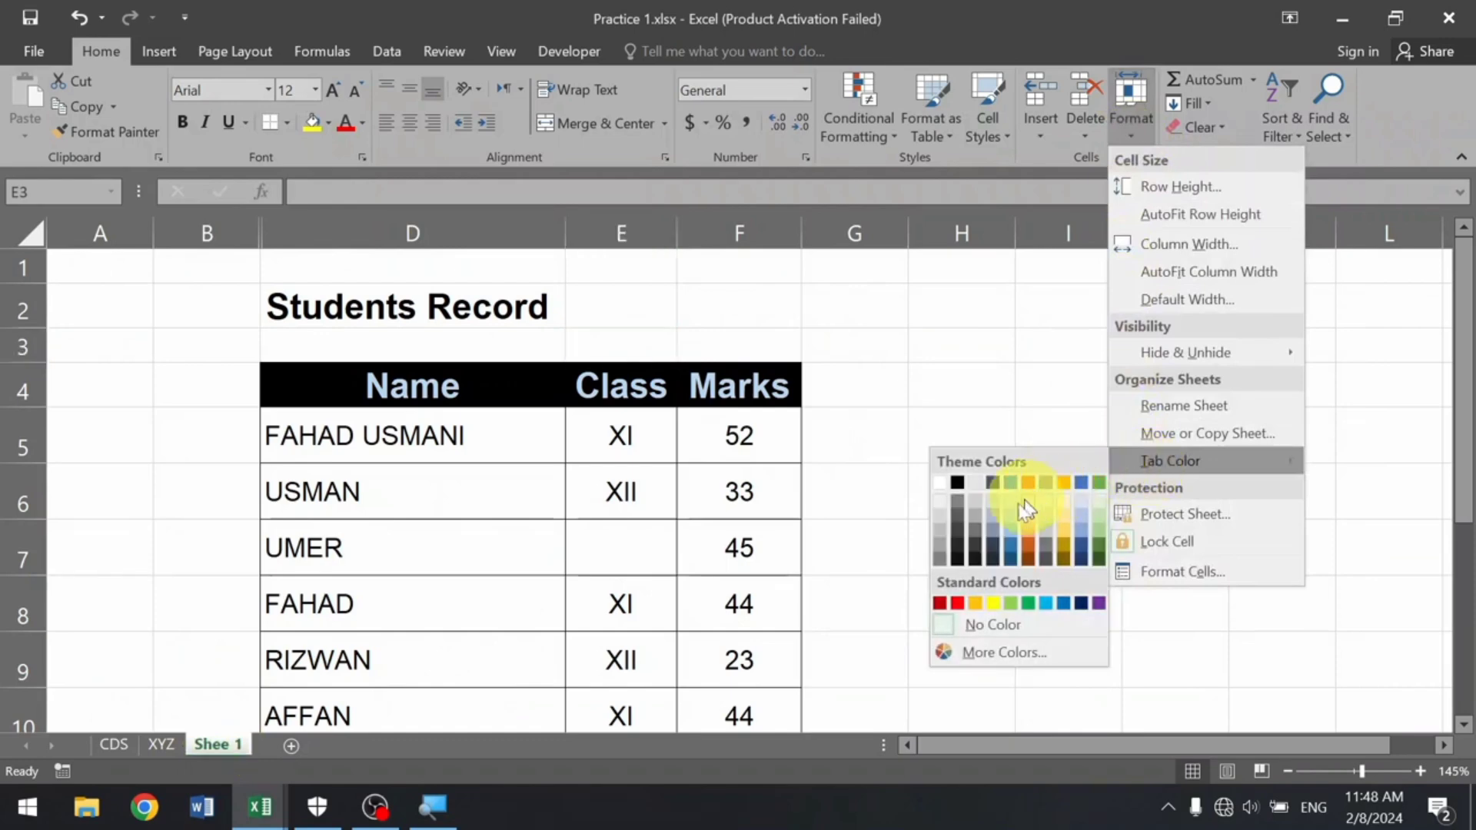
click(990, 482)
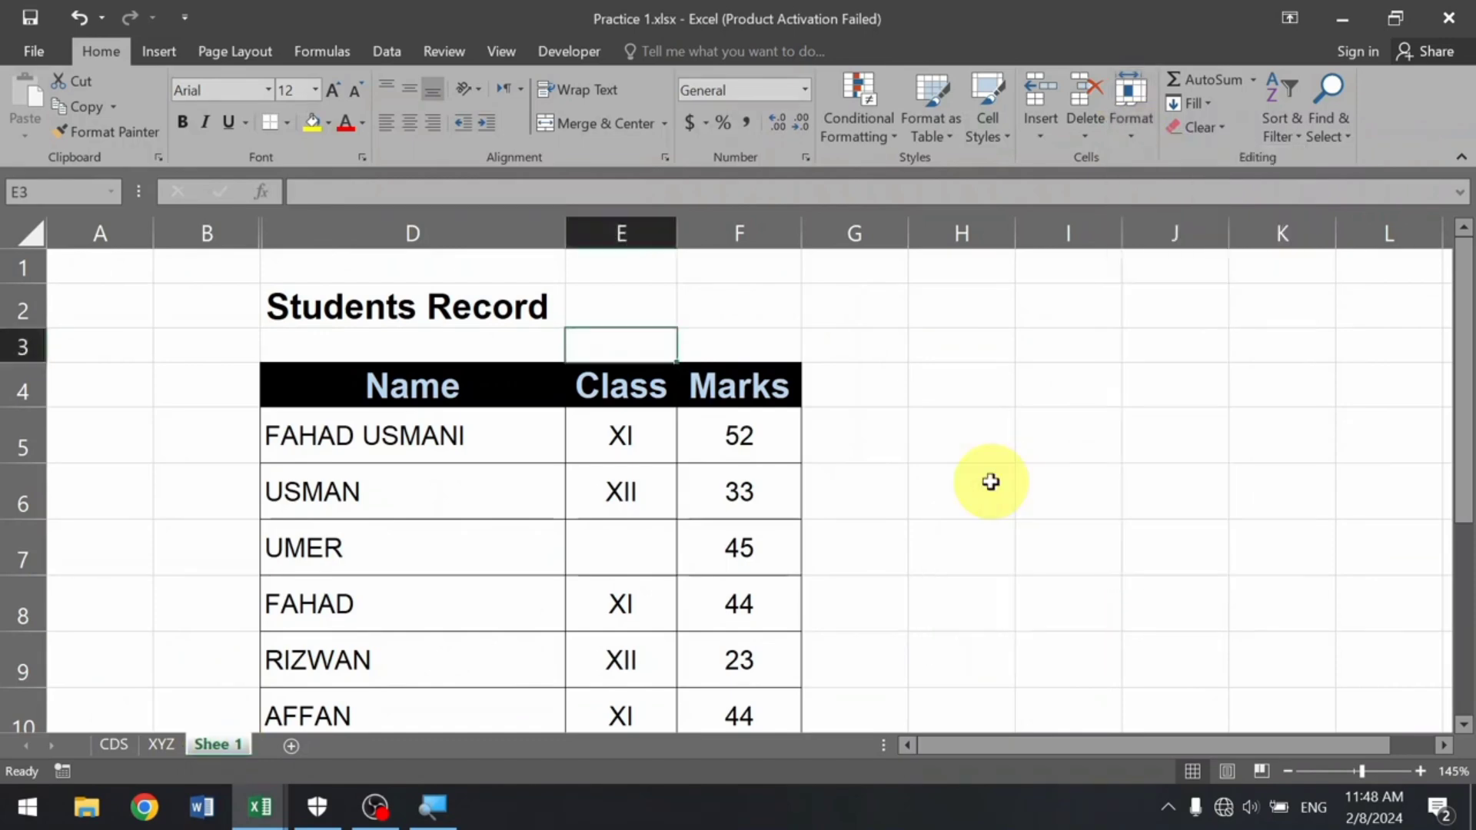
click(990, 482)
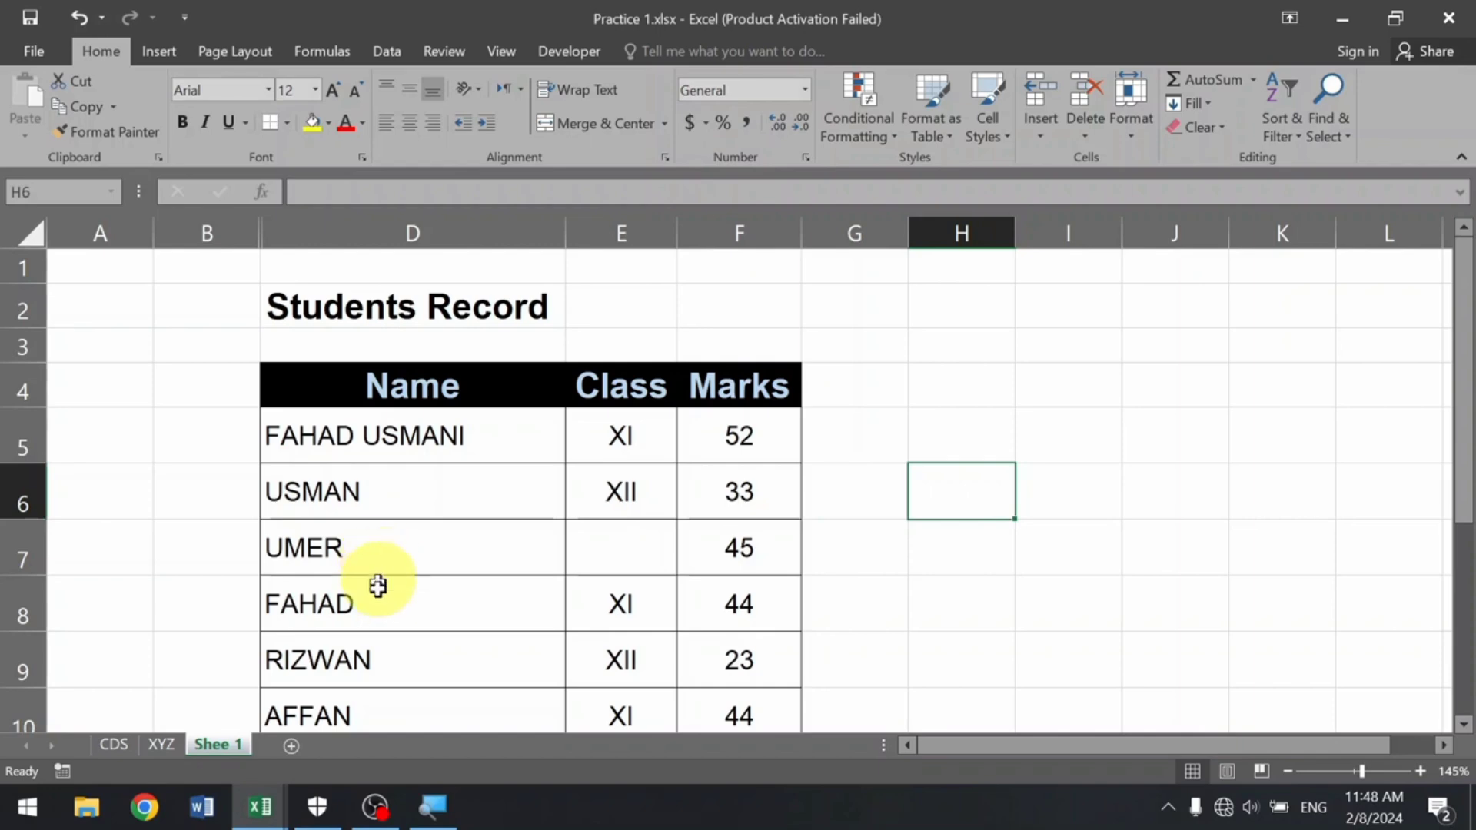
Change the tab color of the Shee 1 worksheet in Practice 1.xlsx to the black theme color.
click(1137, 137)
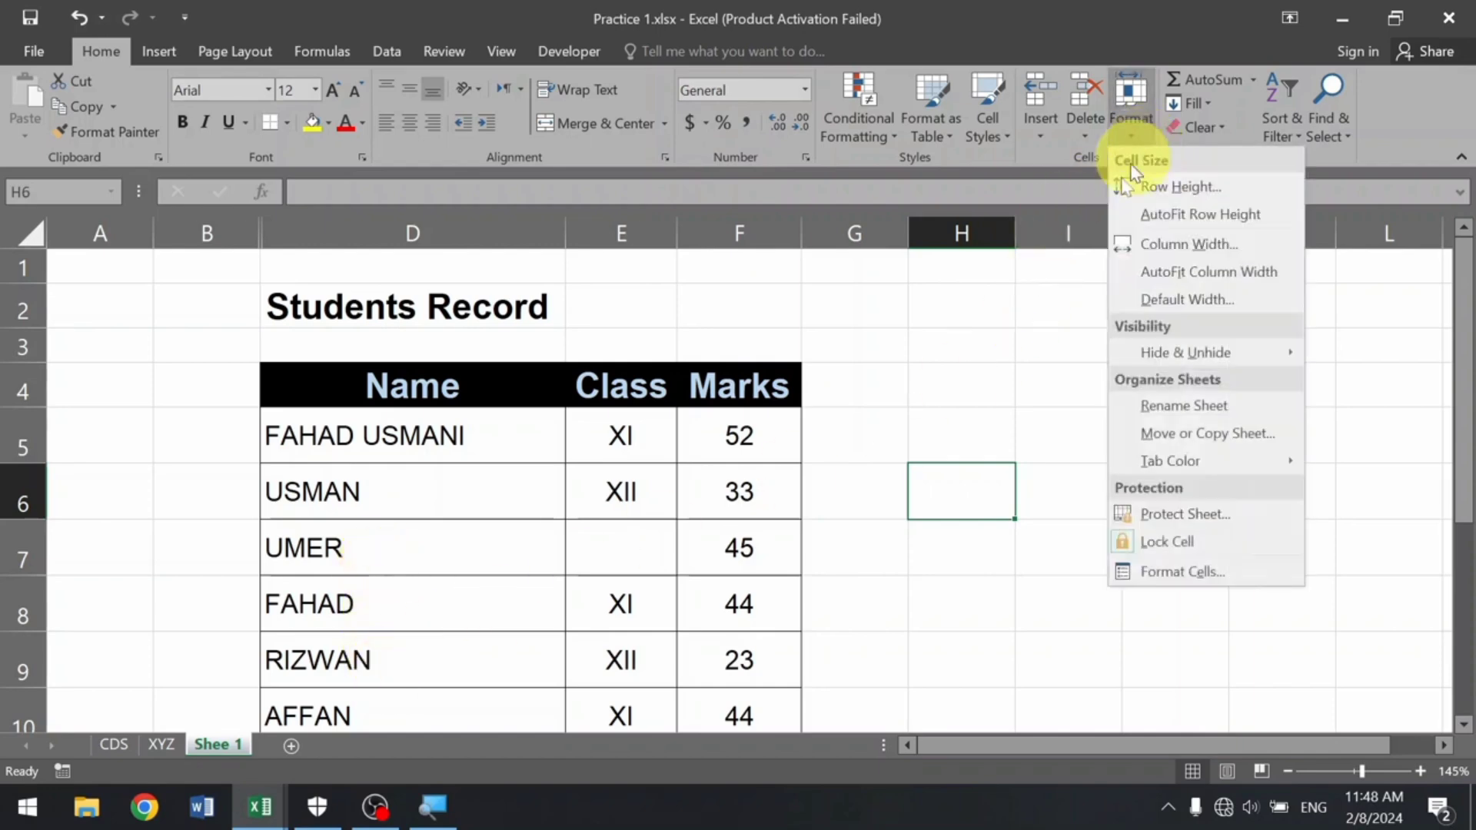
click(889, 377)
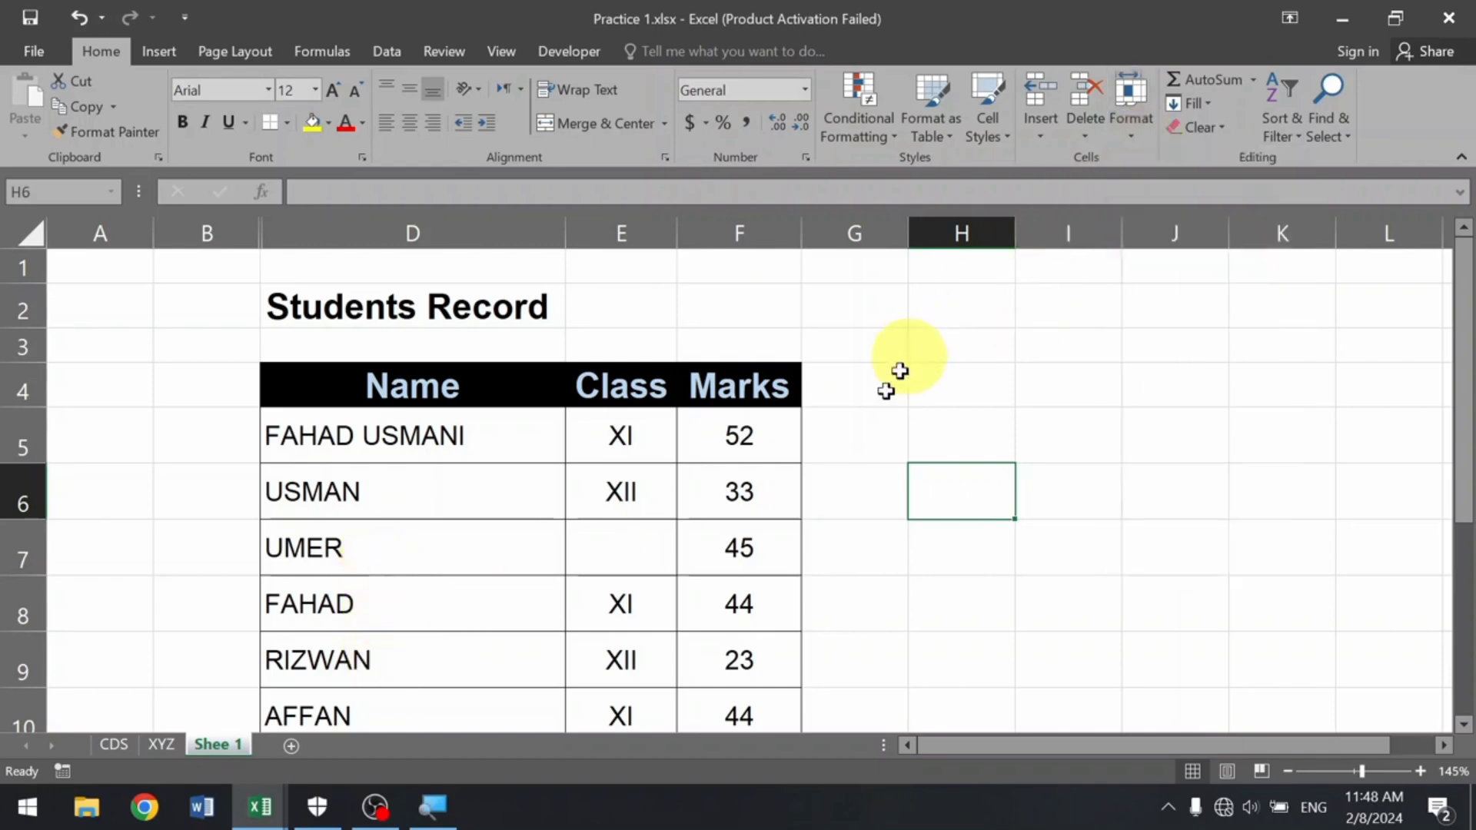
right_click(216, 745)
mouse_move(306, 638)
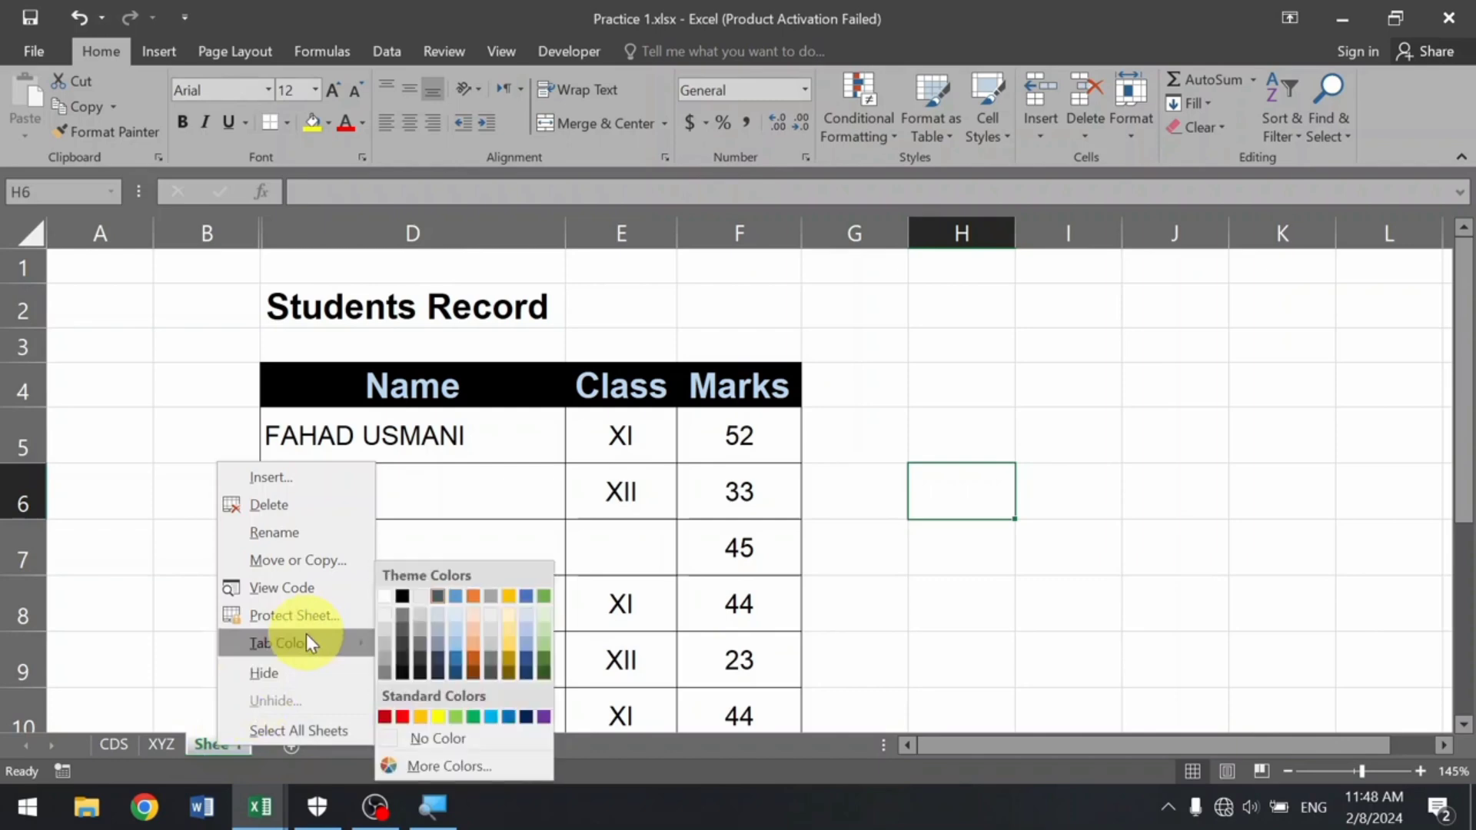
click(403, 598)
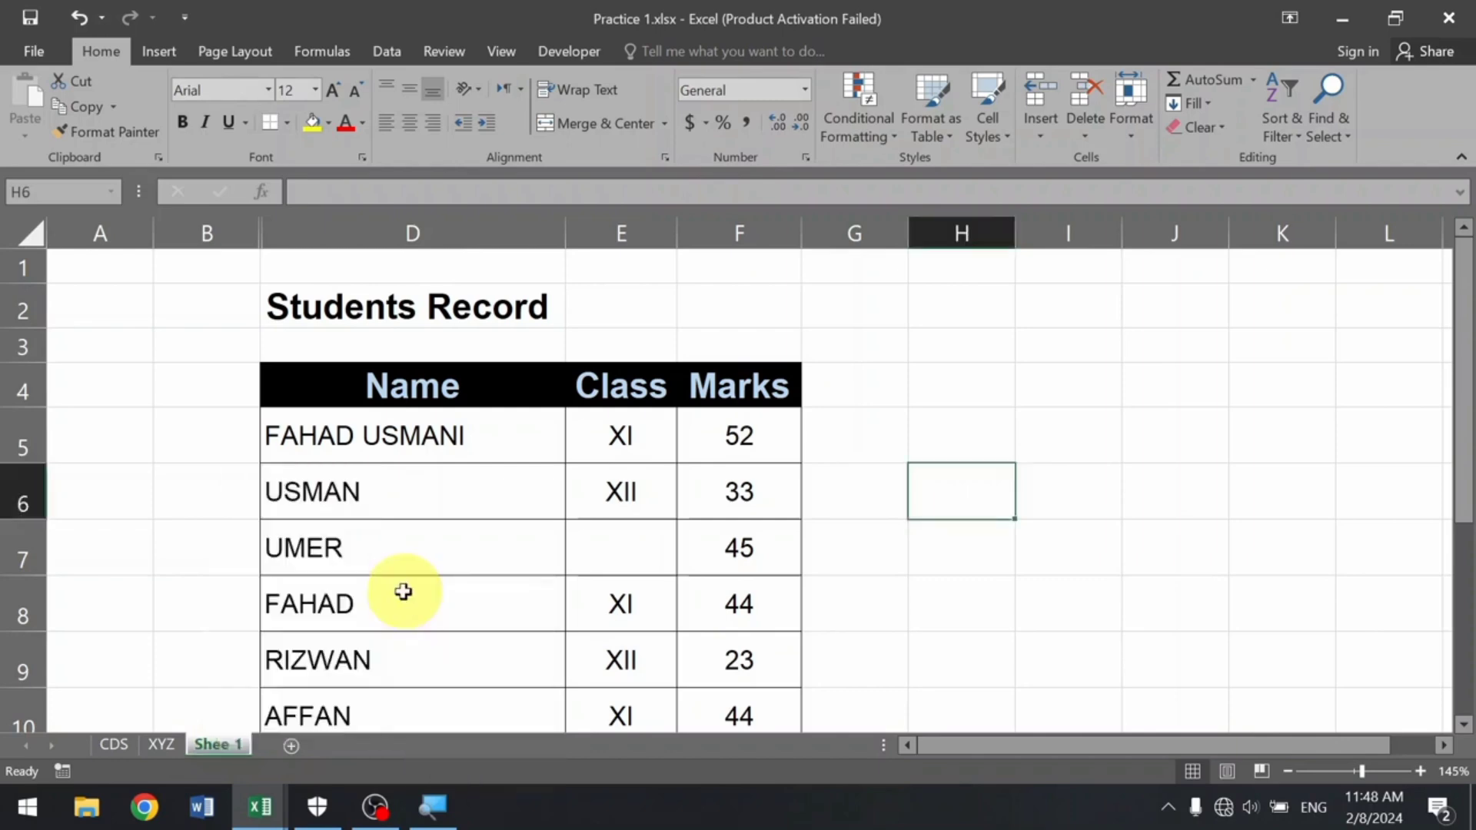
right_click(226, 745)
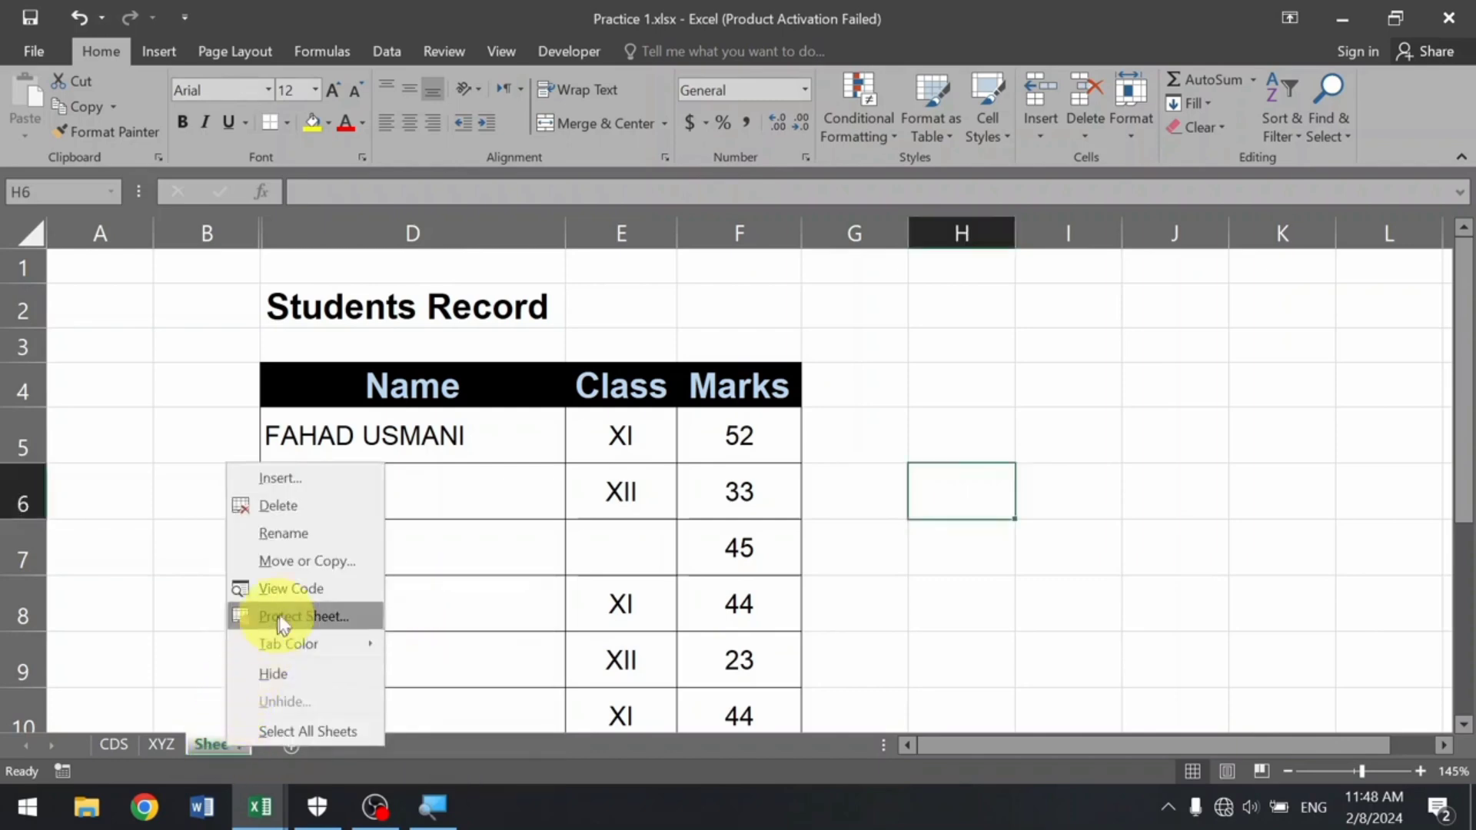
click(308, 563)
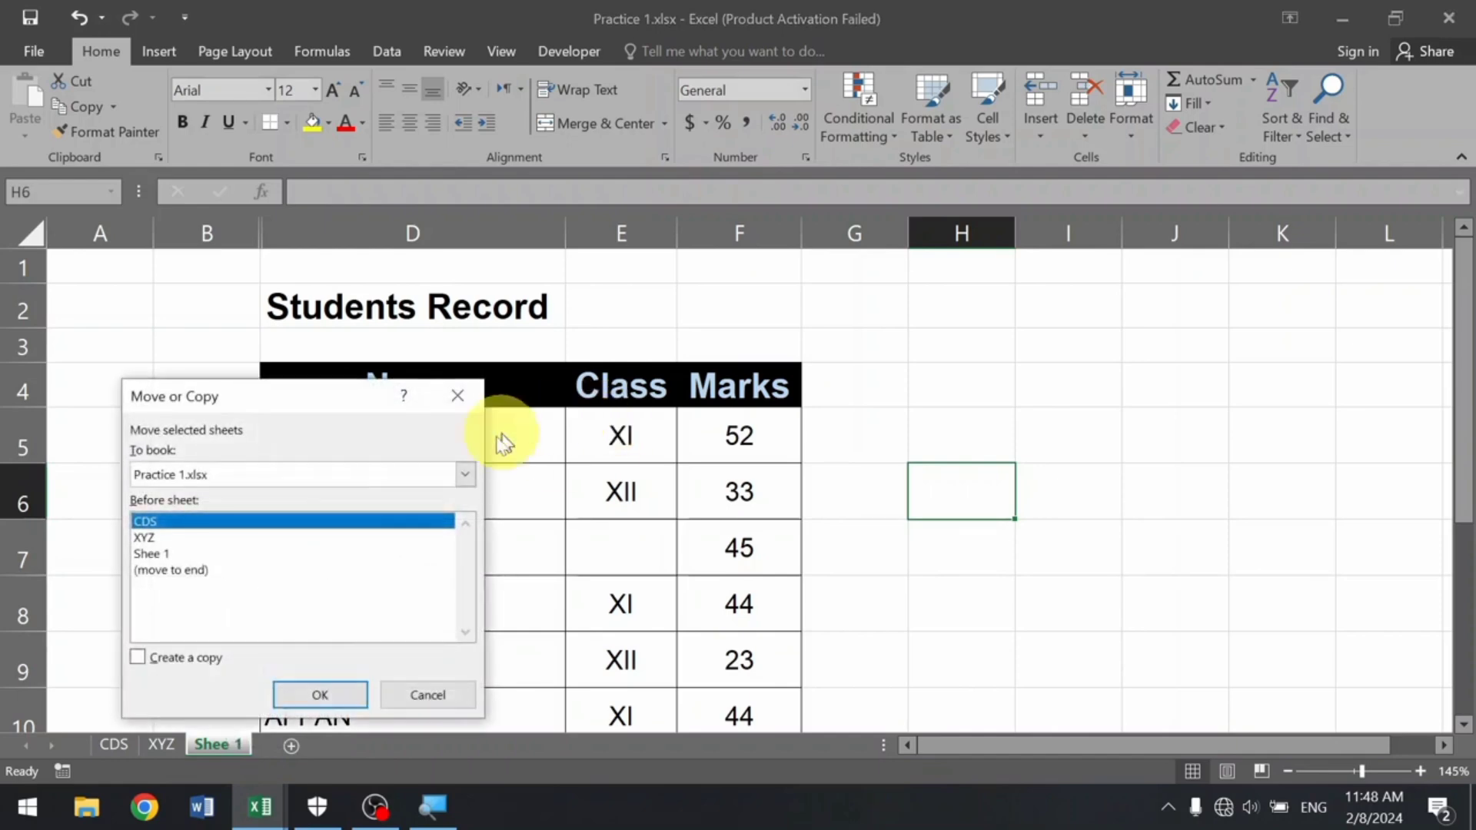
click(459, 397)
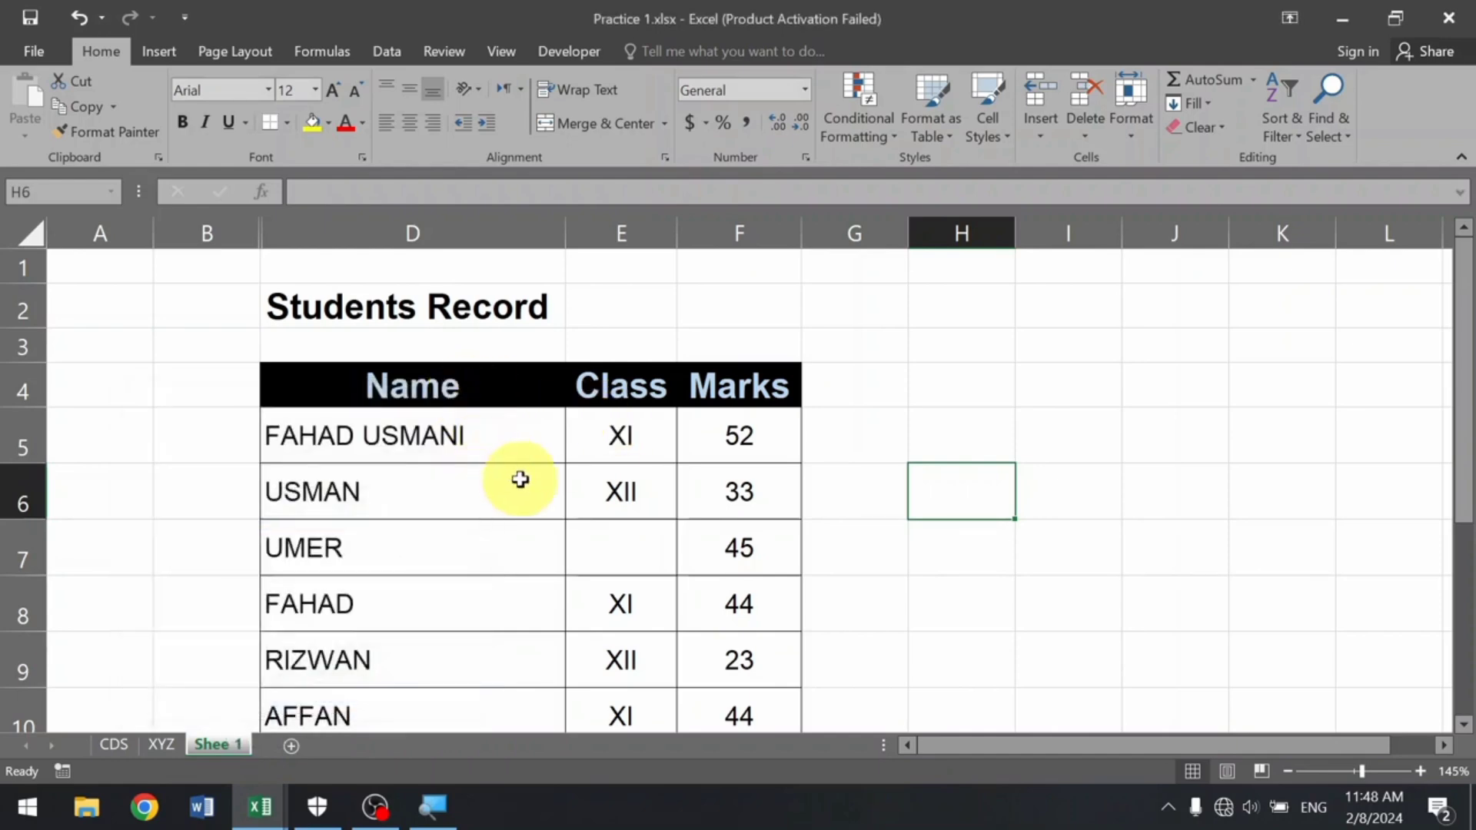